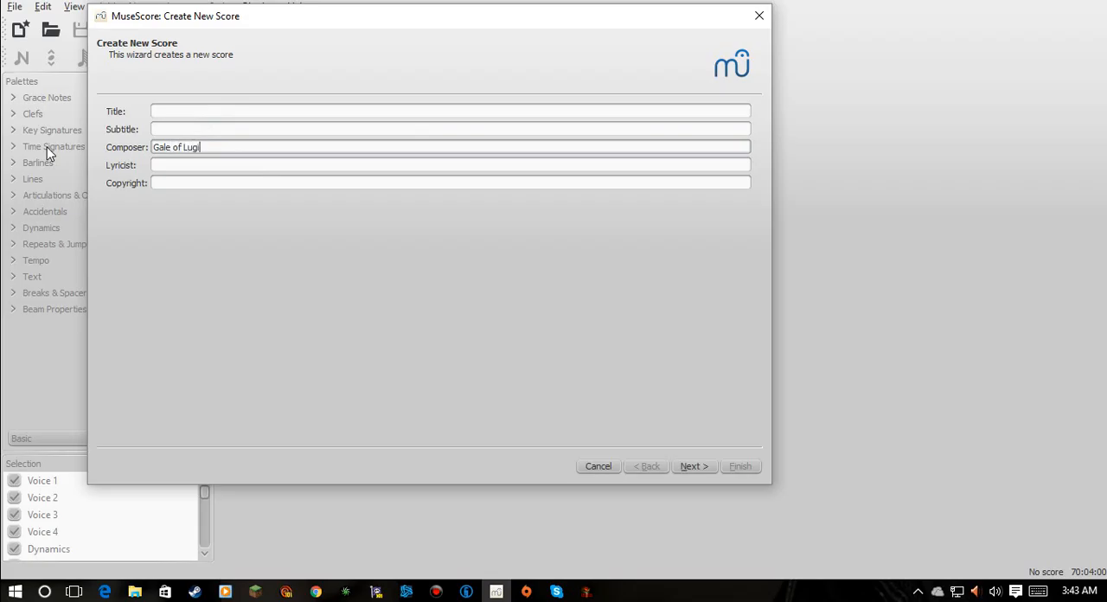
# - Title the new score "Tutorial" and base it on the Choose Instruments template
pyautogui.click(164, 111)
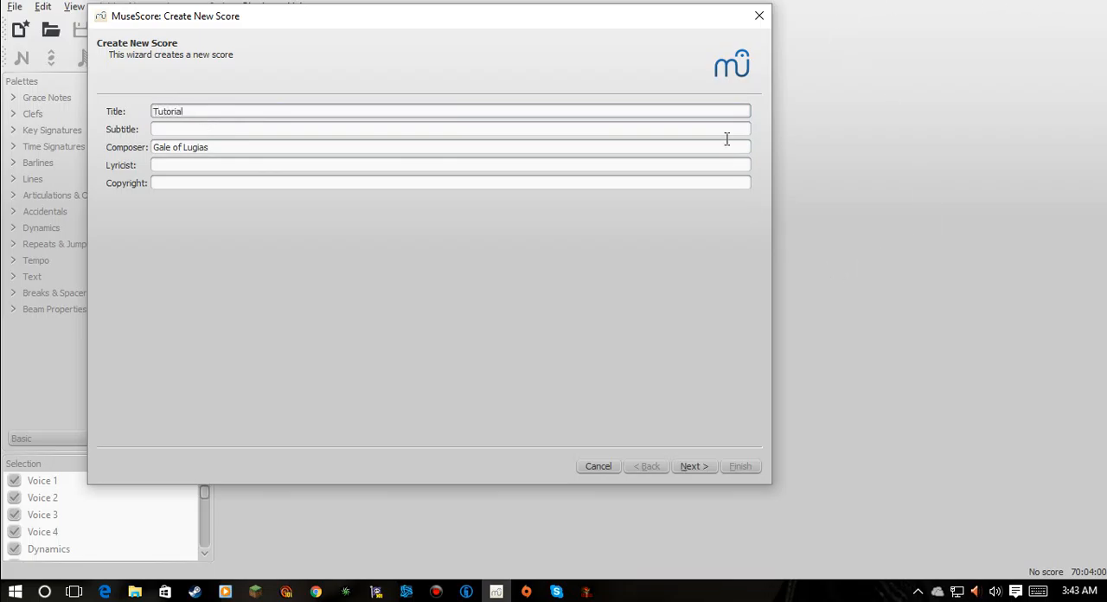
pyautogui.click(692, 466)
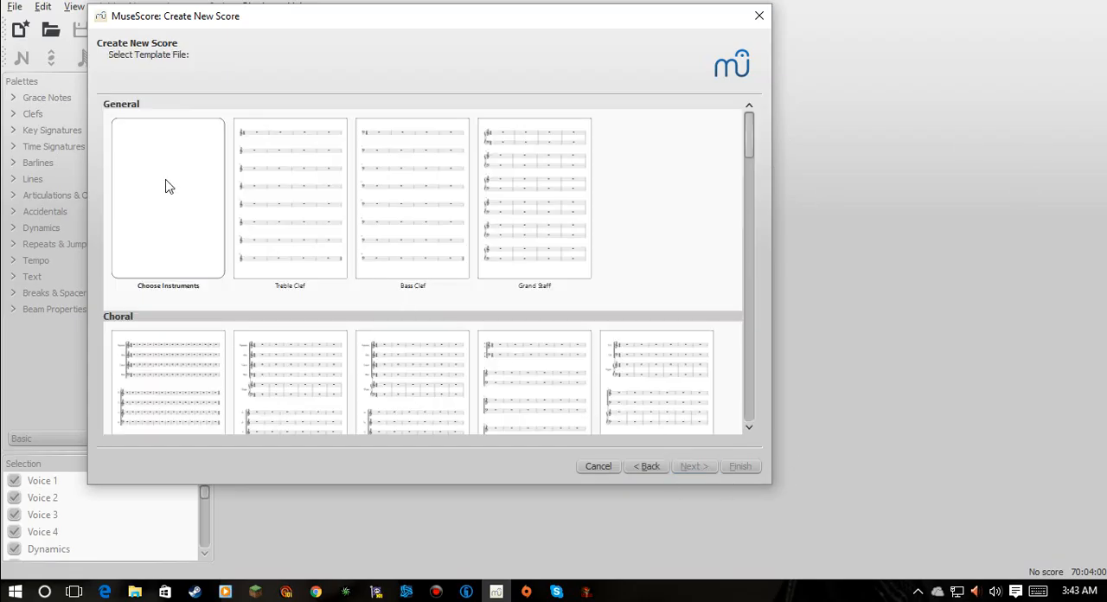
pyautogui.doubleClick(168, 182)
pyautogui.doubleClick(145, 174)
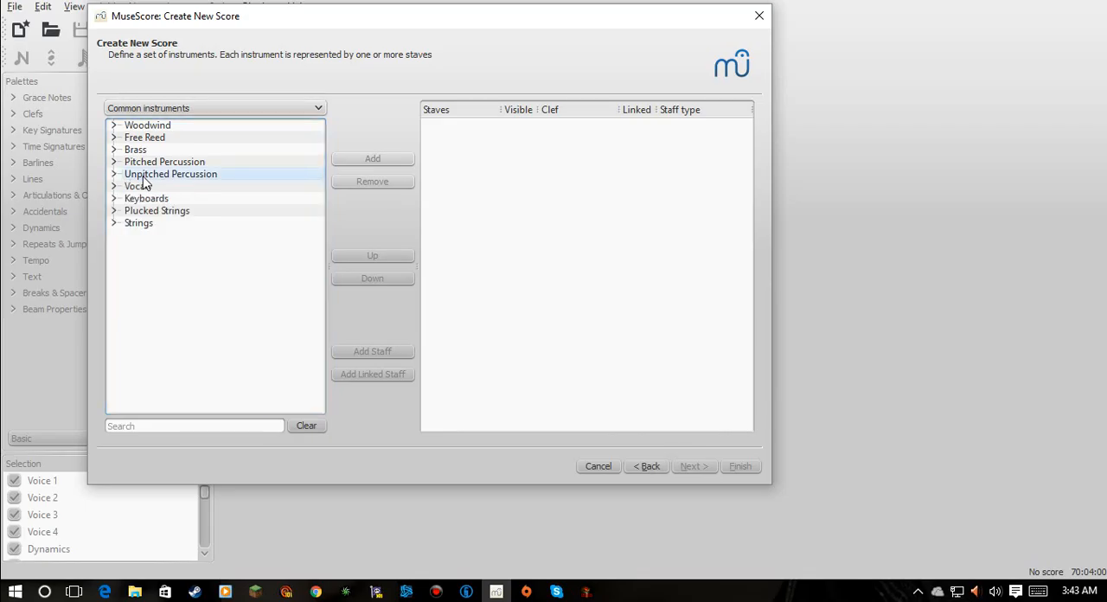
# - Add a B♭ Trumpet from the brass instruments to the score and accept the instrument list
pyautogui.doubleClick(150, 149)
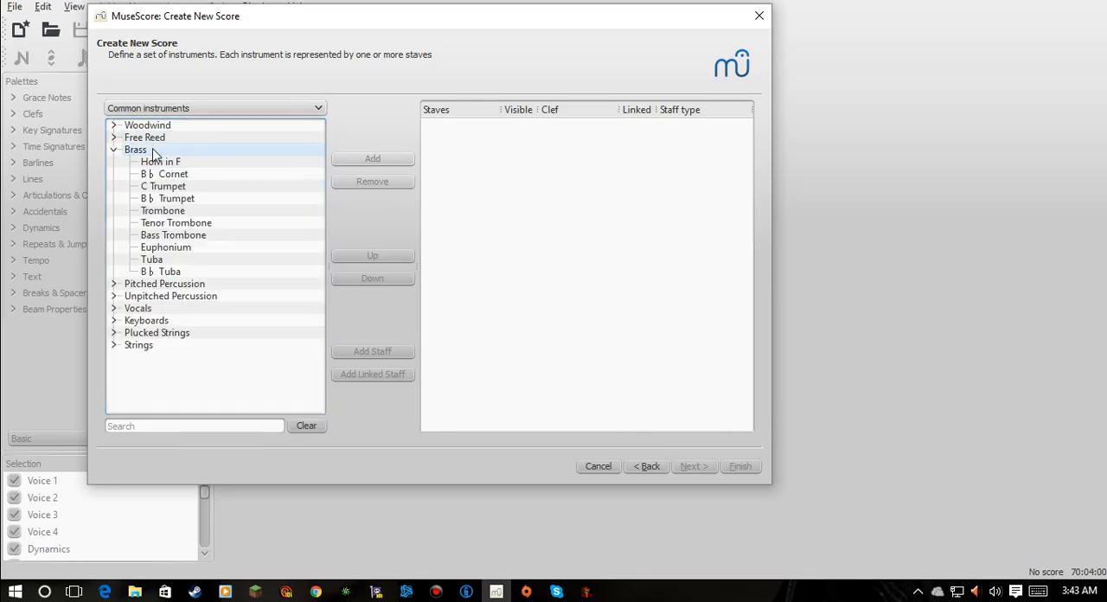
pyautogui.click(173, 198)
pyautogui.click(385, 158)
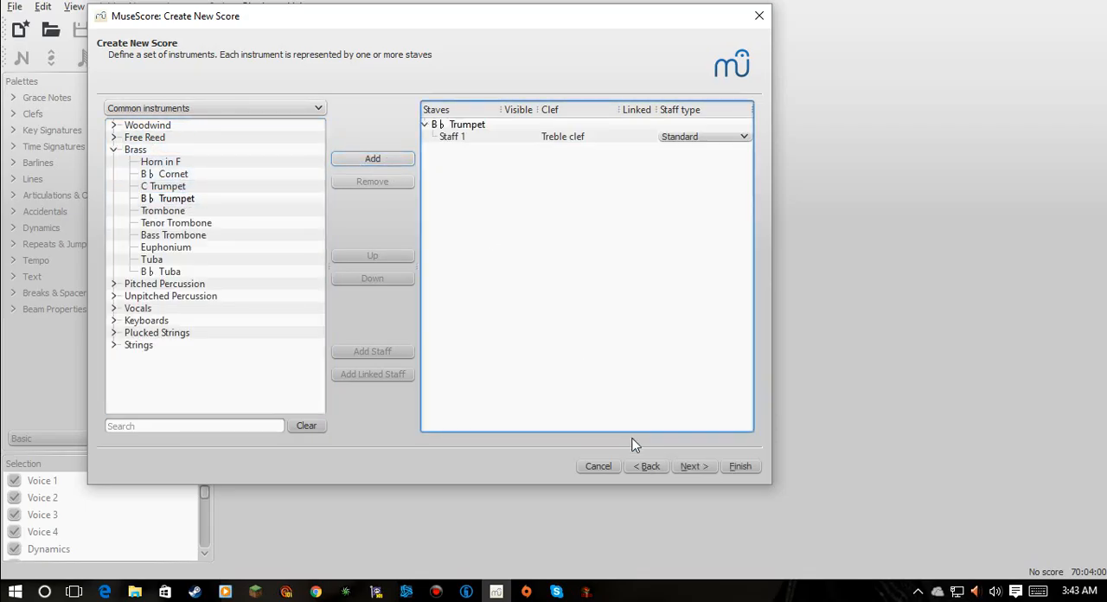
pyautogui.click(683, 466)
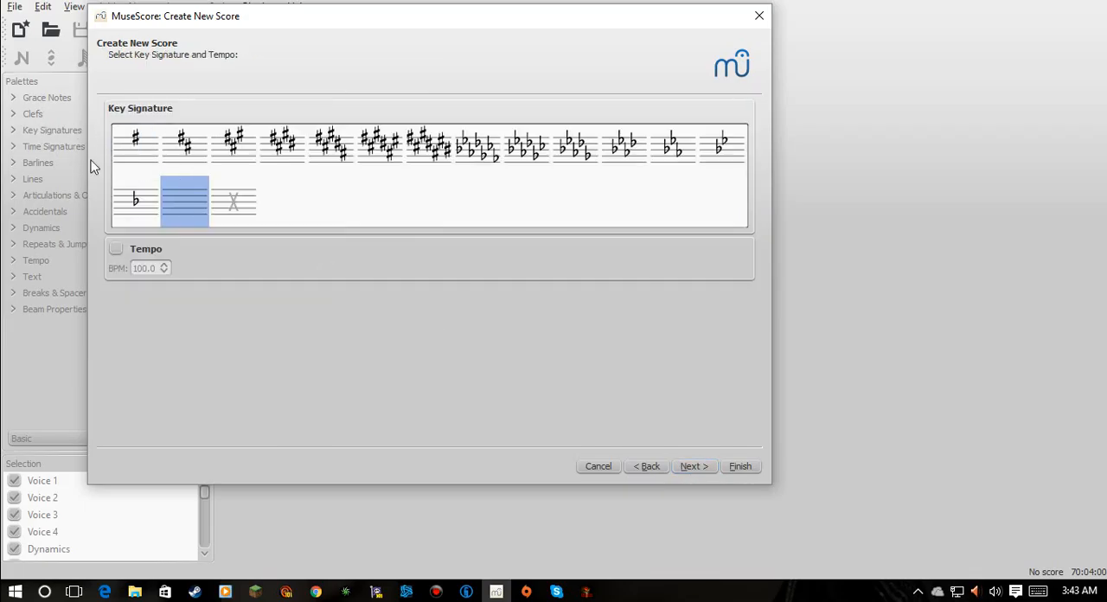
# - Choose the Open/Atonal key signature and enable a starting tempo of 120 BPM
pyautogui.click(116, 249)
pyautogui.click(235, 202)
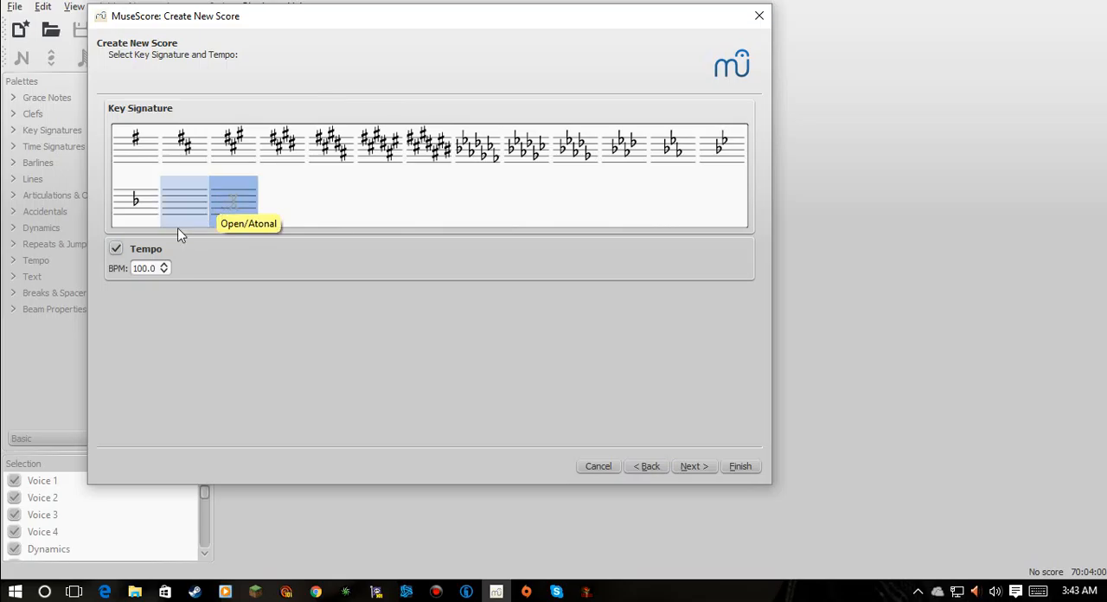
pyautogui.click(157, 268)
pyautogui.click(164, 265)
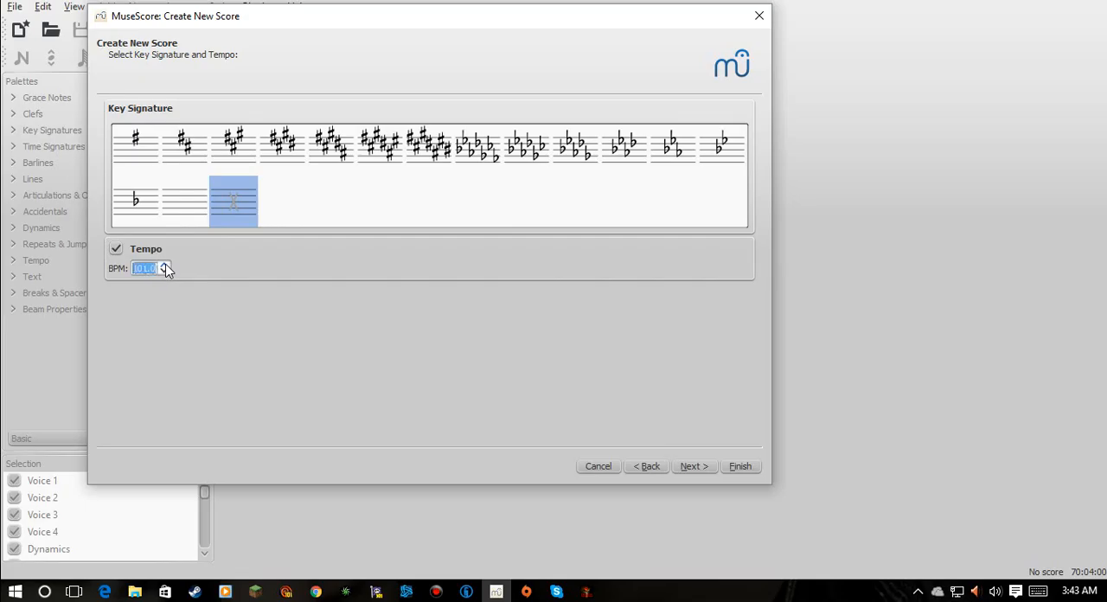
pyautogui.click(164, 264)
pyautogui.click(164, 265)
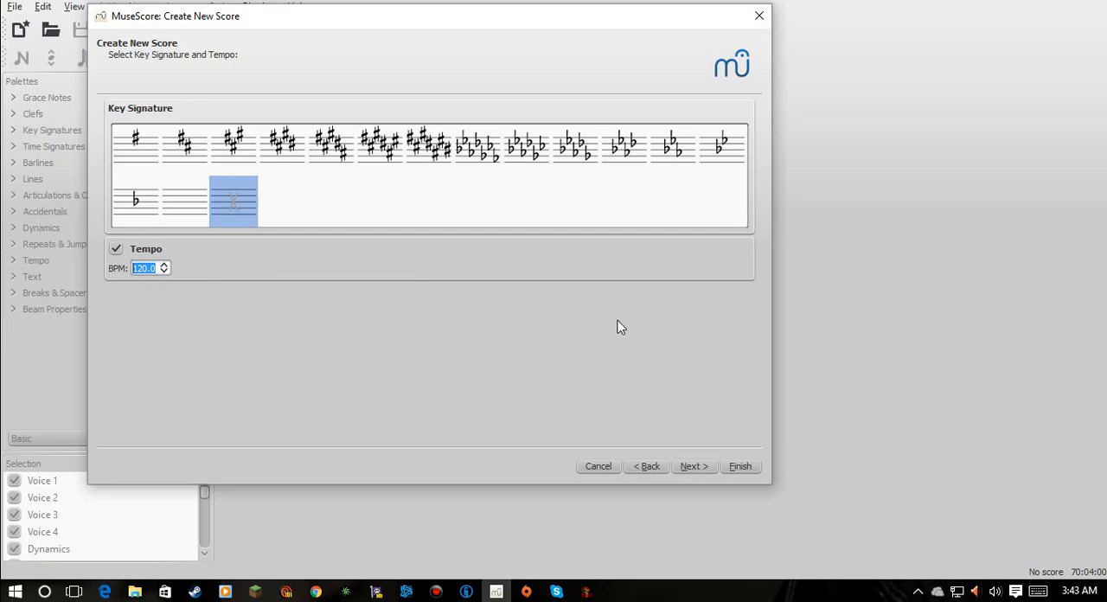
pyautogui.click(694, 467)
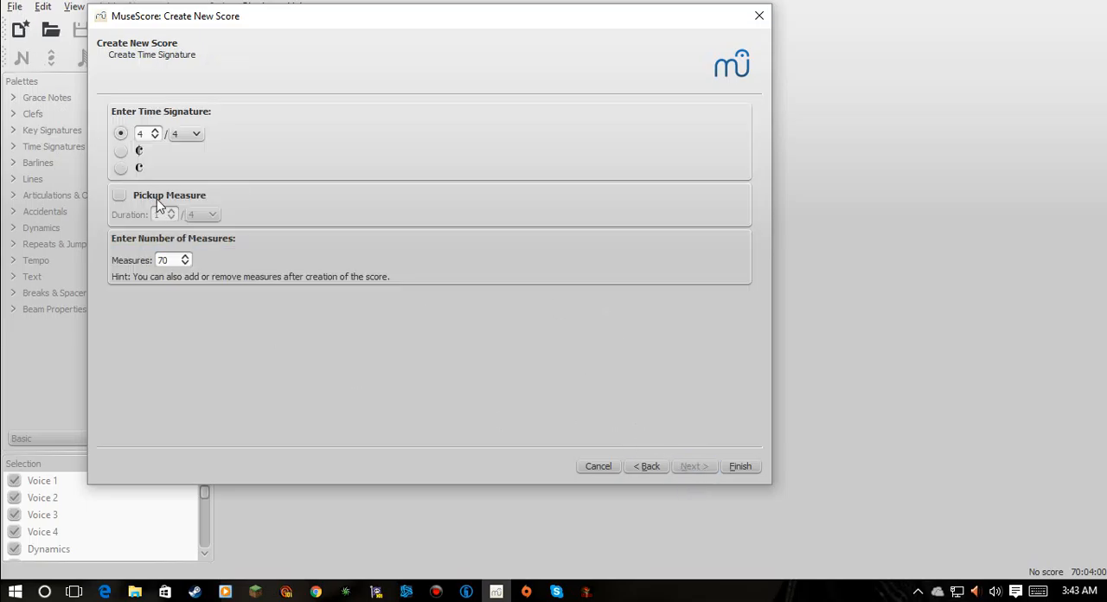
# - Include a 1/4 pickup measure, set the number of measures to 10 and create the score
pyautogui.click(120, 195)
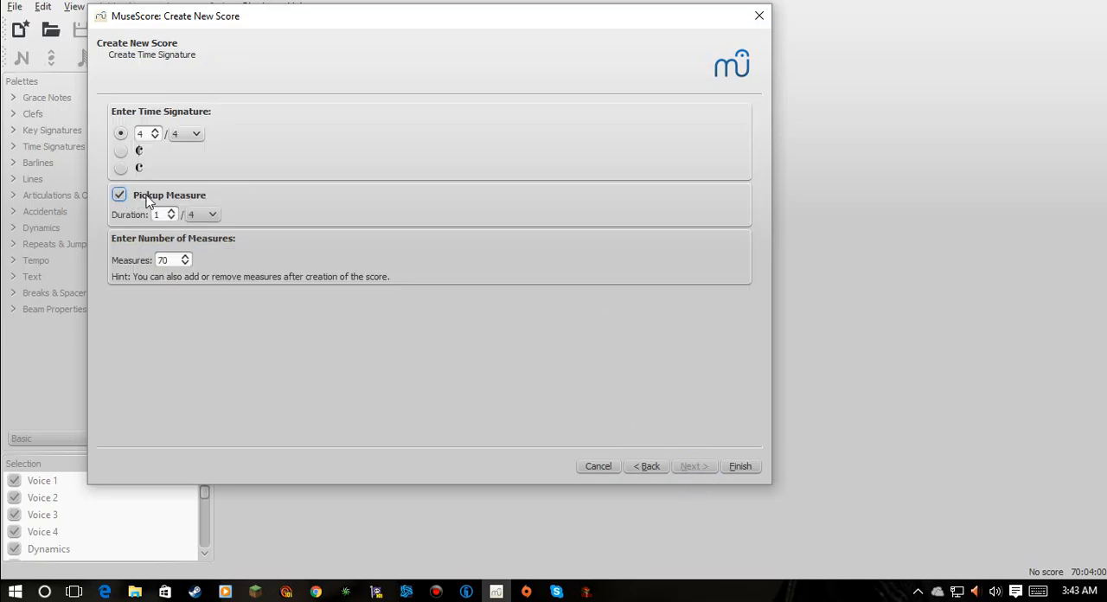
pyautogui.click(186, 257)
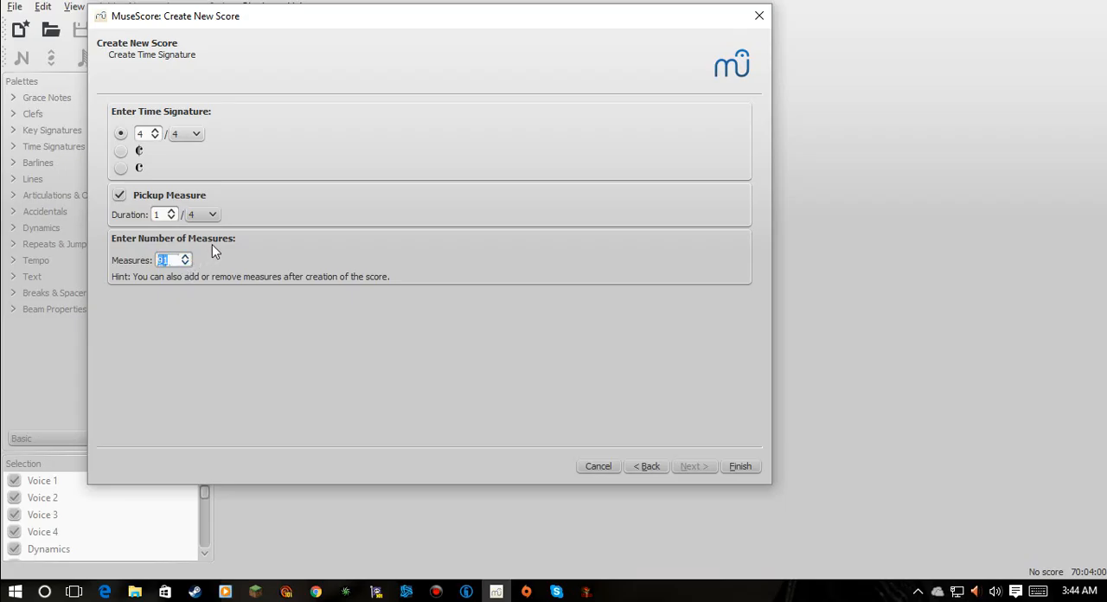
pyautogui.write('10')
pyautogui.click(735, 466)
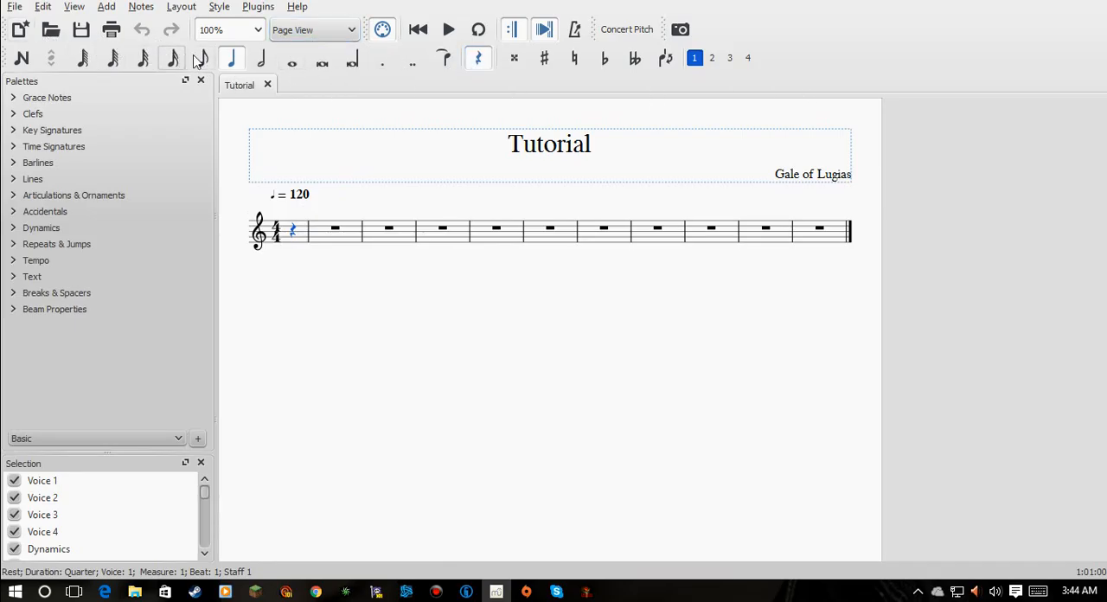
# - Turn on note input and fill the pickup measure with eighth notes G and B
pyautogui.click(21, 58)
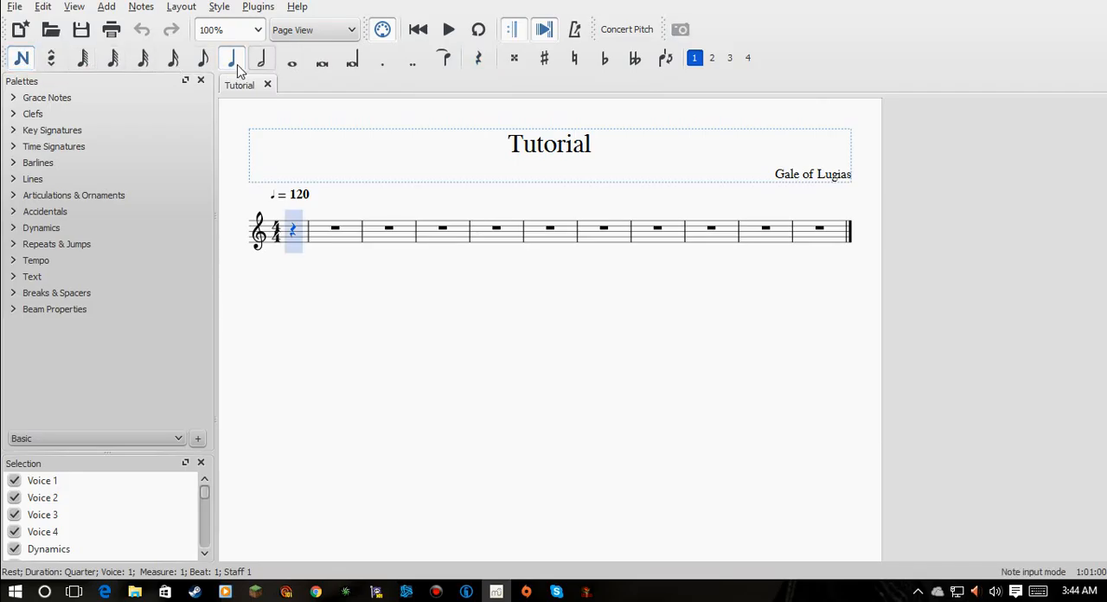
pyautogui.click(203, 58)
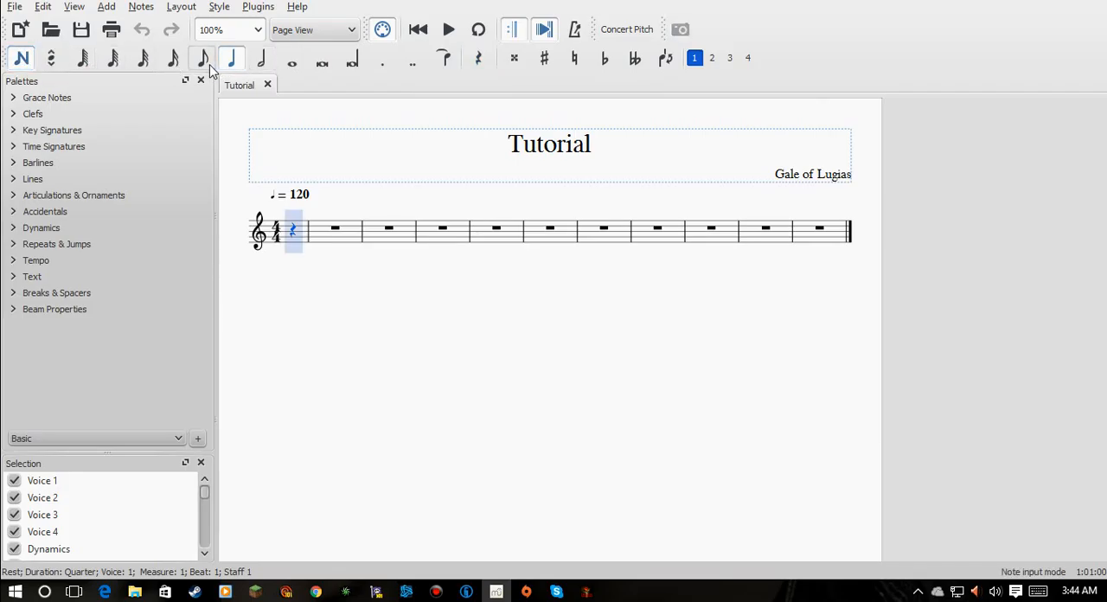
pyautogui.click(292, 234)
pyautogui.click(304, 234)
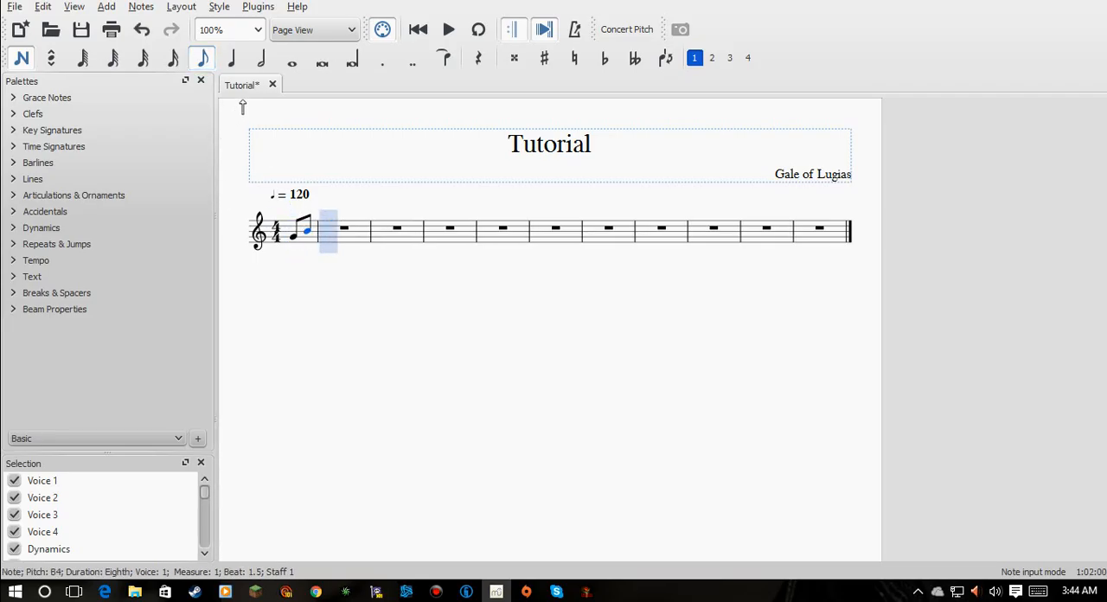
# - Enter sixteenth notes C, C, A, C, A and G at the start of the first full measure
pyautogui.click(172, 62)
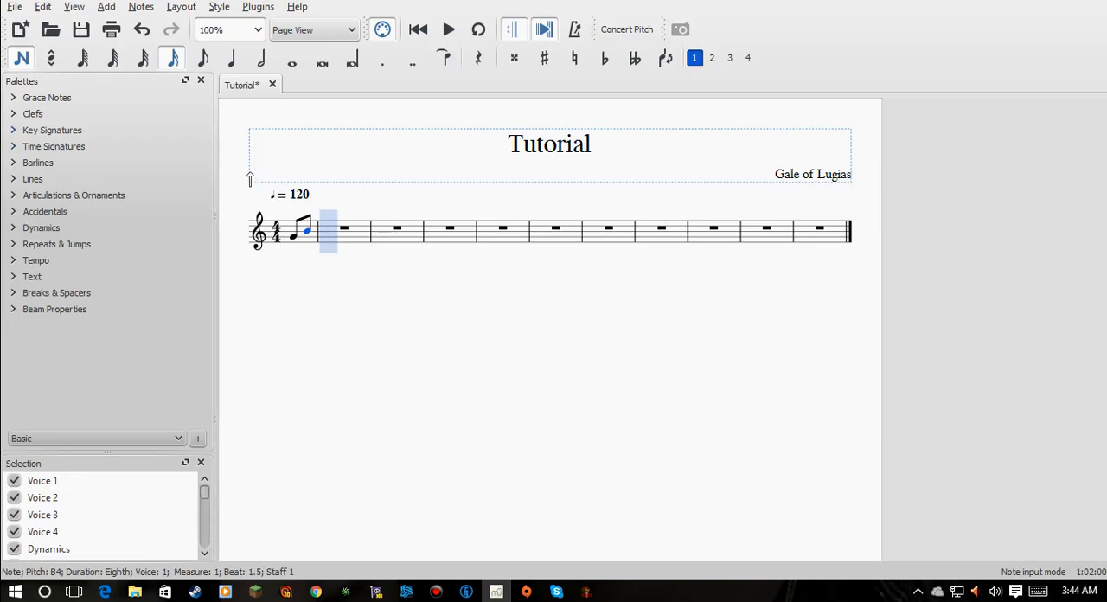
pyautogui.click(337, 234)
pyautogui.click(338, 231)
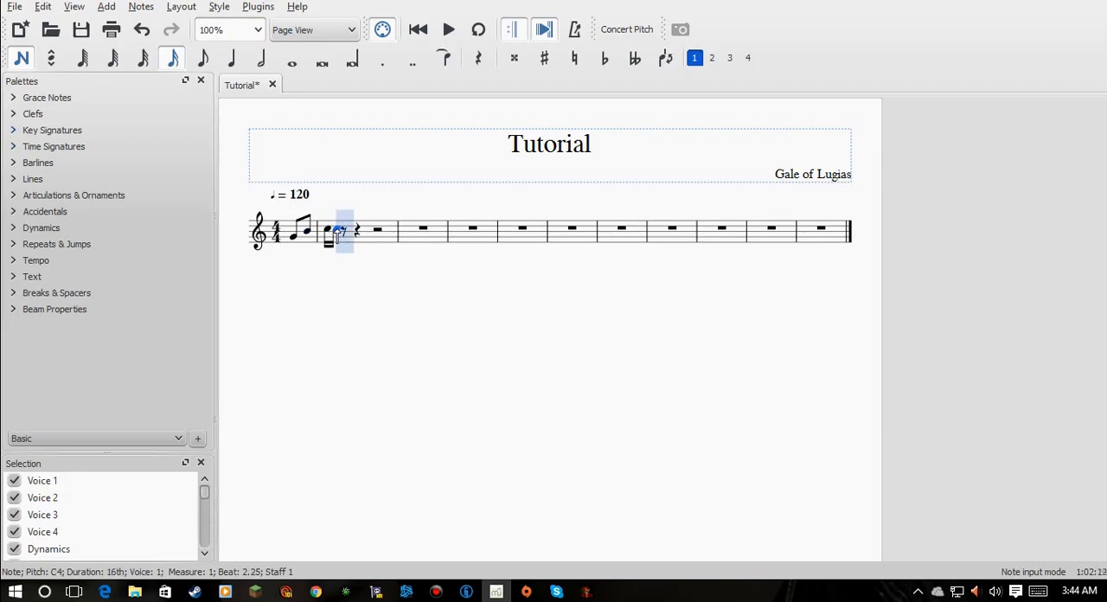
pyautogui.click(346, 235)
pyautogui.click(357, 236)
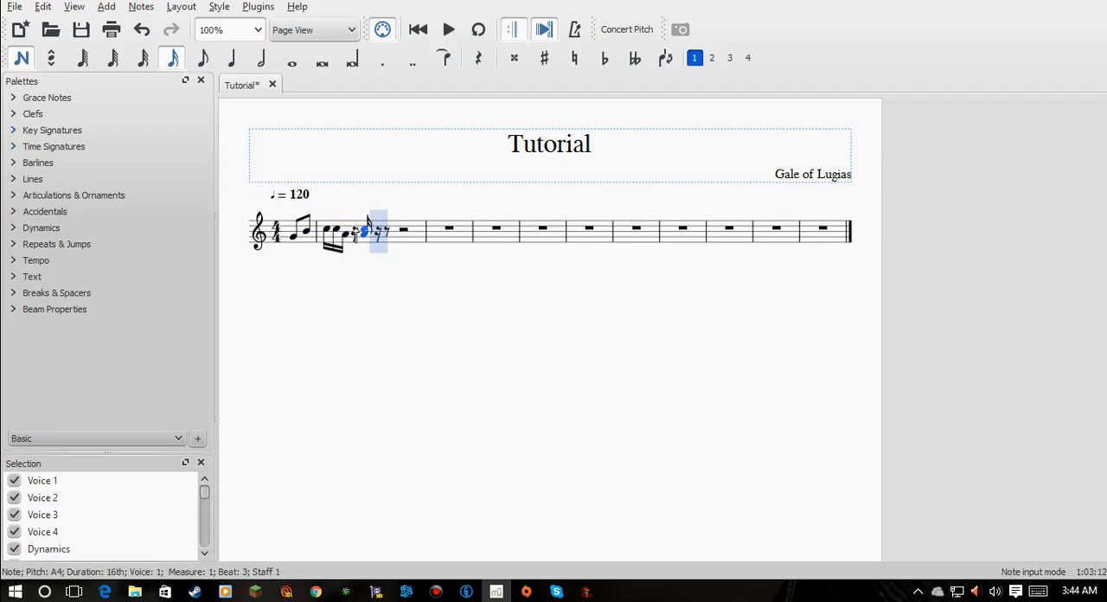
pyautogui.click(355, 230)
pyautogui.click(373, 237)
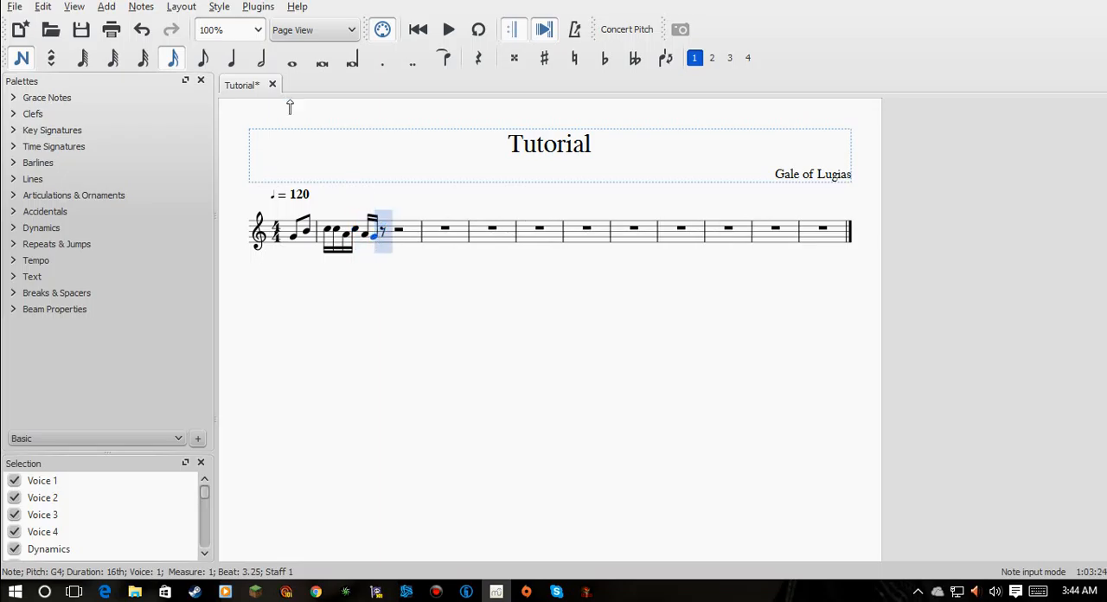
# - Complete the first full measure with eighth notes A, B, A, A and C
pyautogui.click(202, 58)
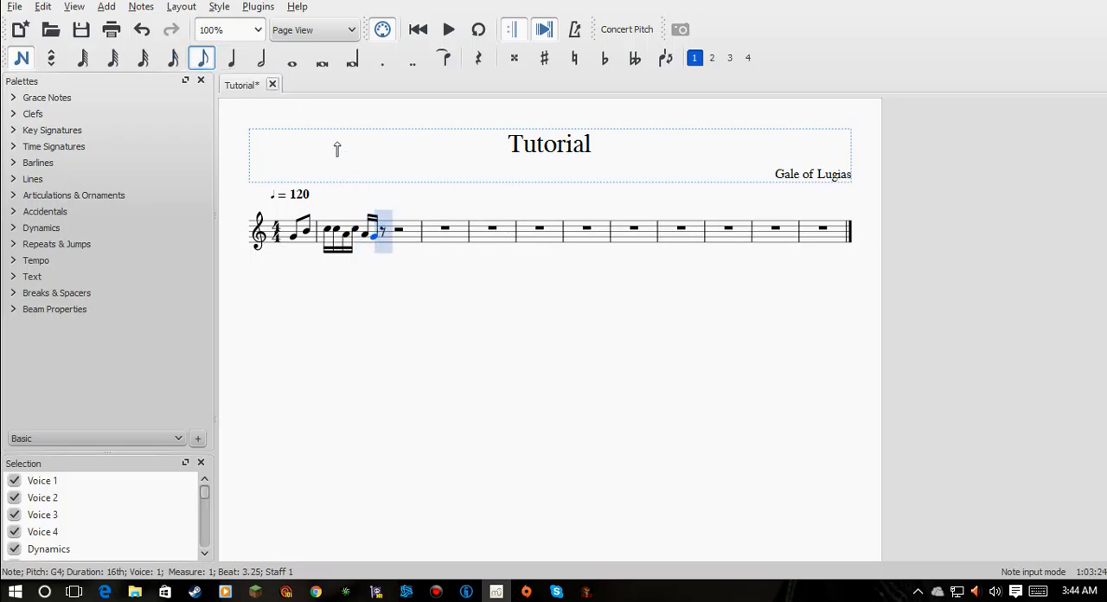
pyautogui.click(386, 236)
pyautogui.click(403, 234)
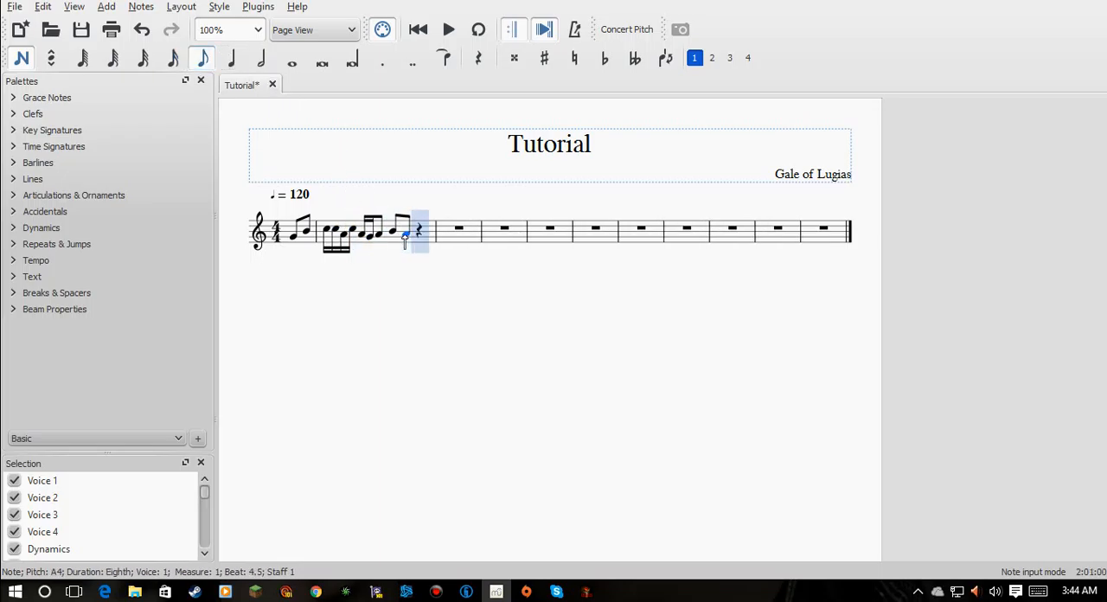
pyautogui.click(421, 232)
pyautogui.click(432, 229)
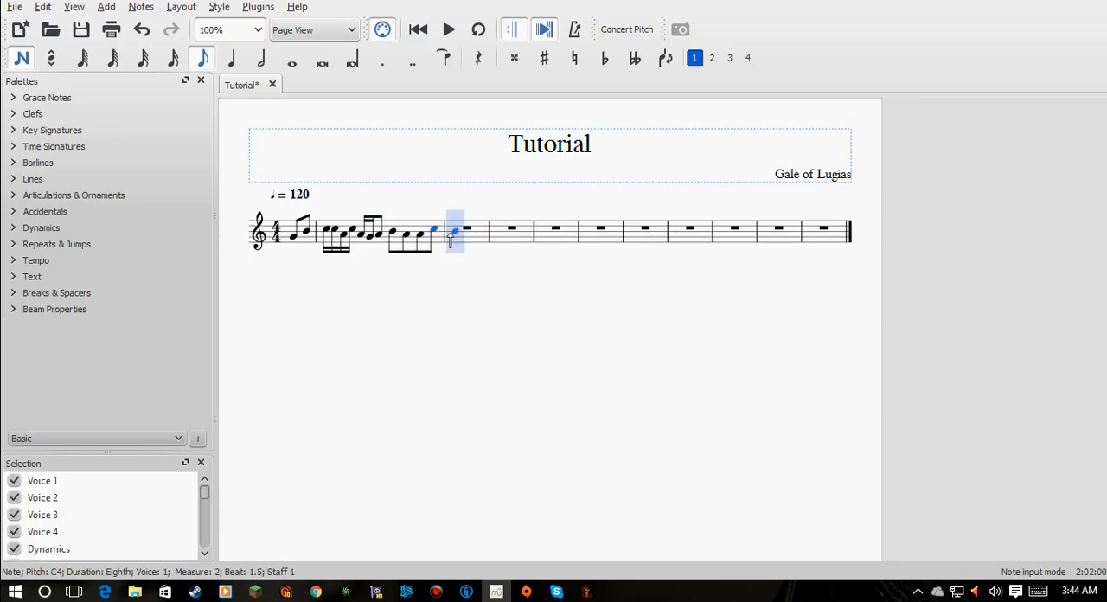
# - Fill the second full measure with an eighth note B, an eighth rest, and quarter notes E, B and high C
pyautogui.click(451, 230)
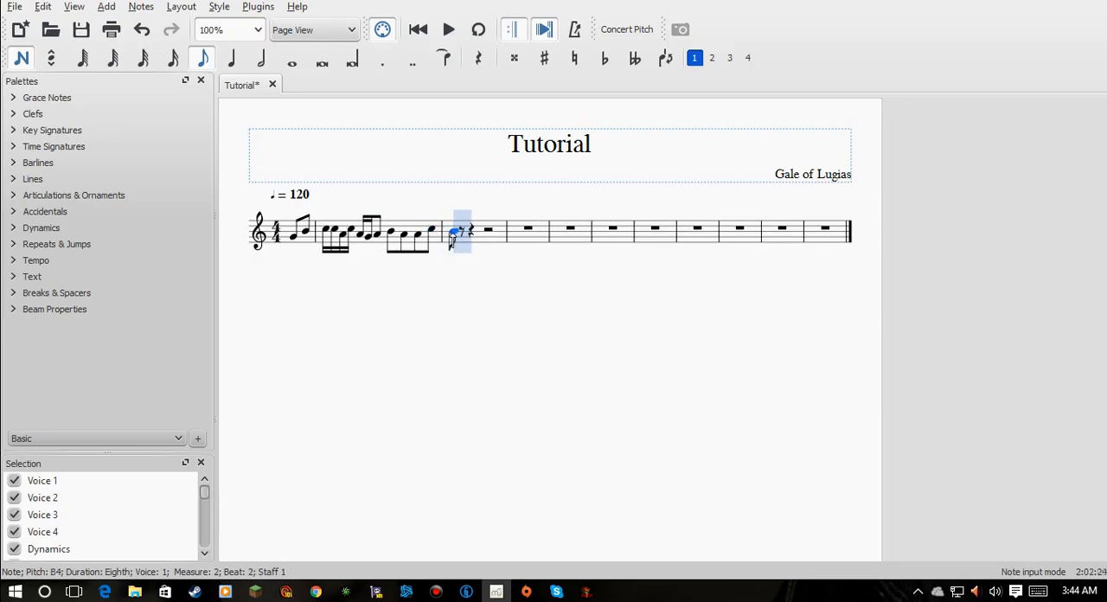
pyautogui.click(231, 58)
pyautogui.click(472, 225)
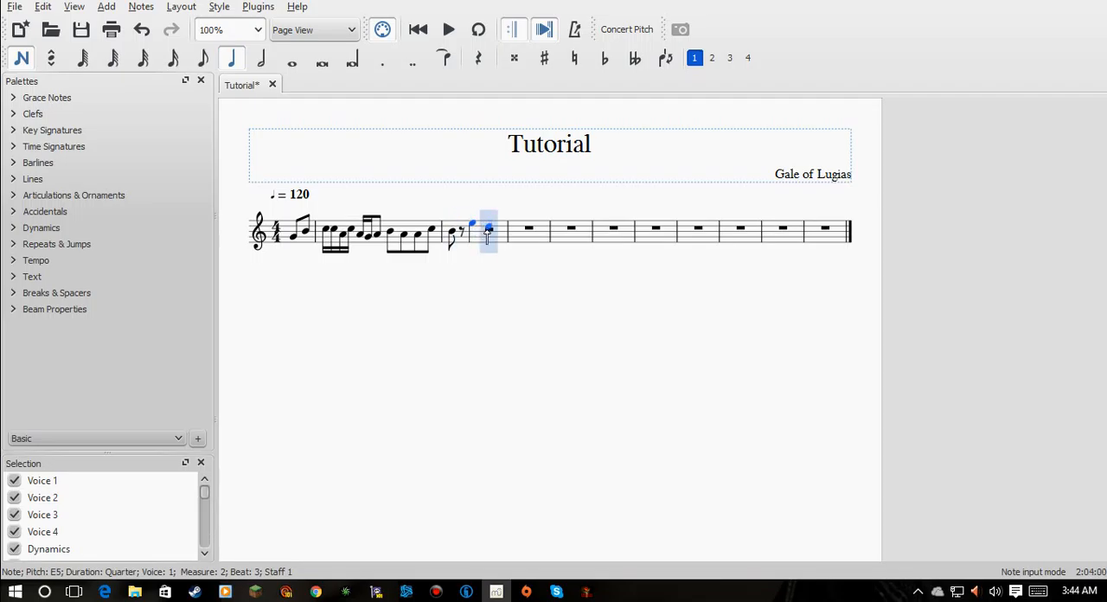
pyautogui.click(488, 232)
pyautogui.click(502, 232)
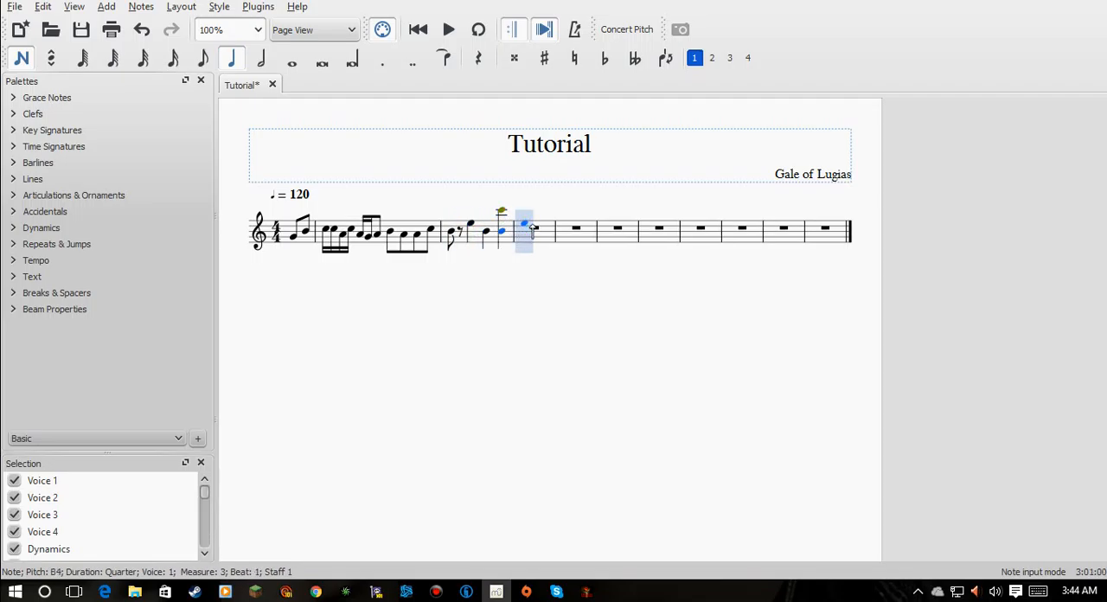
# - Fill the third full measure with quarter notes C, A, D and G
pyautogui.click(526, 229)
pyautogui.click(531, 234)
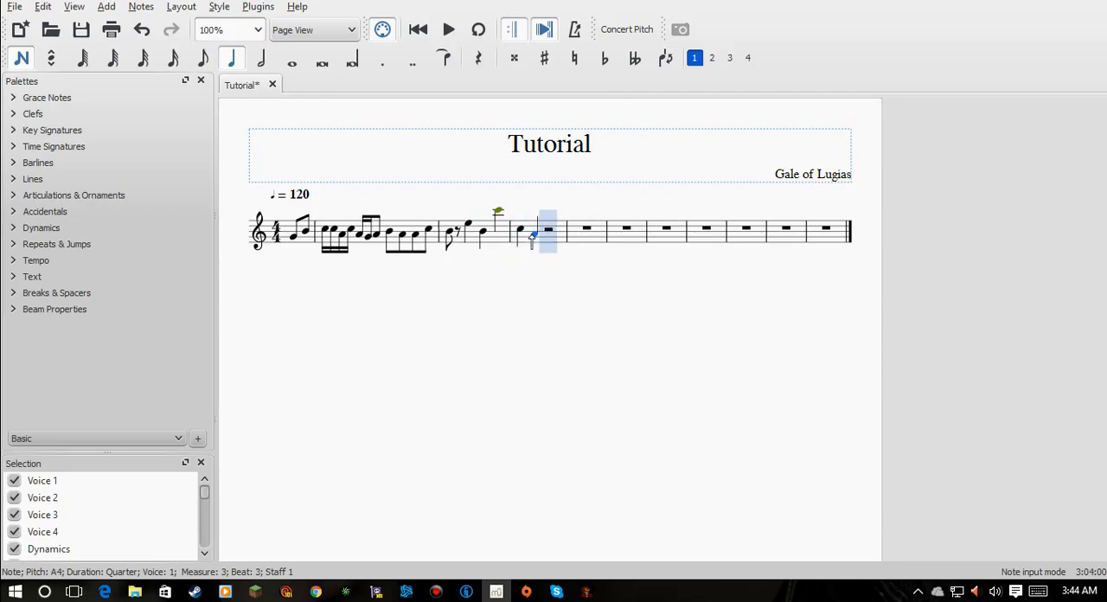
pyautogui.click(547, 226)
pyautogui.click(561, 236)
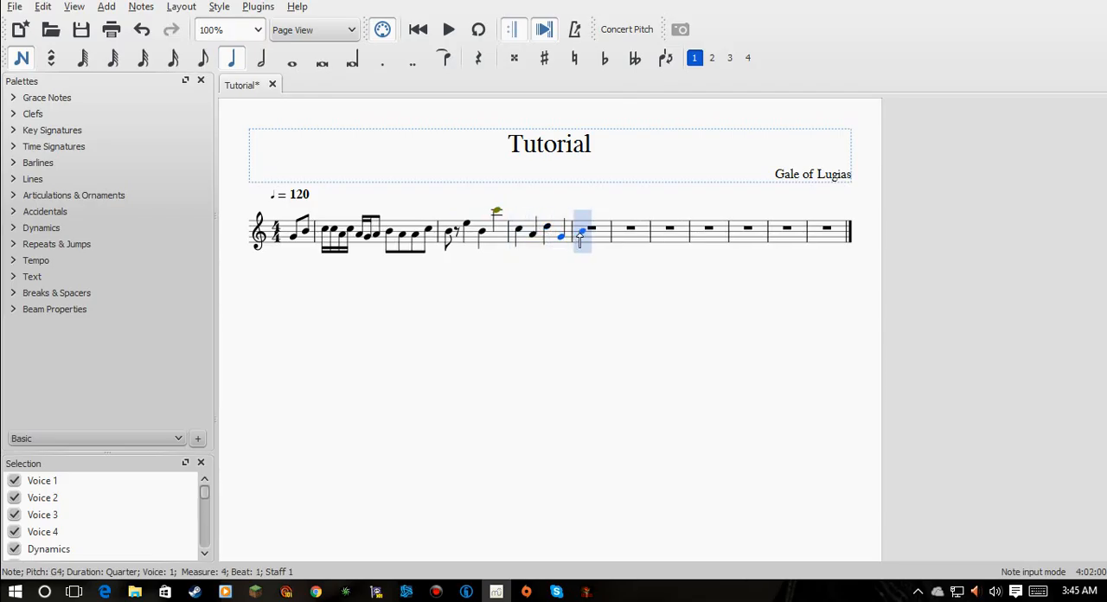
# - Fill the fourth full measure with quarter notes B, E, B and G
pyautogui.click(580, 233)
pyautogui.click(602, 232)
pyautogui.click(613, 236)
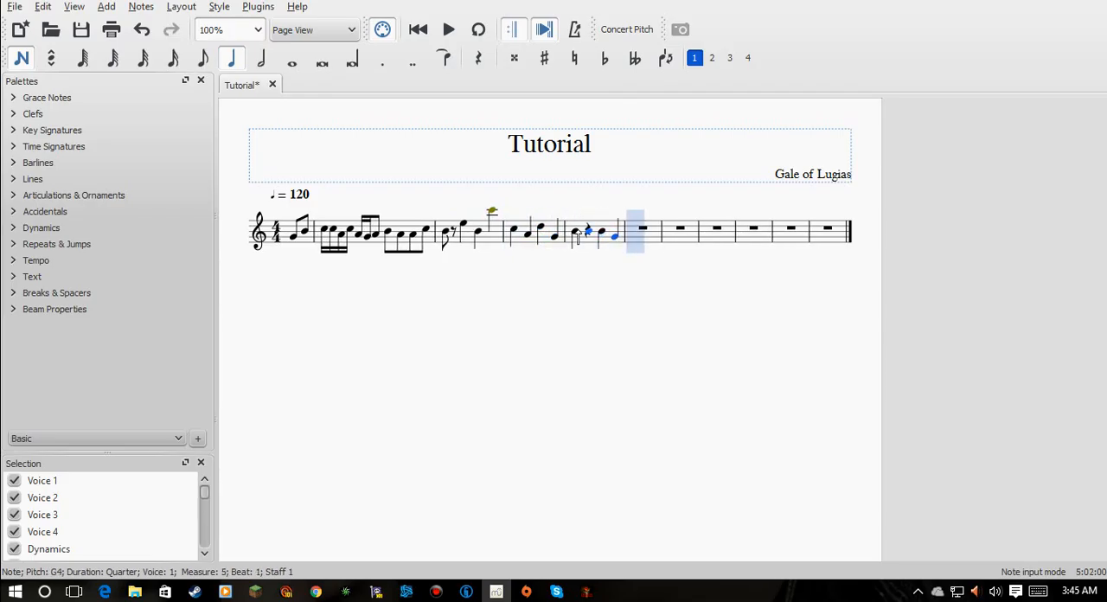
pyautogui.click(588, 225)
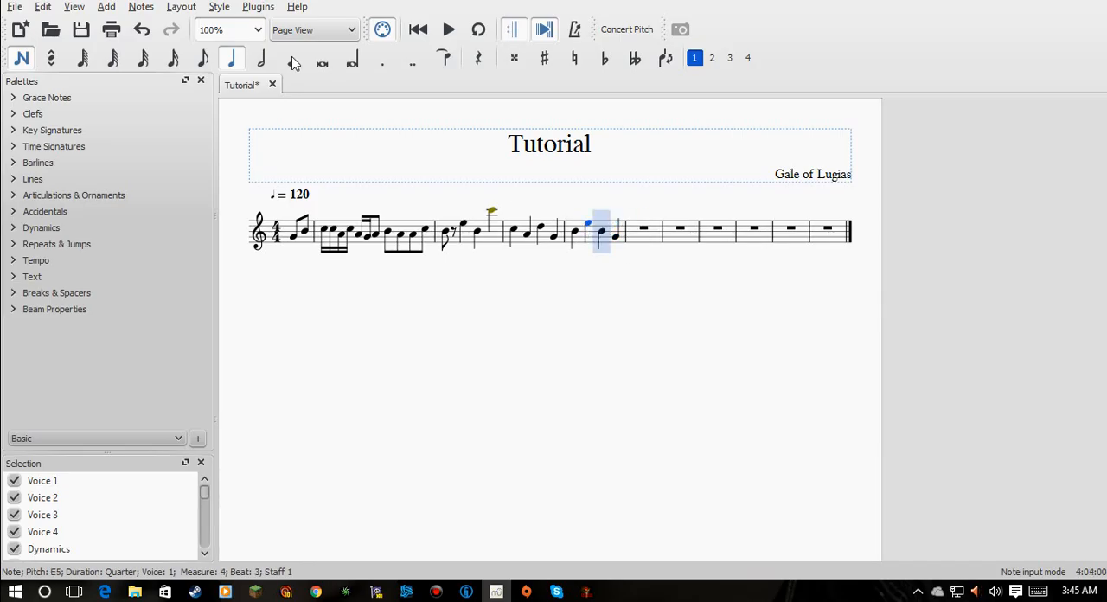
# - Fill the first two beats of the fifth full measure with sixteenth notes B, A, G, F, G, A, B and C
pyautogui.click(173, 58)
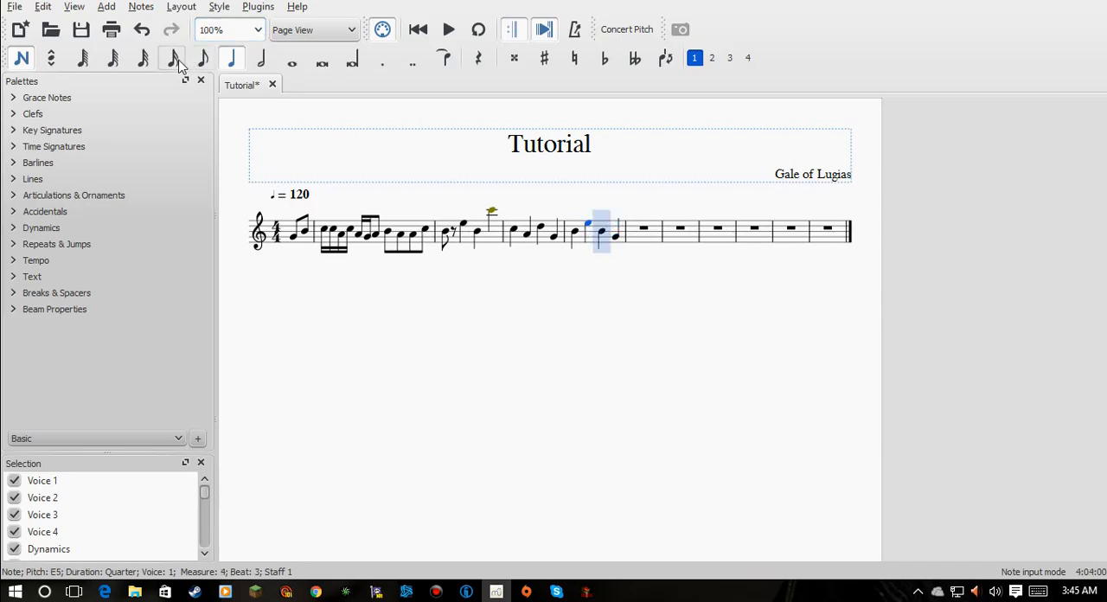
pyautogui.click(634, 232)
pyautogui.click(647, 233)
pyautogui.click(659, 239)
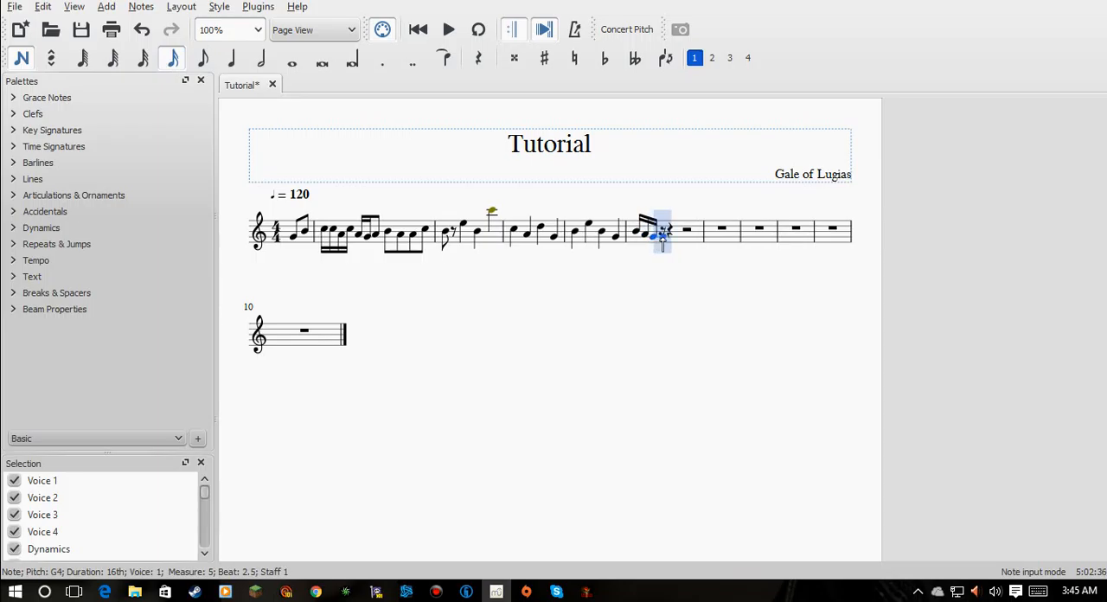
pyautogui.click(668, 240)
pyautogui.click(671, 237)
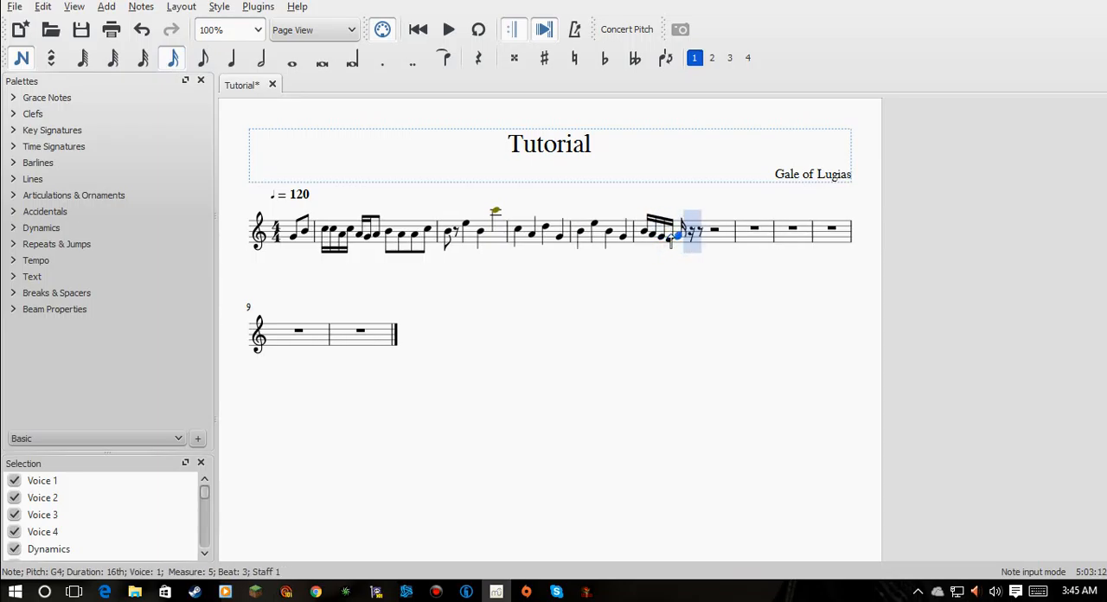
pyautogui.click(689, 234)
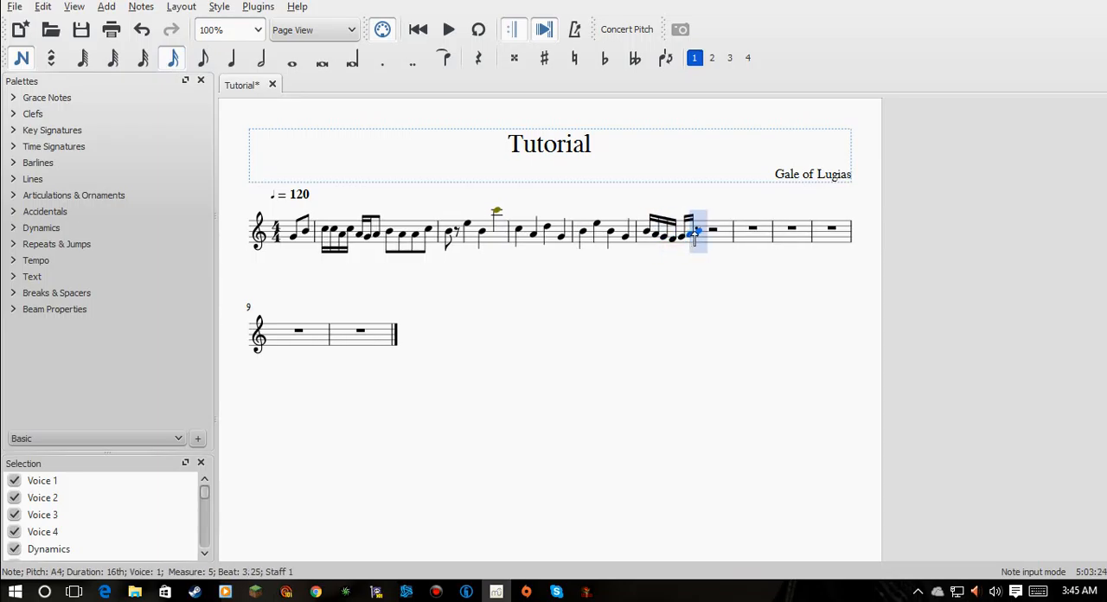
pyautogui.click(701, 230)
pyautogui.click(704, 232)
# - Fill the last two beats of the fifth full measure with sixteenth notes C, A, B, high G, A, B, B and F
pyautogui.click(716, 235)
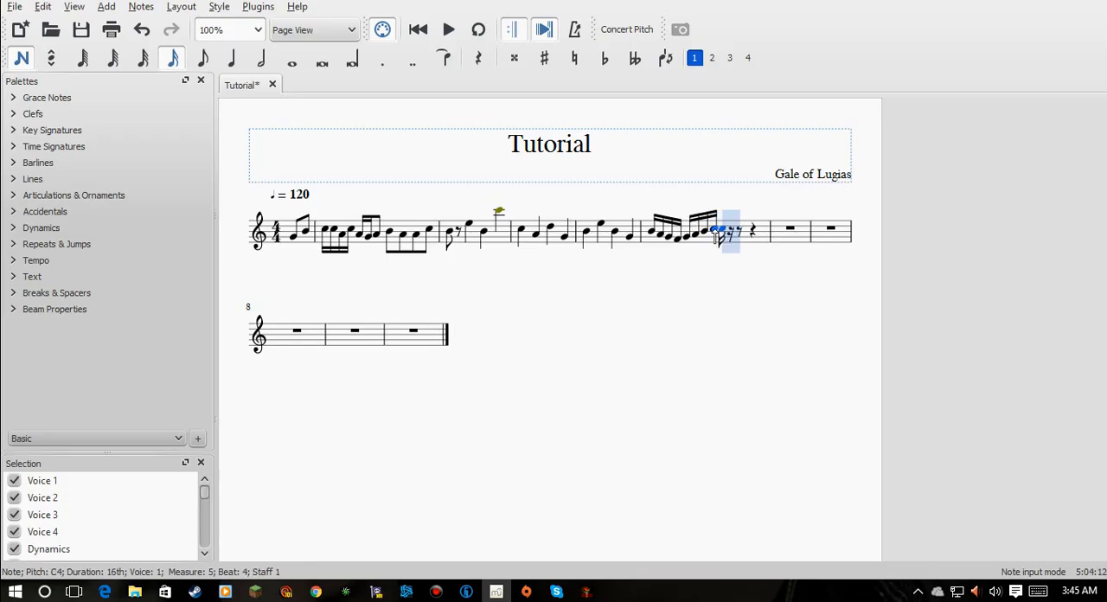
pyautogui.click(737, 234)
pyautogui.click(784, 233)
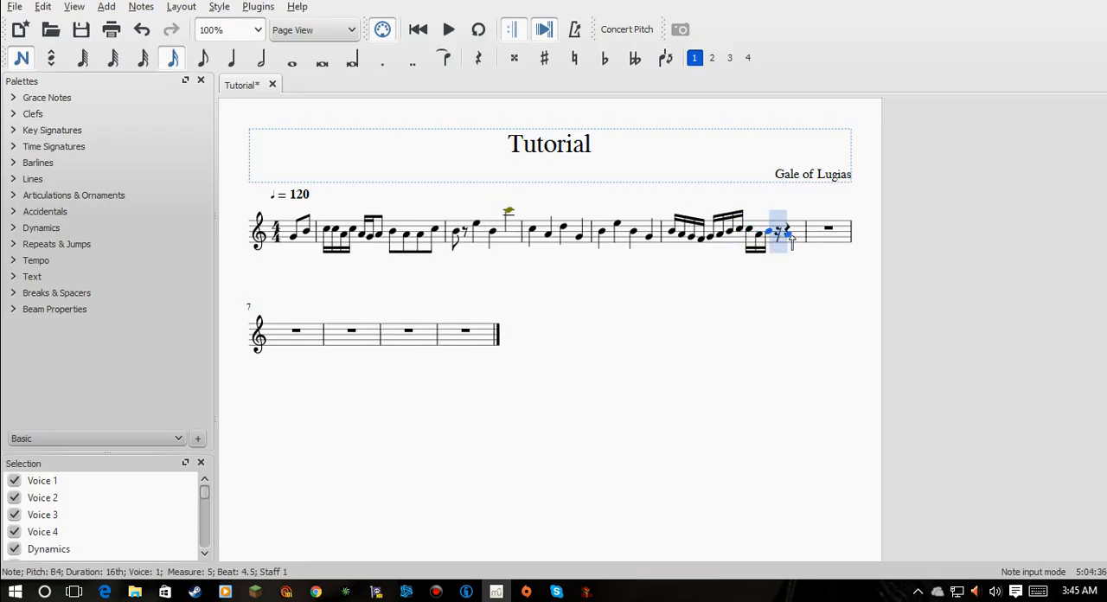
pyautogui.click(790, 237)
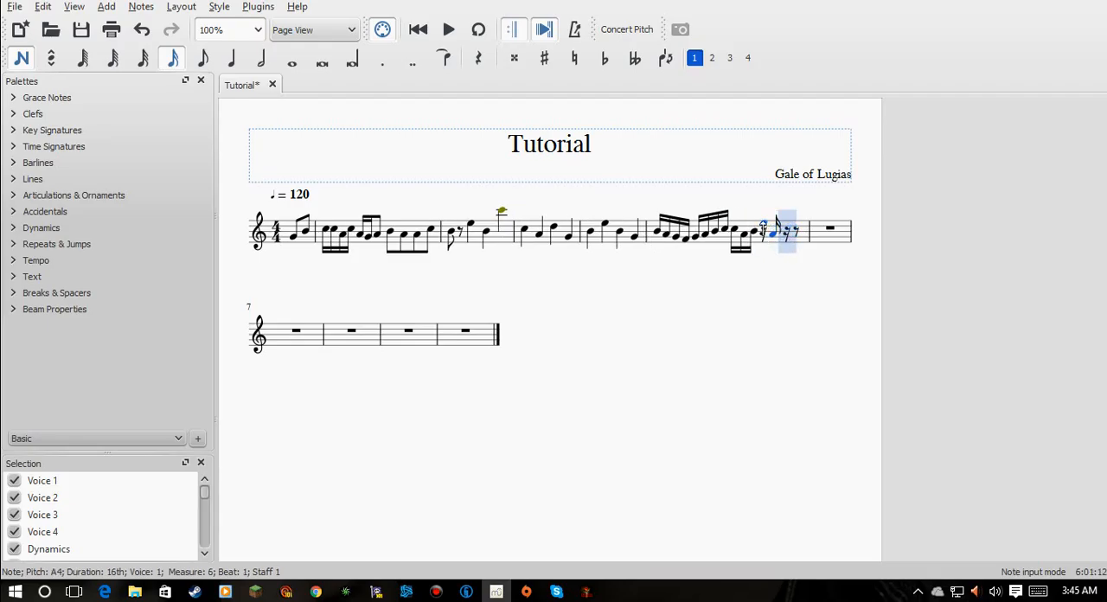
pyautogui.click(793, 230)
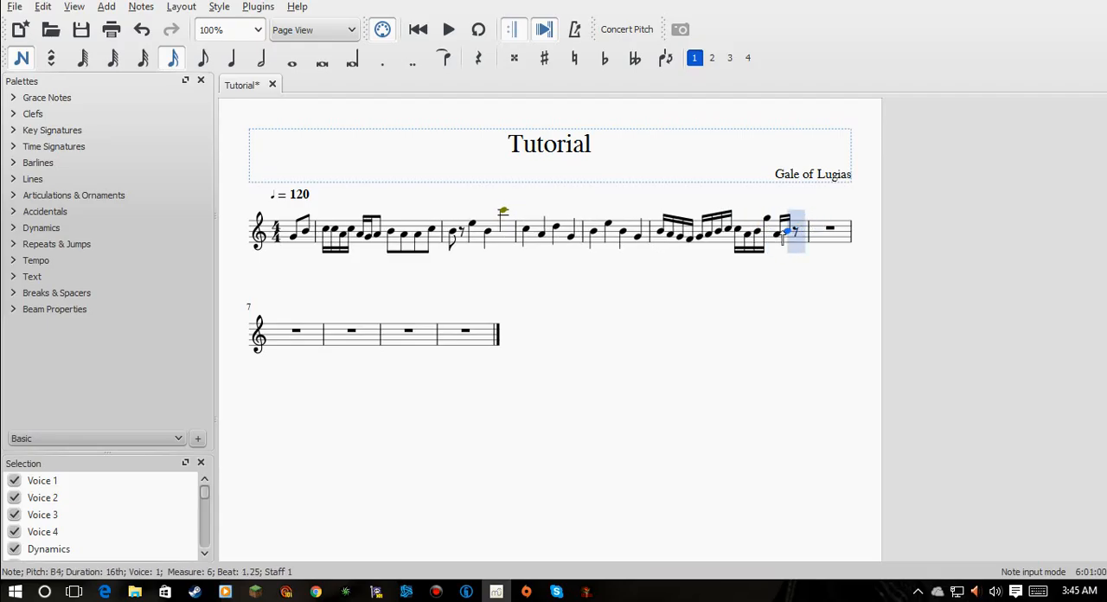
pyautogui.click(804, 231)
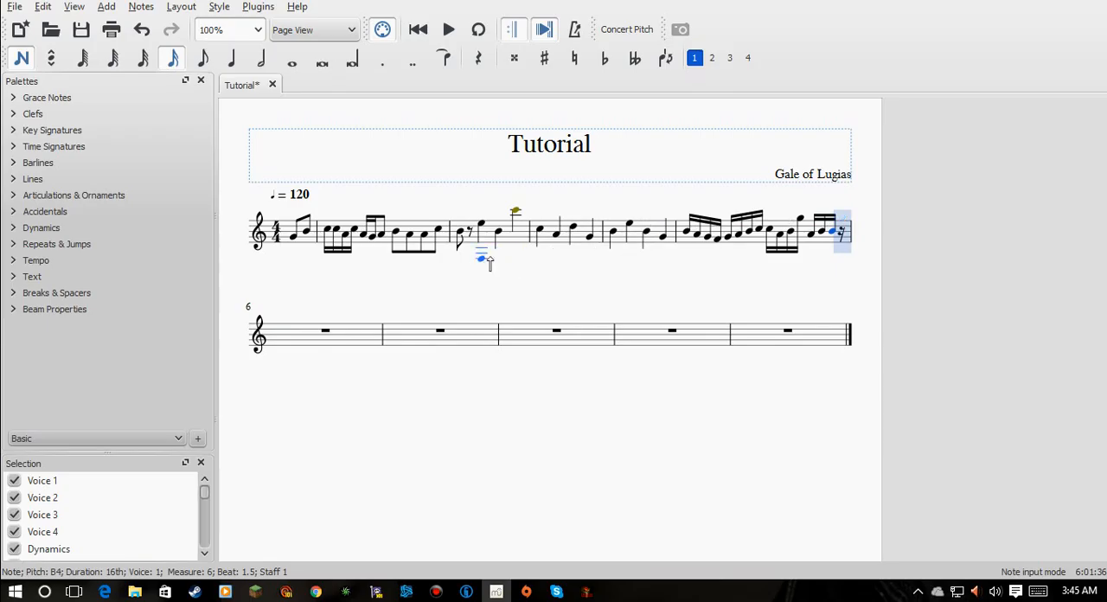
pyautogui.click(840, 239)
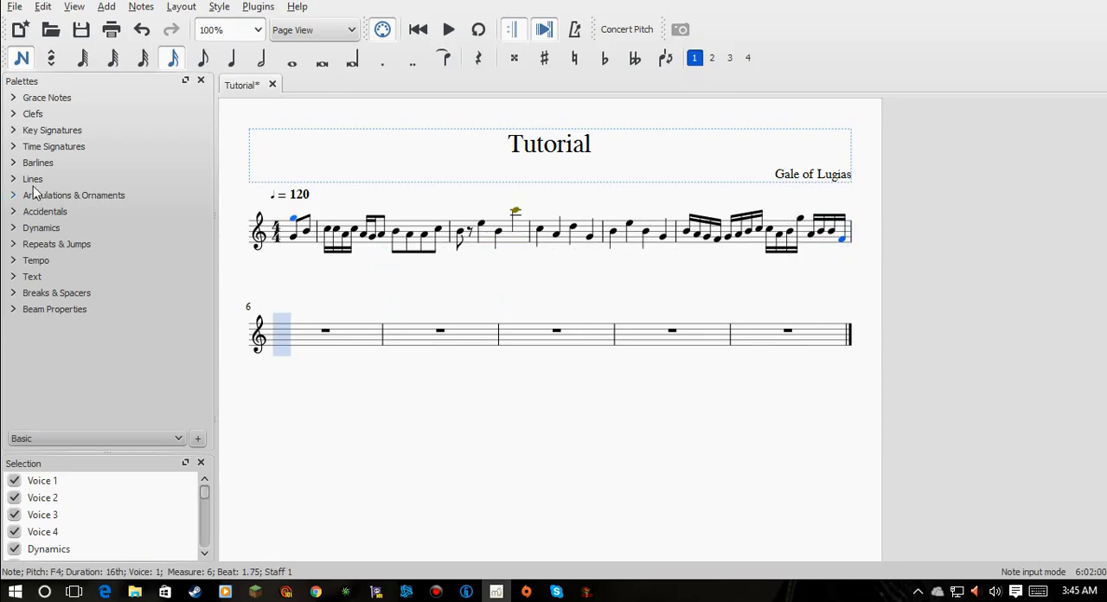
# - Leave the sixth full measure empty and fill the seventh with ascending quarter notes high G, A, B and C
pyautogui.click(231, 58)
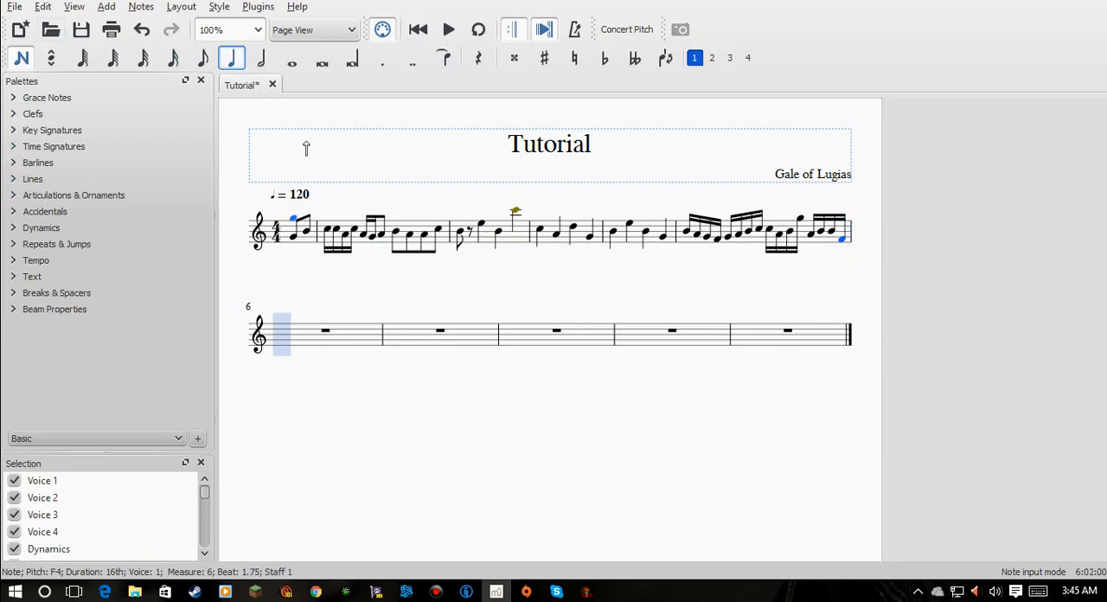
pyautogui.click(408, 320)
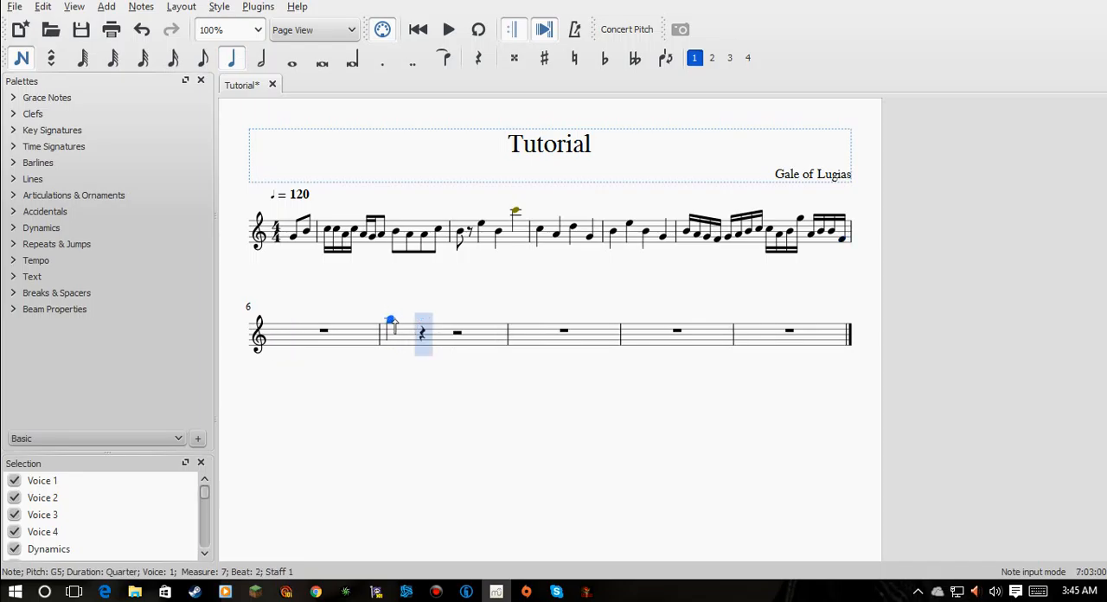
pyautogui.click(406, 320)
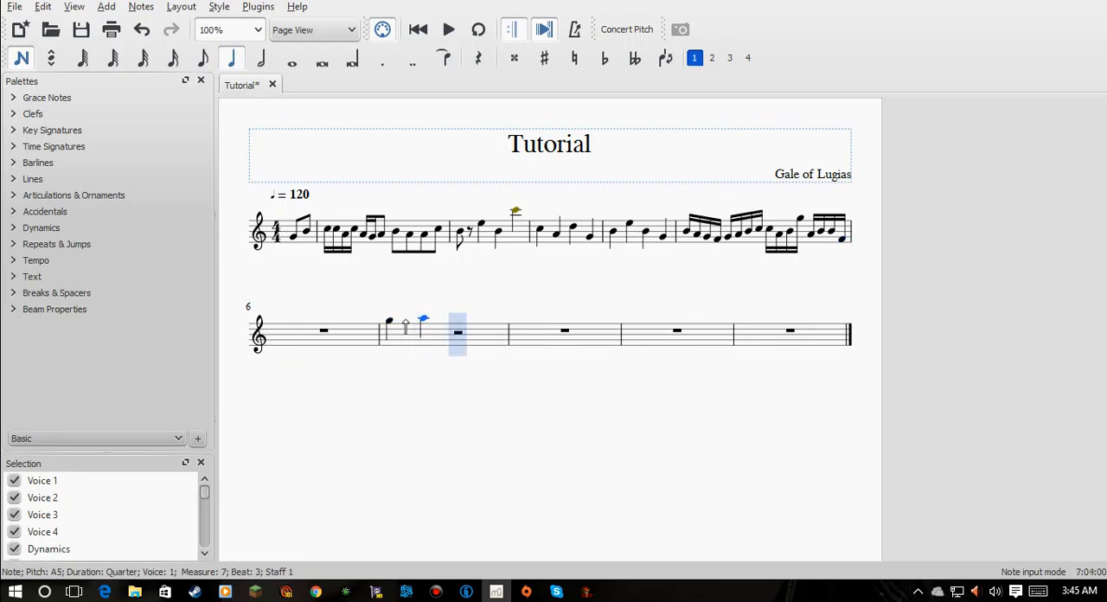
pyautogui.click(451, 316)
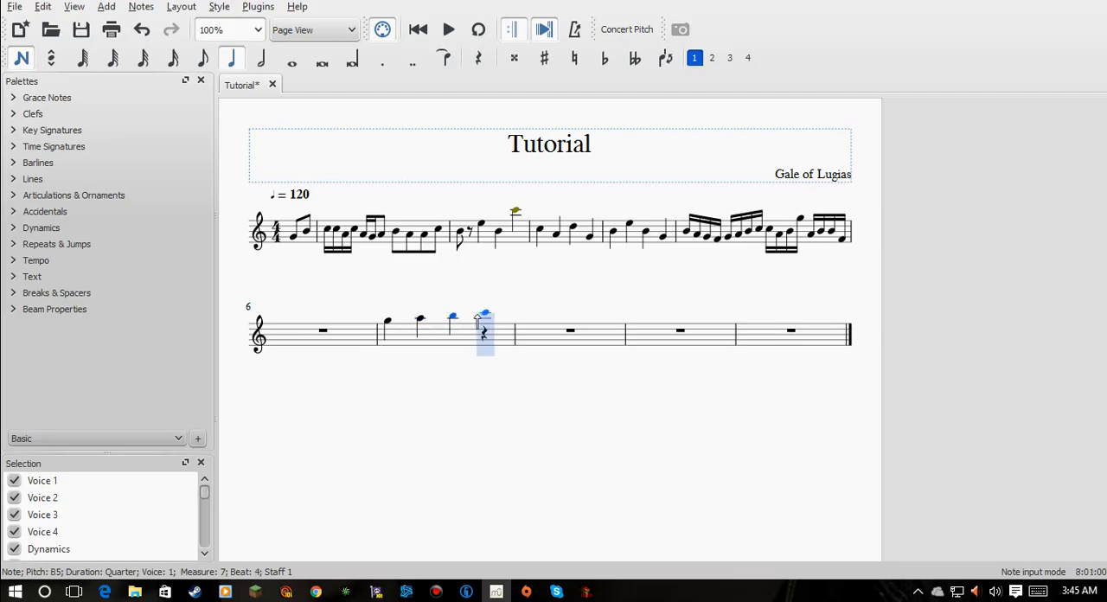
pyautogui.click(478, 316)
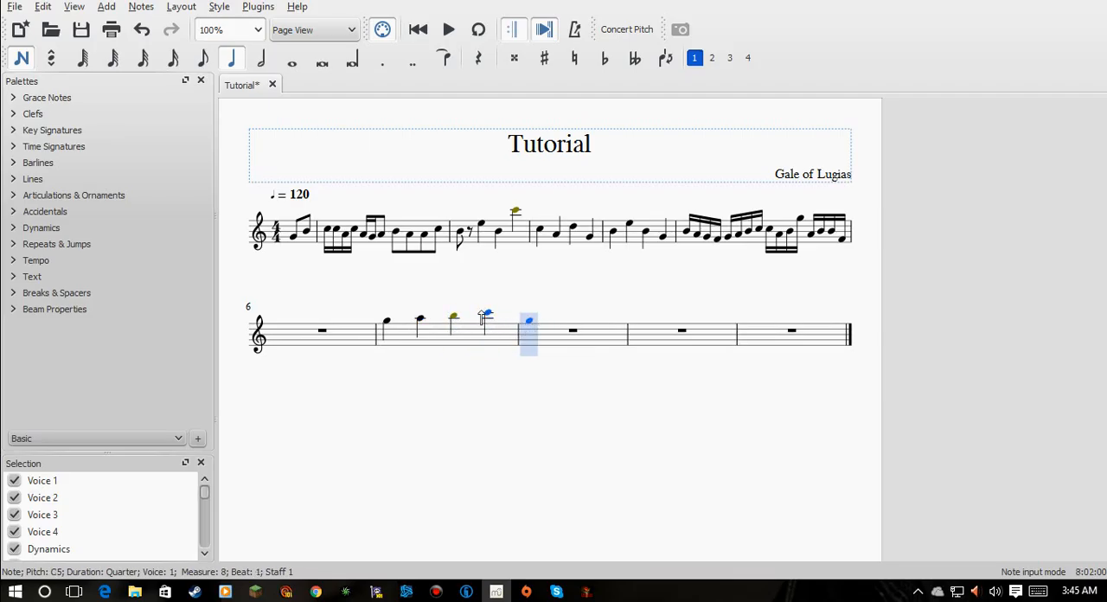
# - Fill the first two beats of the eighth full measure with descending sixteenth notes from high B: B, A, G, F, E, D, C and B
pyautogui.click(173, 60)
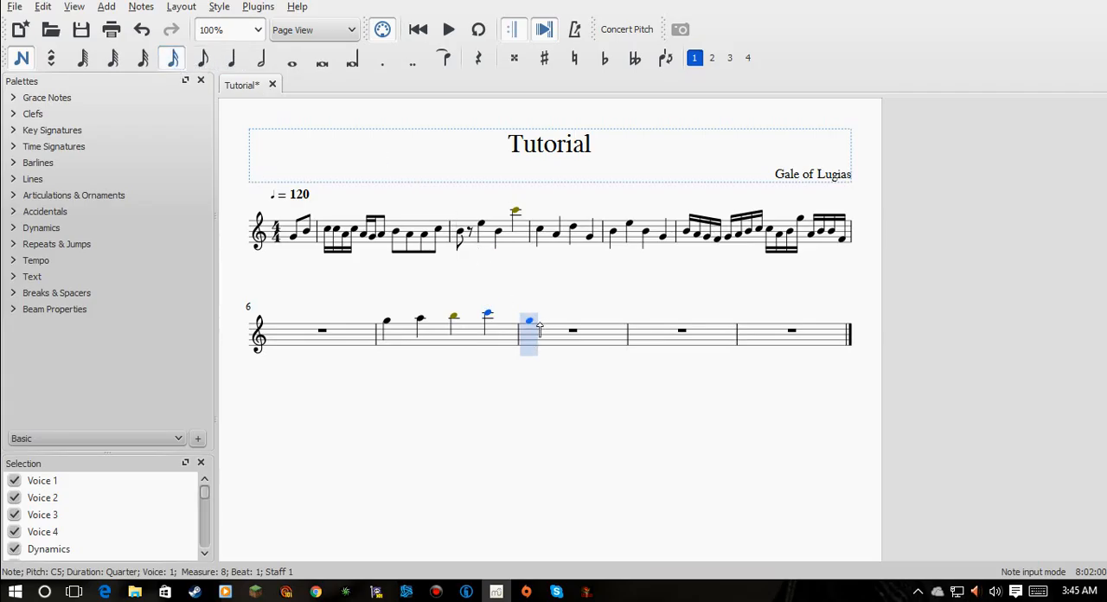
pyautogui.click(537, 318)
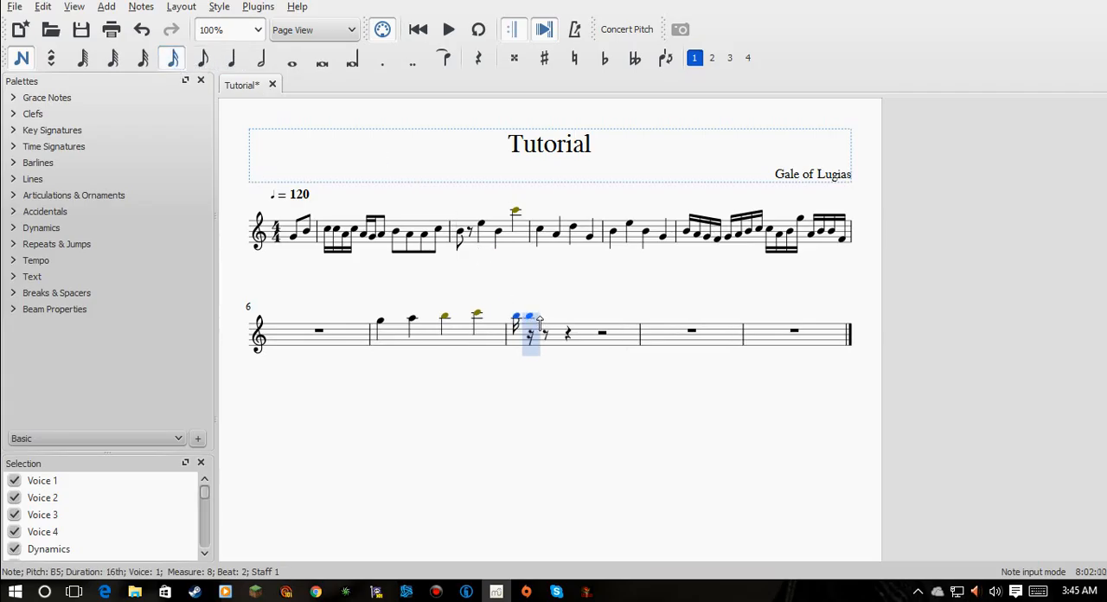
pyautogui.click(533, 322)
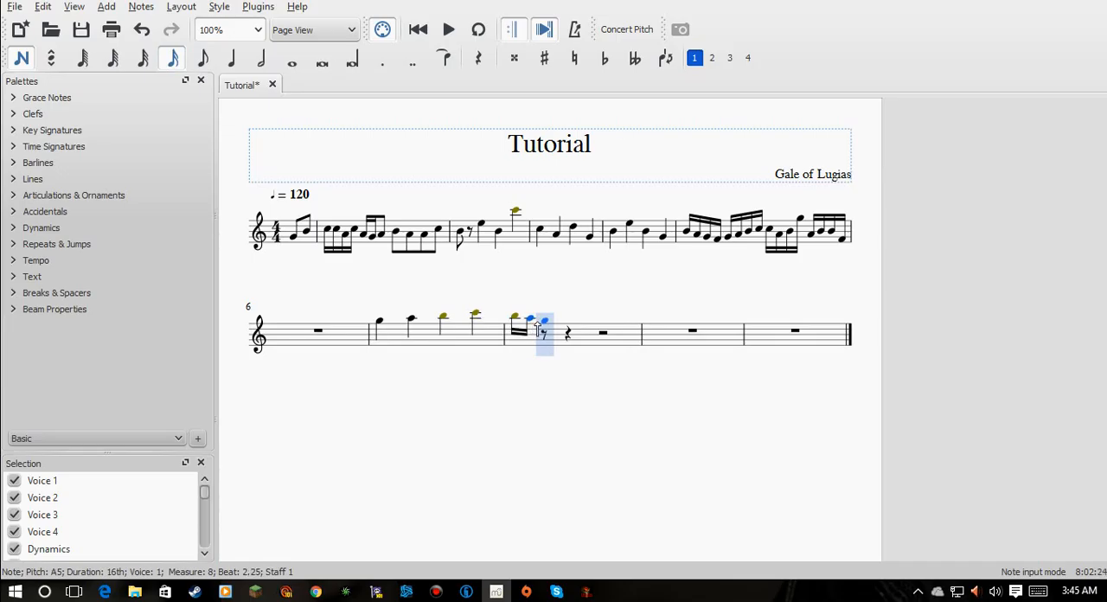
pyautogui.click(540, 326)
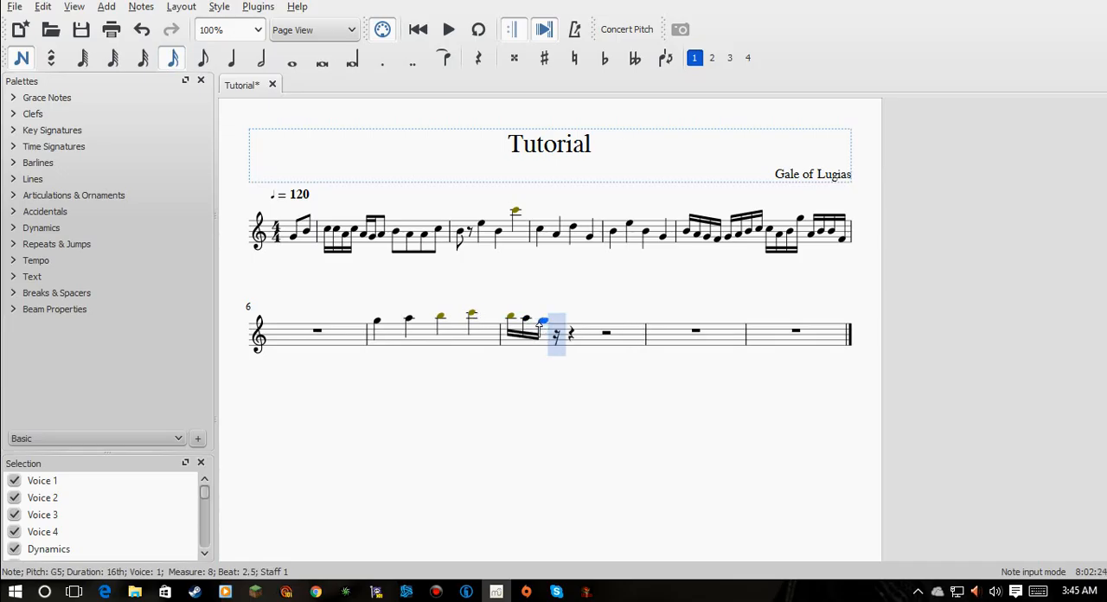
pyautogui.click(551, 325)
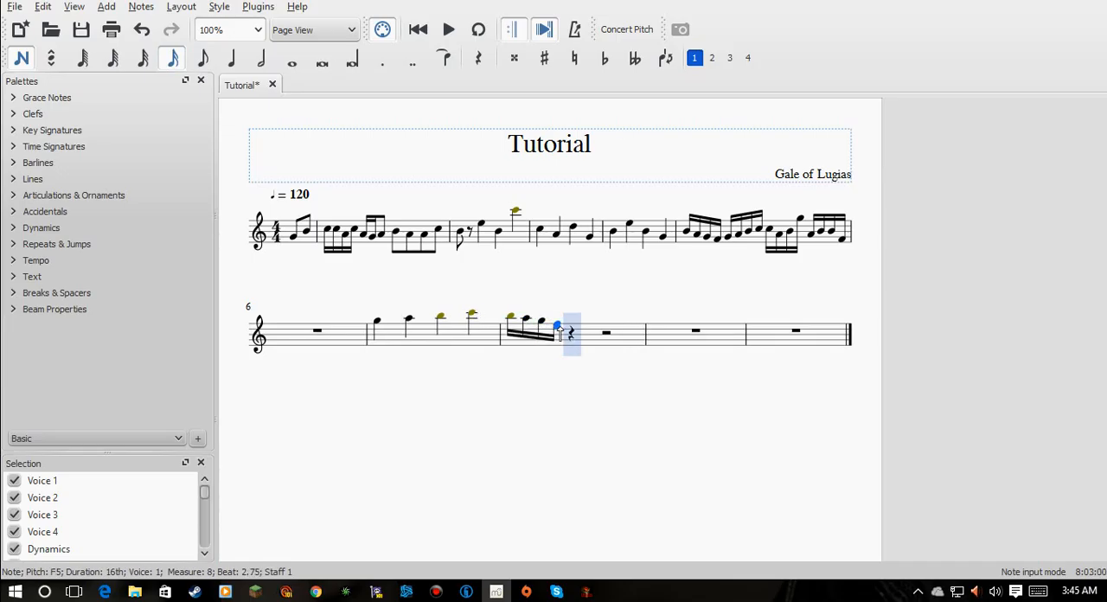
pyautogui.click(567, 328)
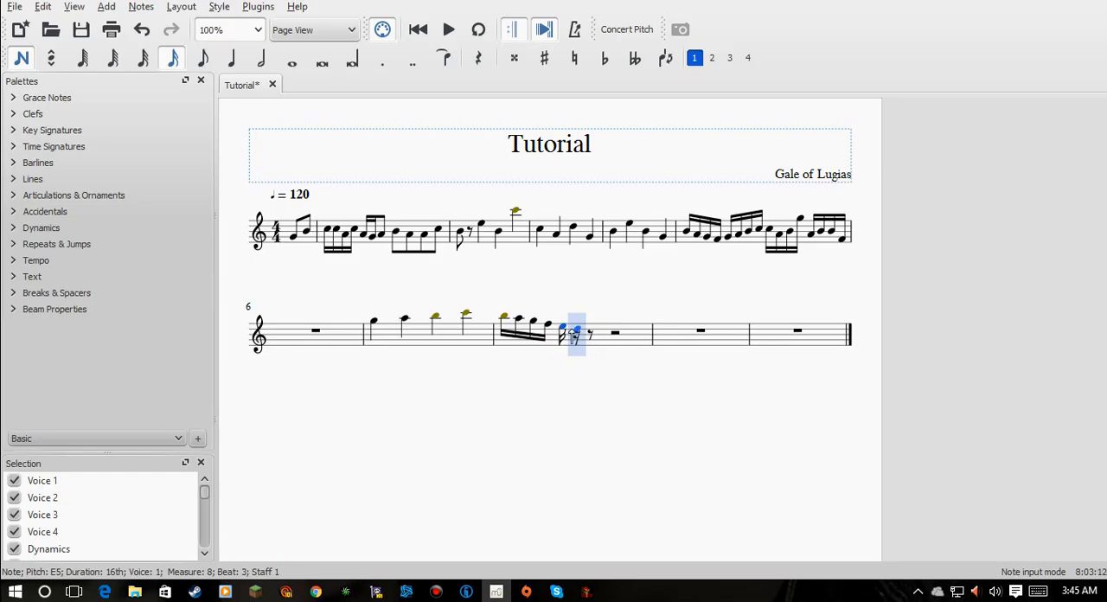
pyautogui.click(574, 334)
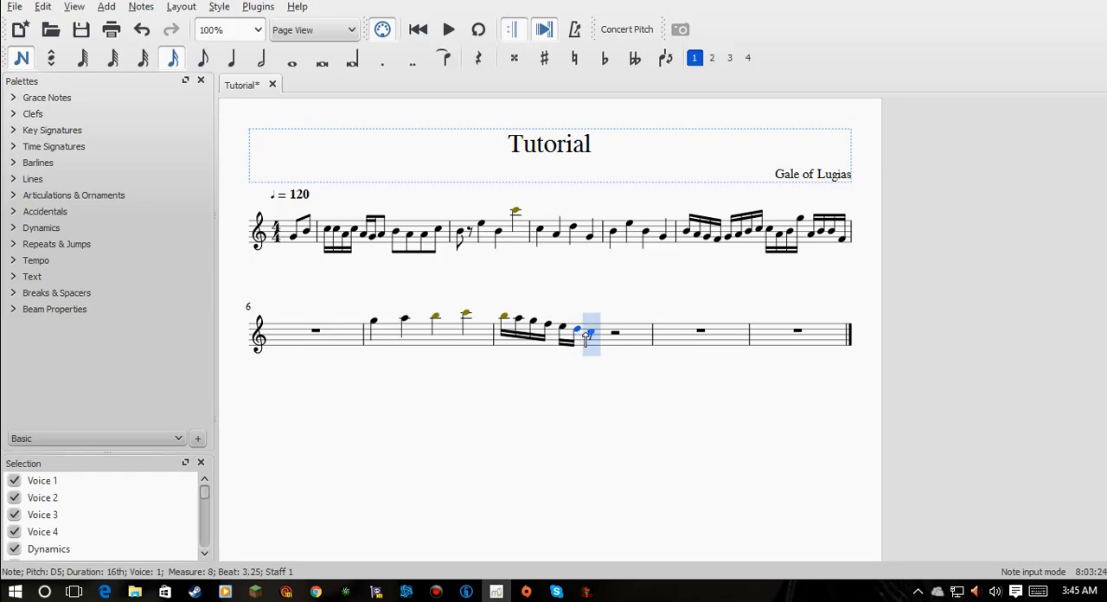
pyautogui.click(587, 340)
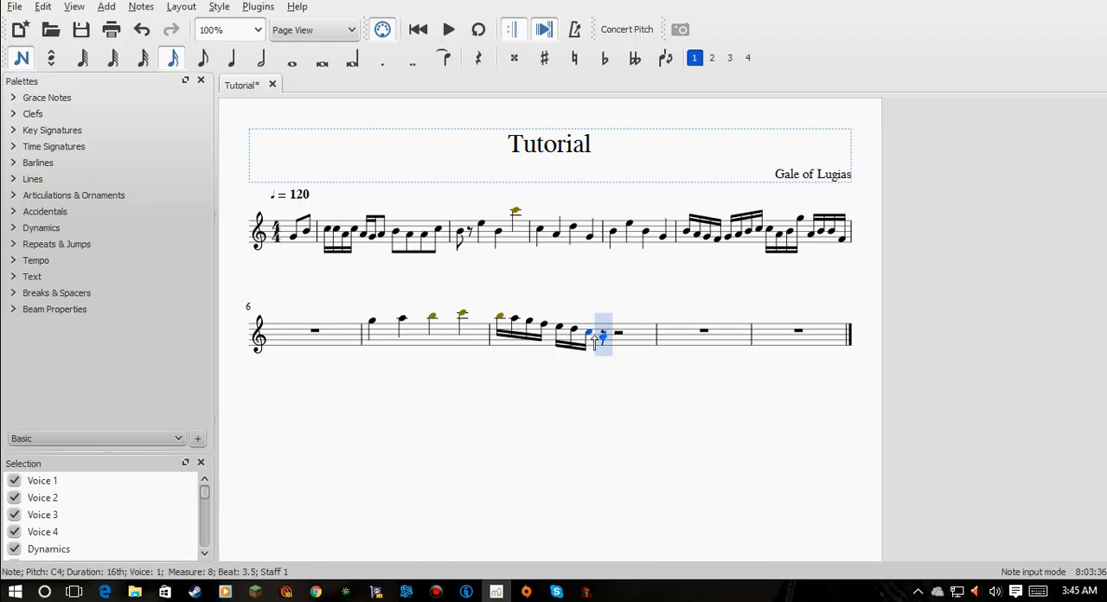
pyautogui.click(609, 339)
# - Continue the descending sixteenth notes with A, G, F, E, D, C, B and A, ending on low G at the start of the ninth full measure
pyautogui.click(613, 341)
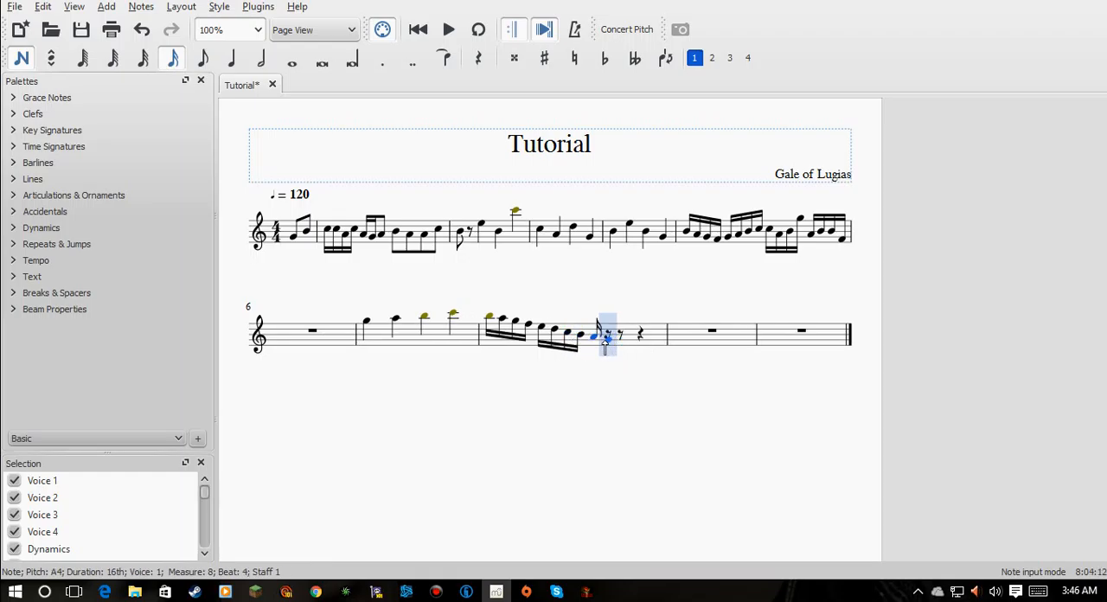
pyautogui.click(617, 345)
pyautogui.click(616, 346)
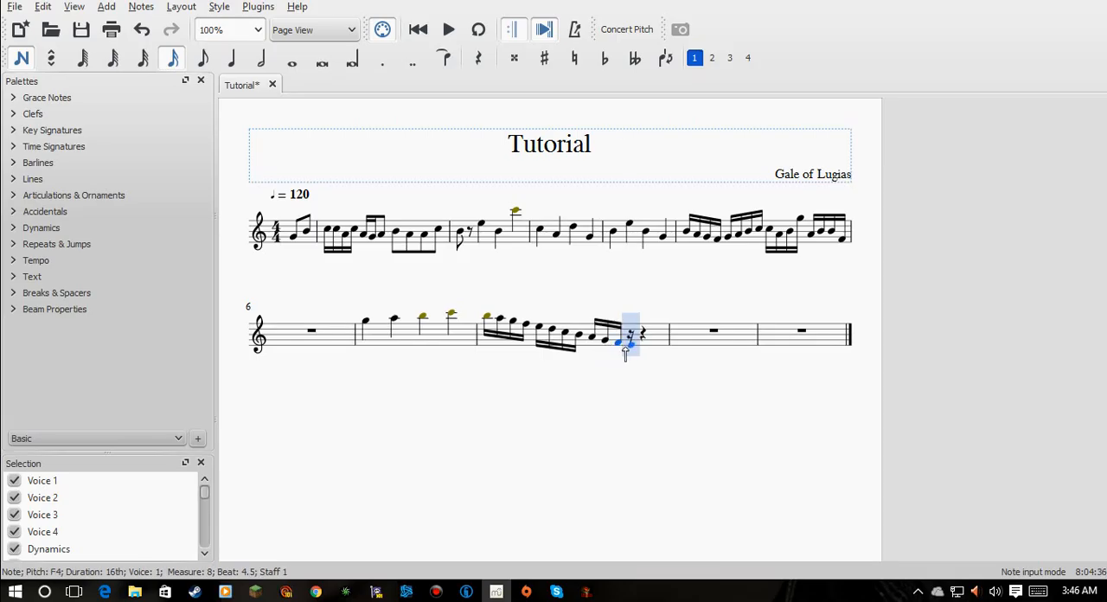
pyautogui.click(636, 348)
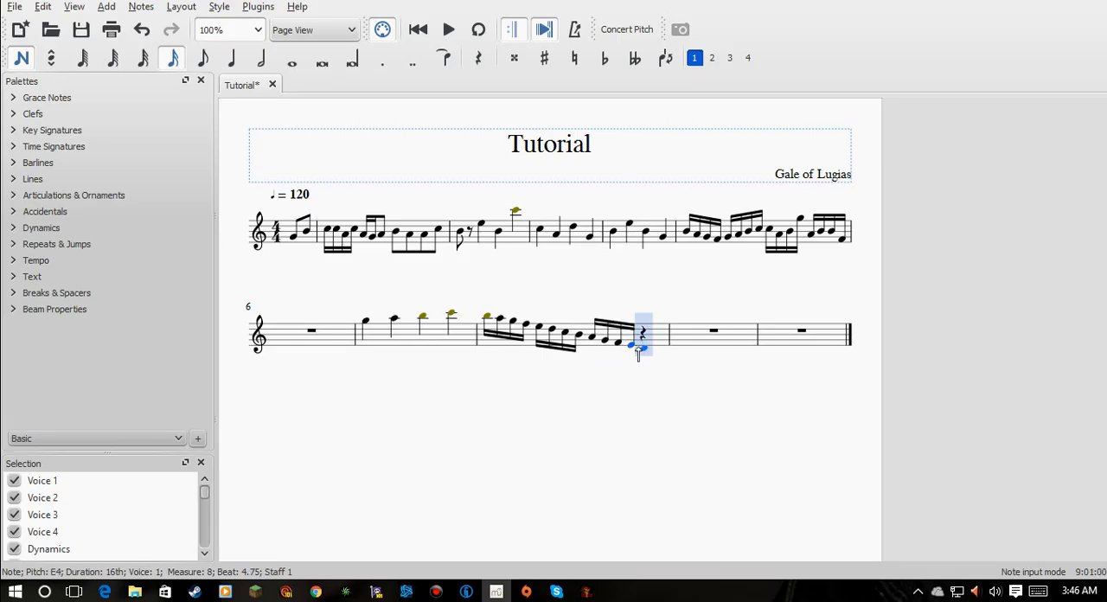
pyautogui.click(637, 350)
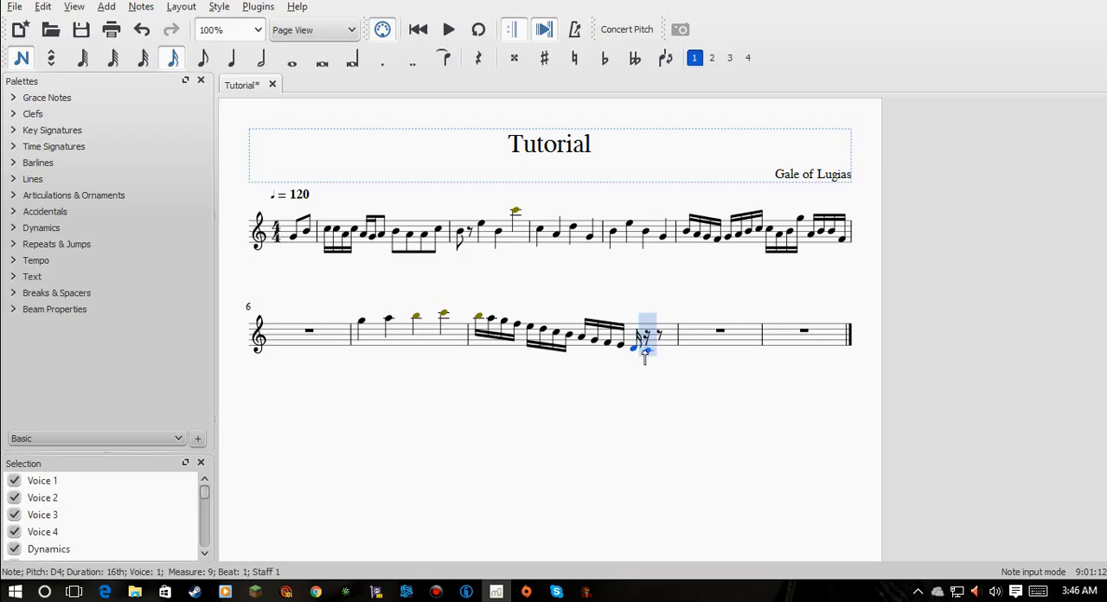
pyautogui.click(655, 354)
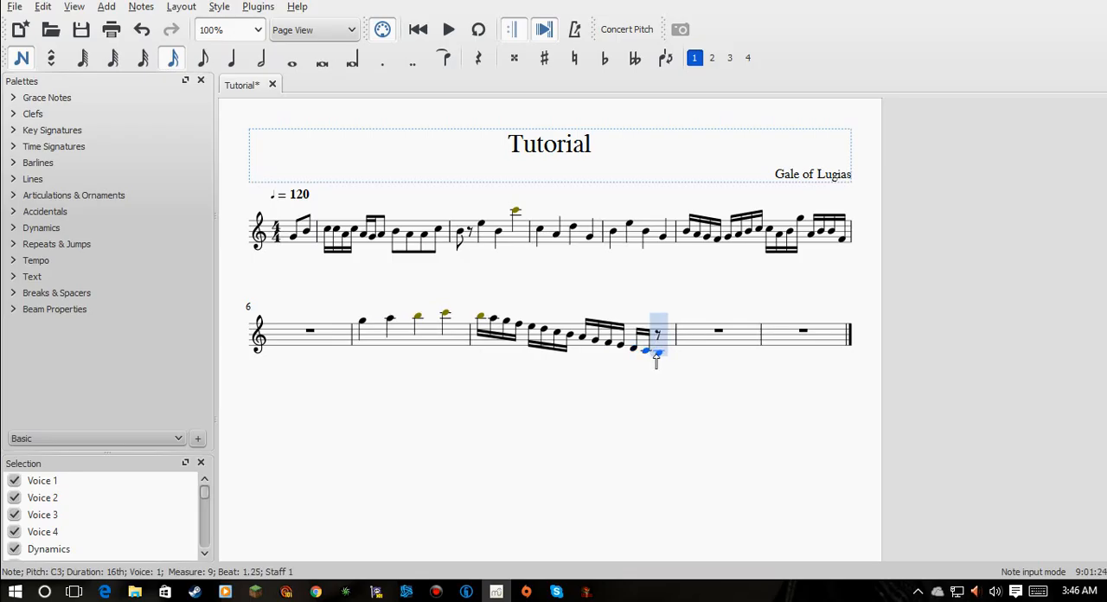
pyautogui.click(657, 357)
pyautogui.click(666, 360)
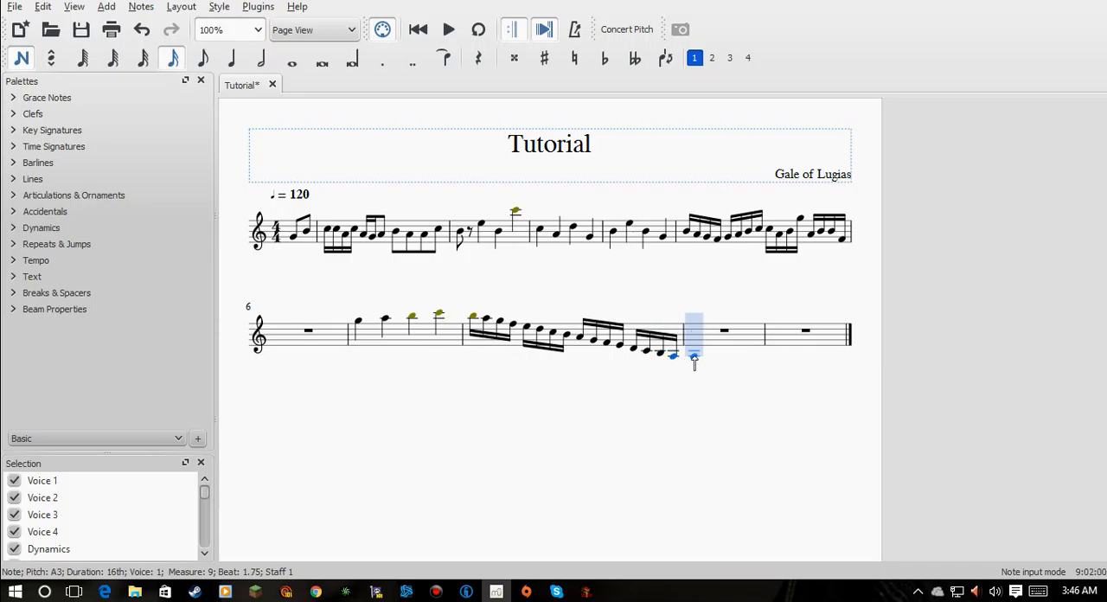
pyautogui.click(694, 360)
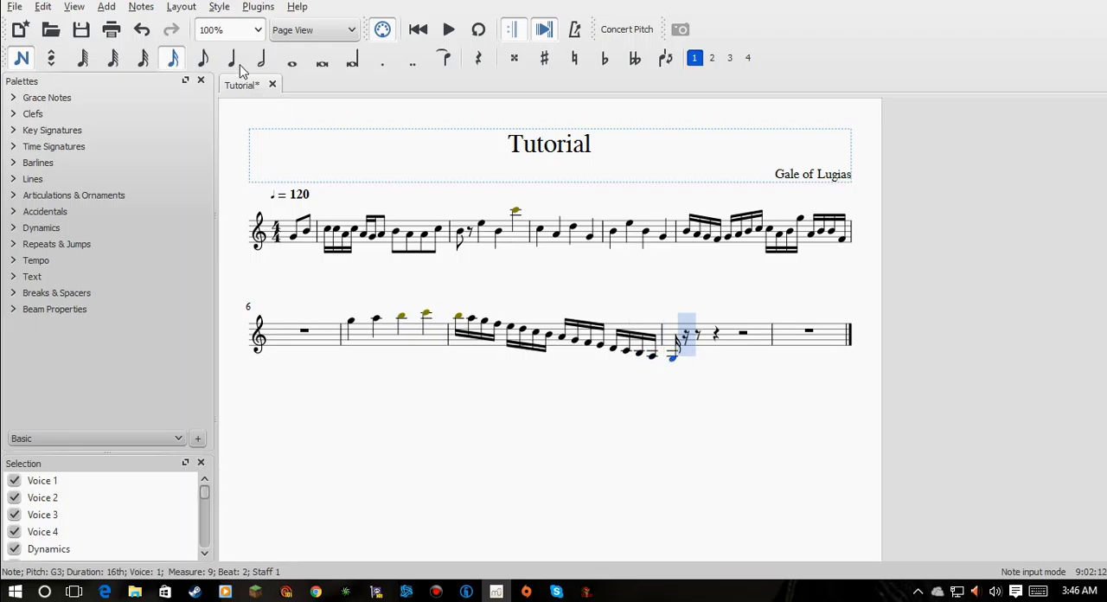
# - Add half notes F and C in the ninth full measure and high A in the last half of the tenth, and leave note input
pyautogui.press('6')
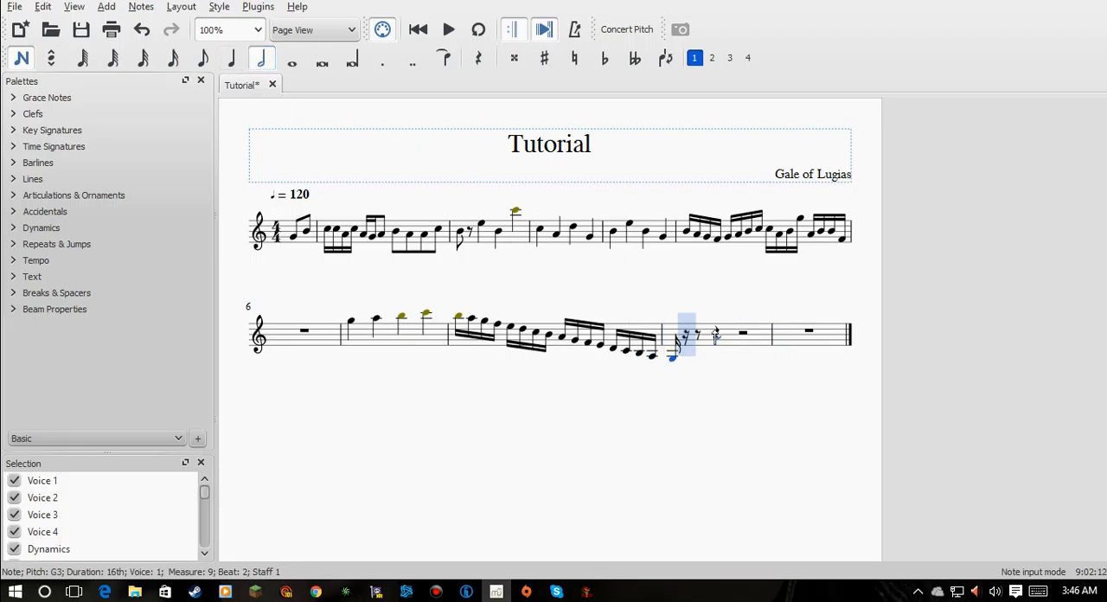
pyautogui.click(719, 324)
pyautogui.click(735, 333)
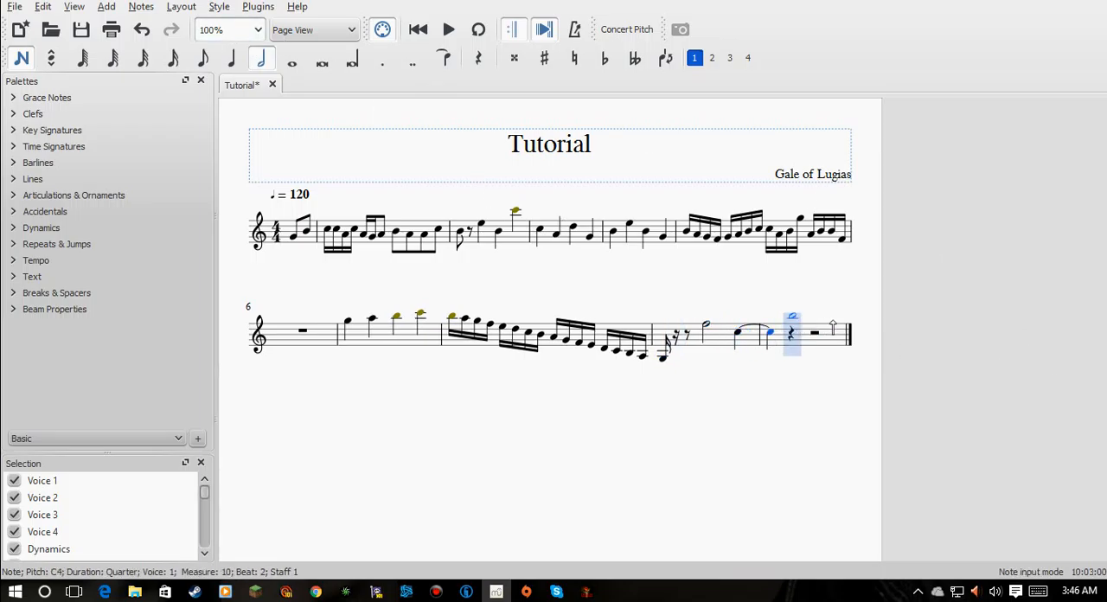
pyautogui.click(814, 319)
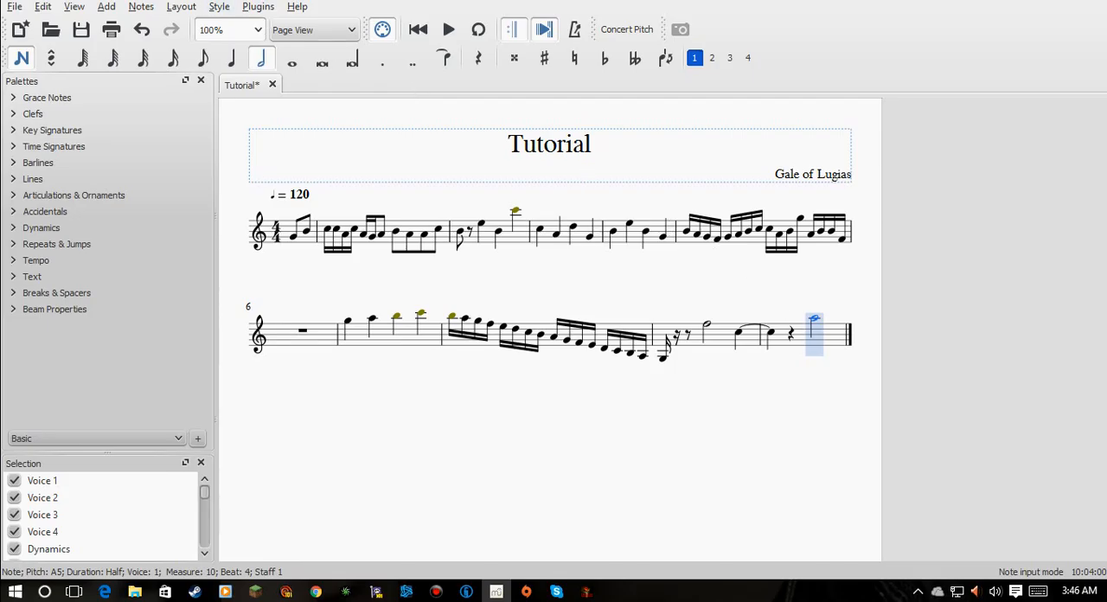
pyautogui.click(22, 58)
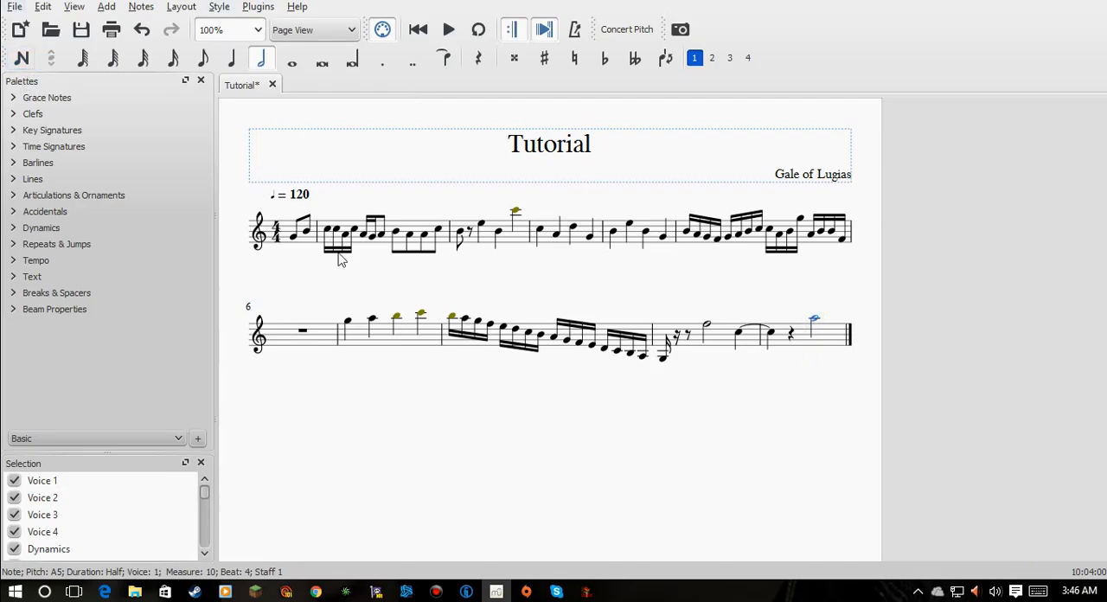
# - Play back the score from the first note of the pickup measure and stop playback
pyautogui.click(295, 235)
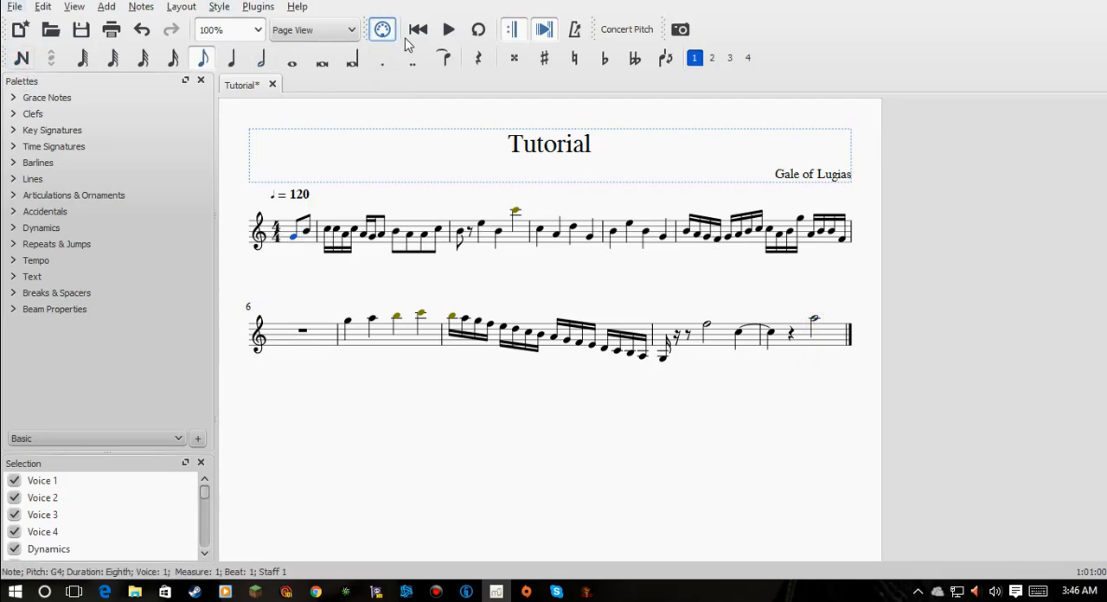
pyautogui.click(450, 32)
pyautogui.click(449, 31)
# - Add a forte (f) dynamic to the first note of the fifth full measure and a piano (p) dynamic to the first note of the seventh
pyautogui.click(40, 227)
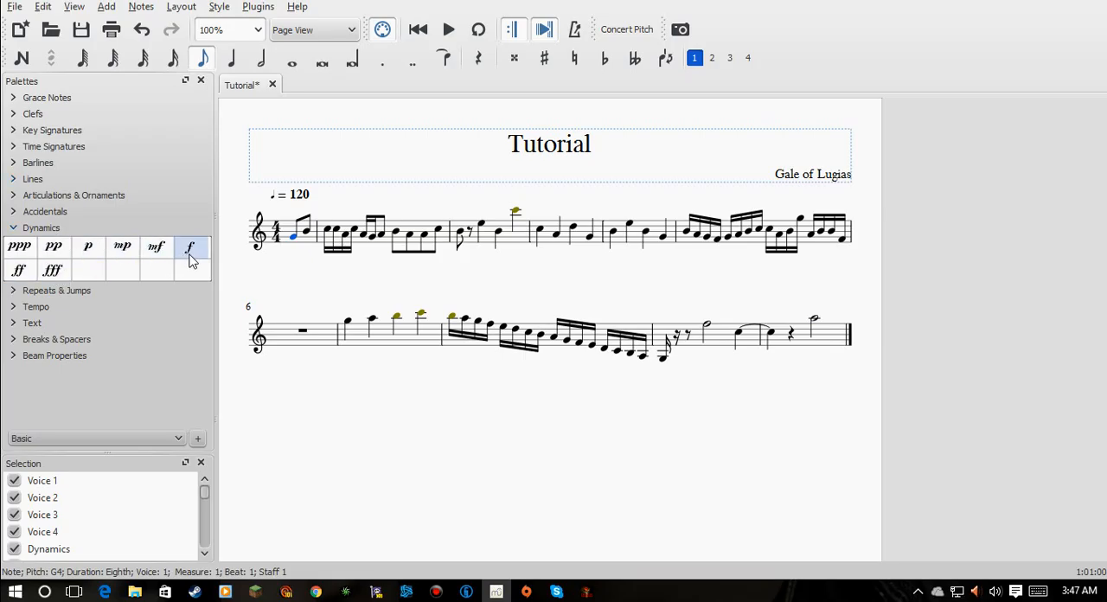
pyautogui.moveTo(190, 257); pyautogui.dragTo(680, 269)
pyautogui.moveTo(86, 251); pyautogui.dragTo(346, 365)
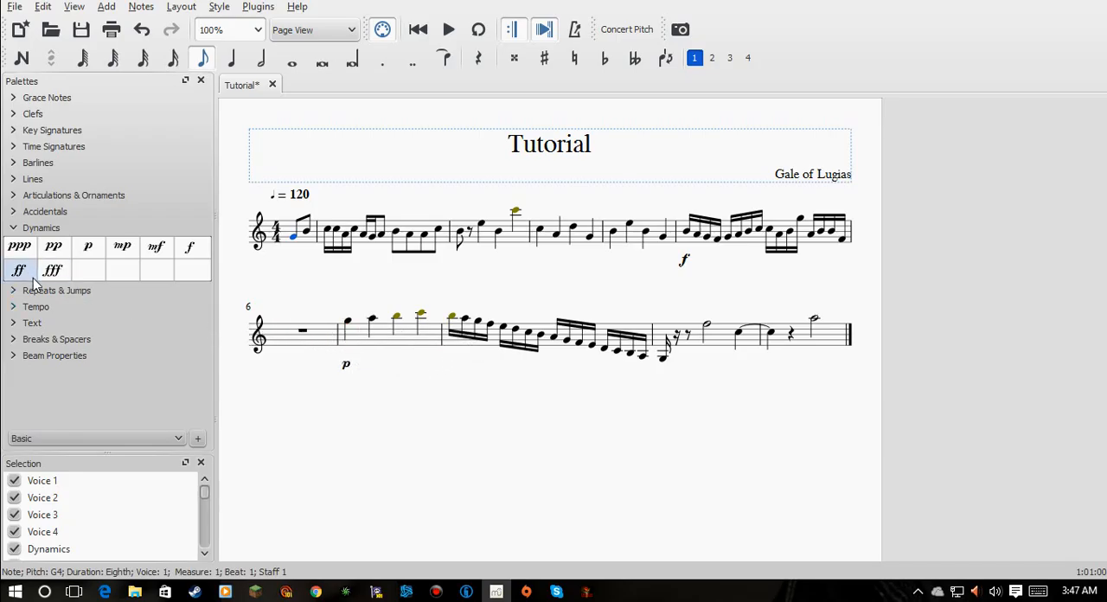
# - Add a slur over the descending sixteenth-note run from high B in the eighth full measure to low G in the ninth
pyautogui.click(50, 180)
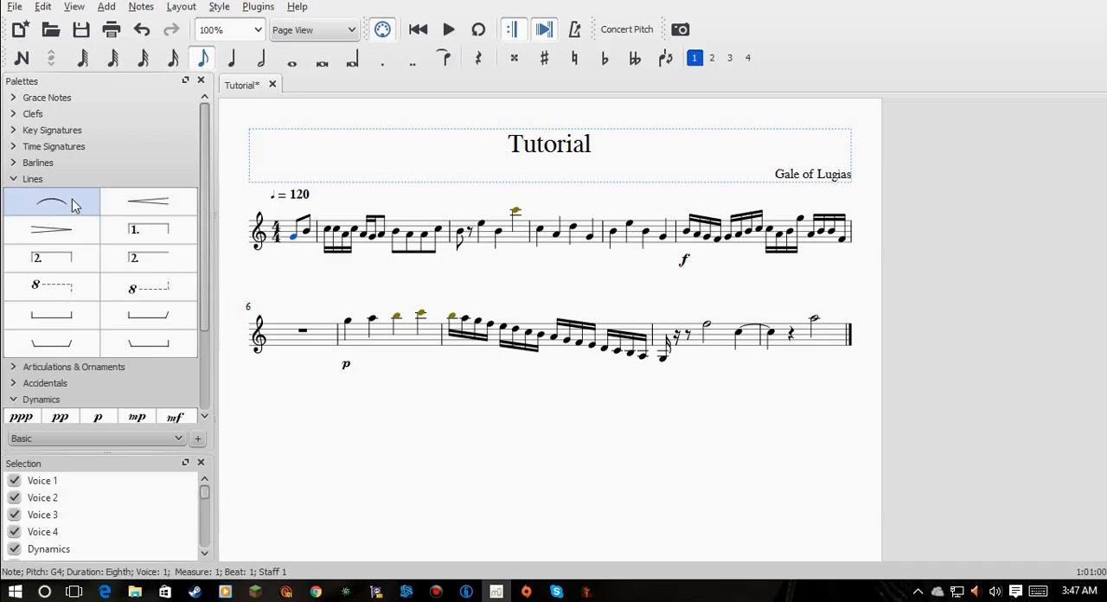
pyautogui.moveTo(74, 205); pyautogui.dragTo(666, 344)
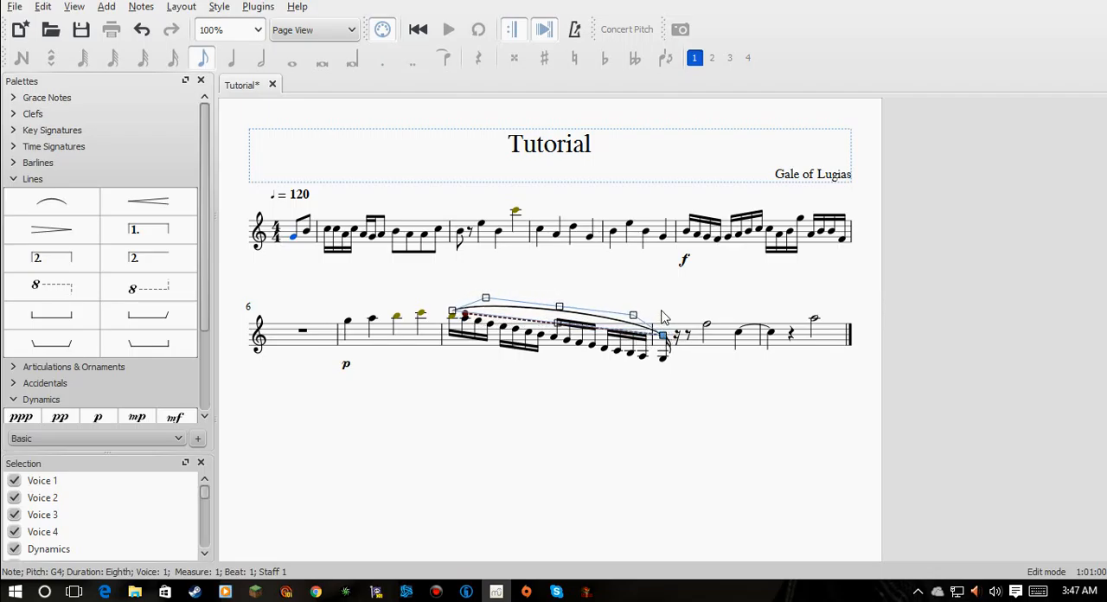
# - Finish editing the slur and add a crescendo hairpin under the sixteenth-note run in the eighth full measure
pyautogui.press('Escape')
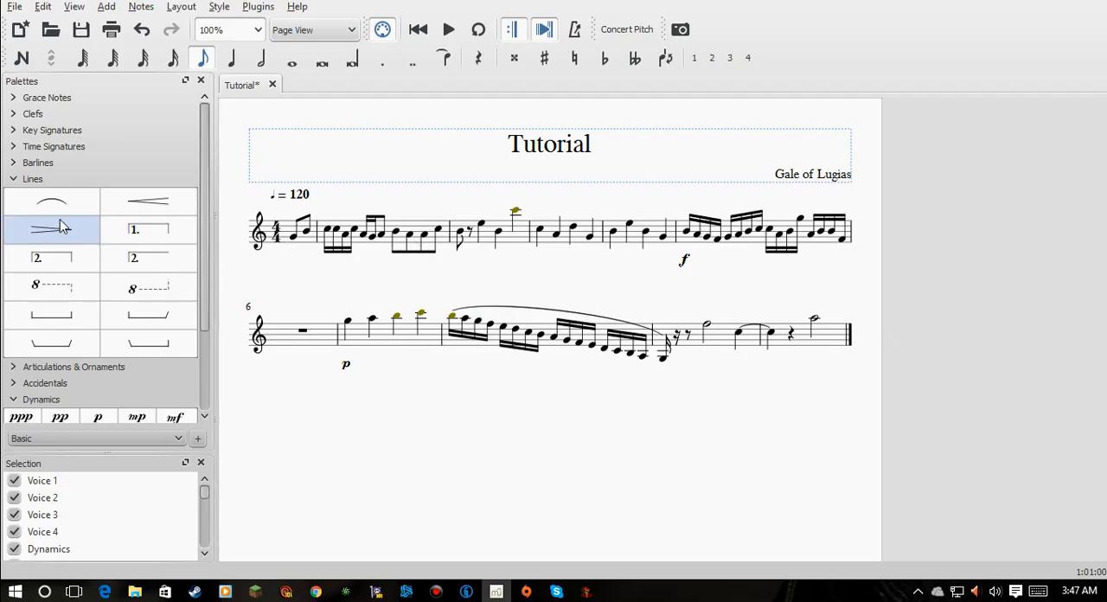
pyautogui.moveTo(170, 219); pyautogui.dragTo(456, 367)
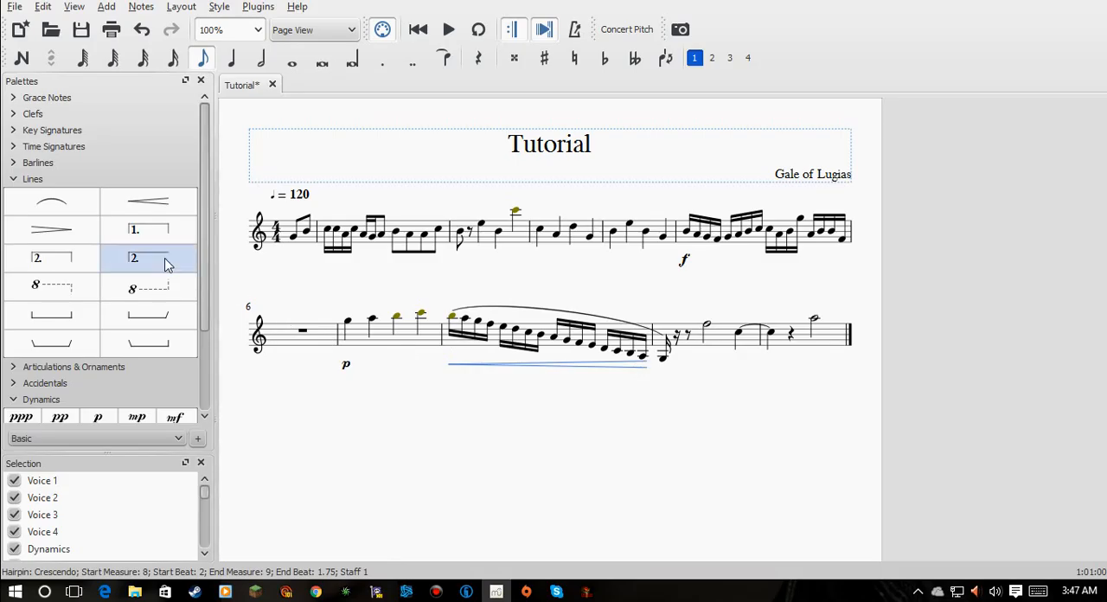
# - Play back the score from the first note of the pickup measure and stop playback at the end
pyautogui.click(300, 242)
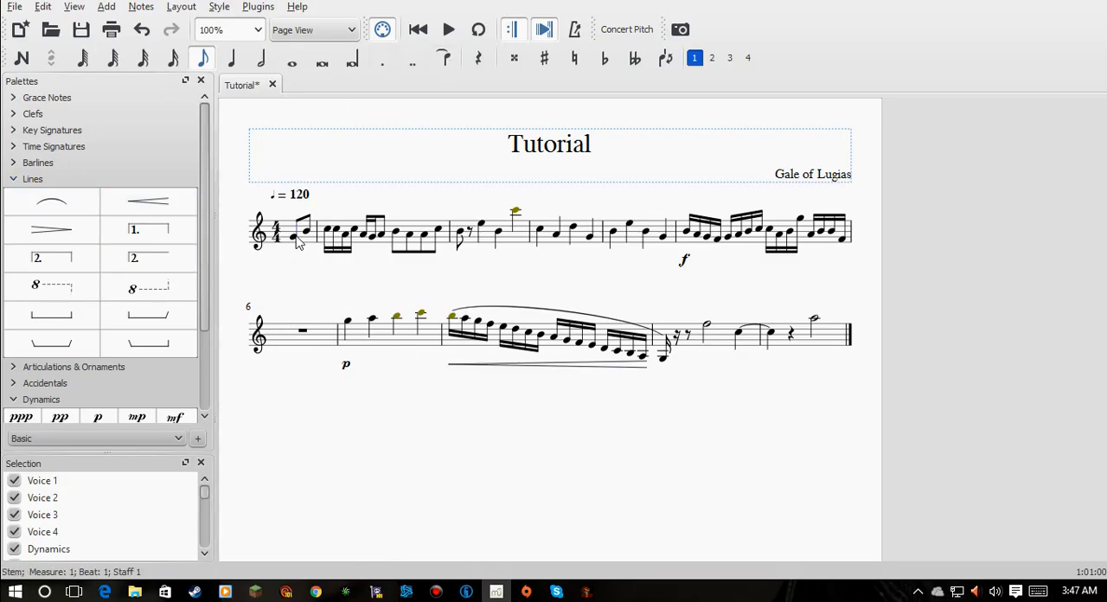
pyautogui.click(296, 237)
pyautogui.click(449, 30)
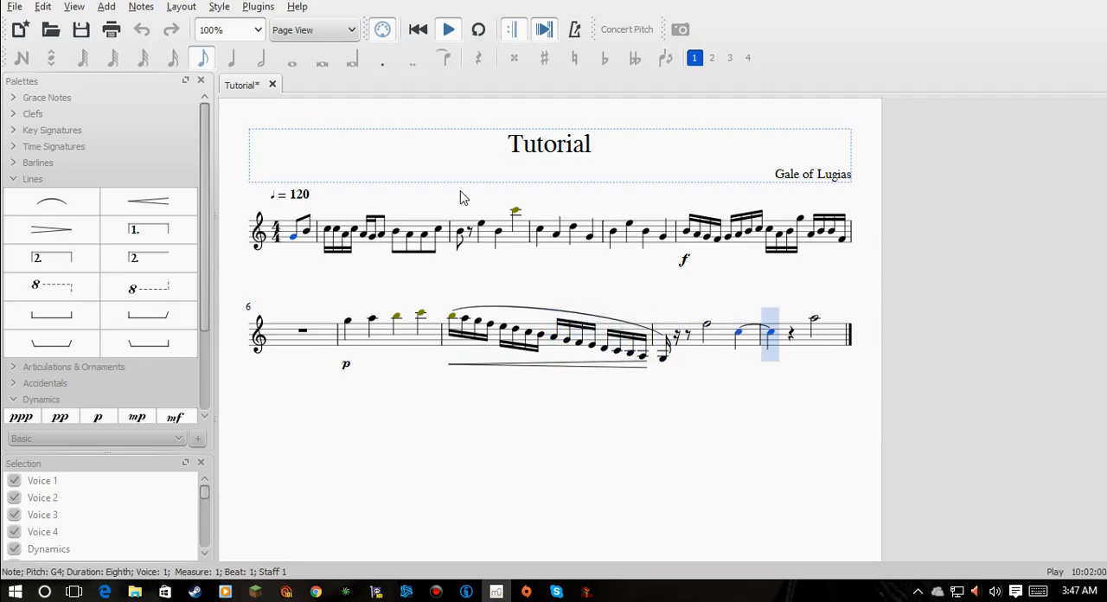
pyautogui.click(448, 29)
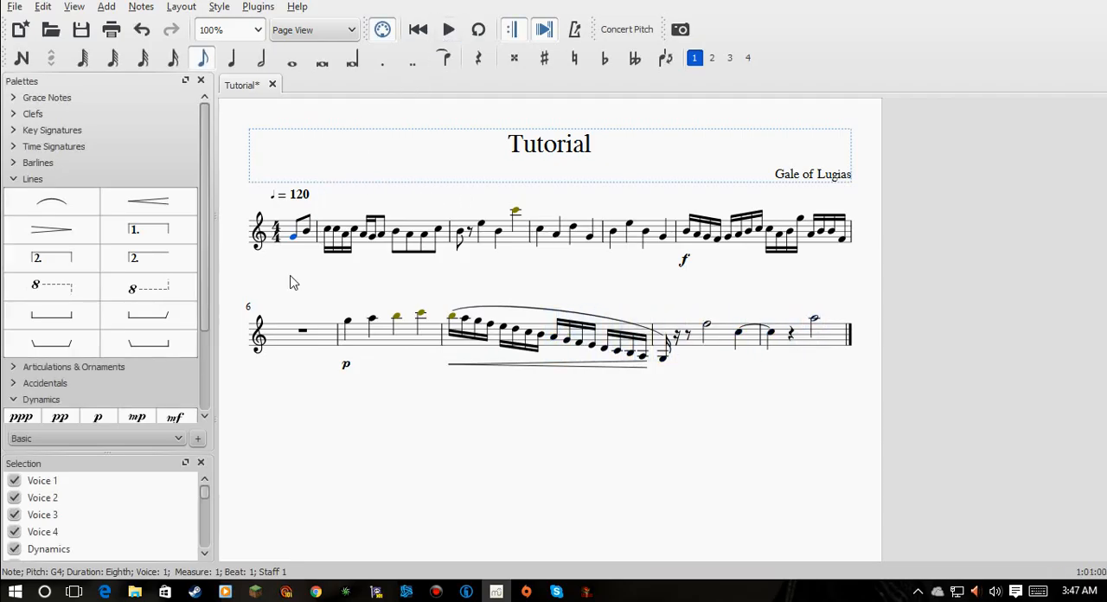
# - Add a fortississimo (fff) dynamic to the low G that starts the ninth full measure
pyautogui.scroll(-2, 70, 380)
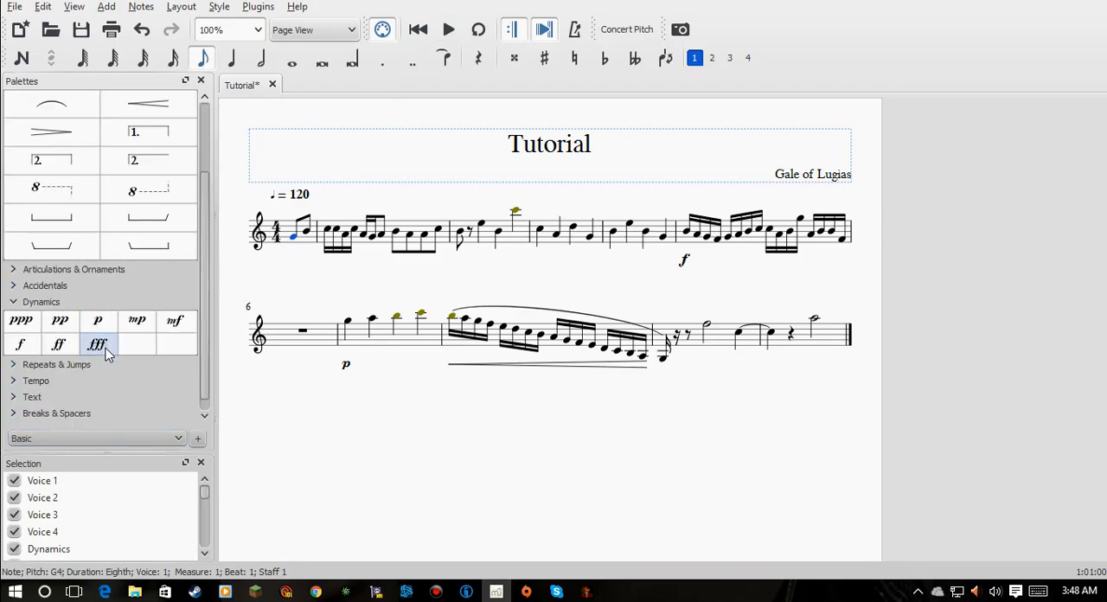
pyautogui.moveTo(108, 355); pyautogui.dragTo(664, 367)
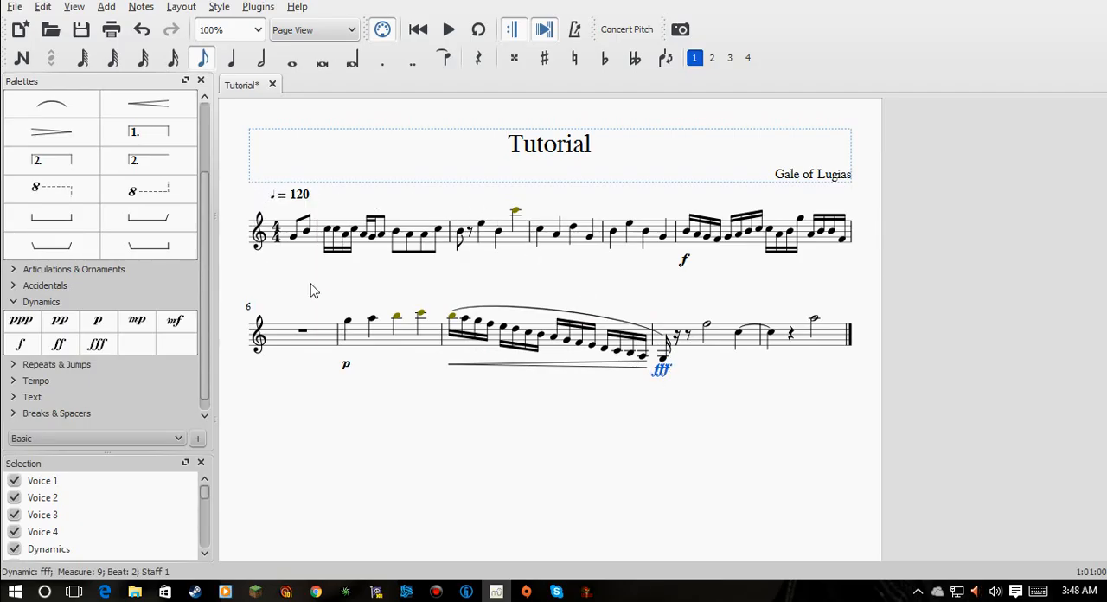
# - Add a trill to the final high A half note in the tenth full measure
pyautogui.scroll(2, 126, 356)
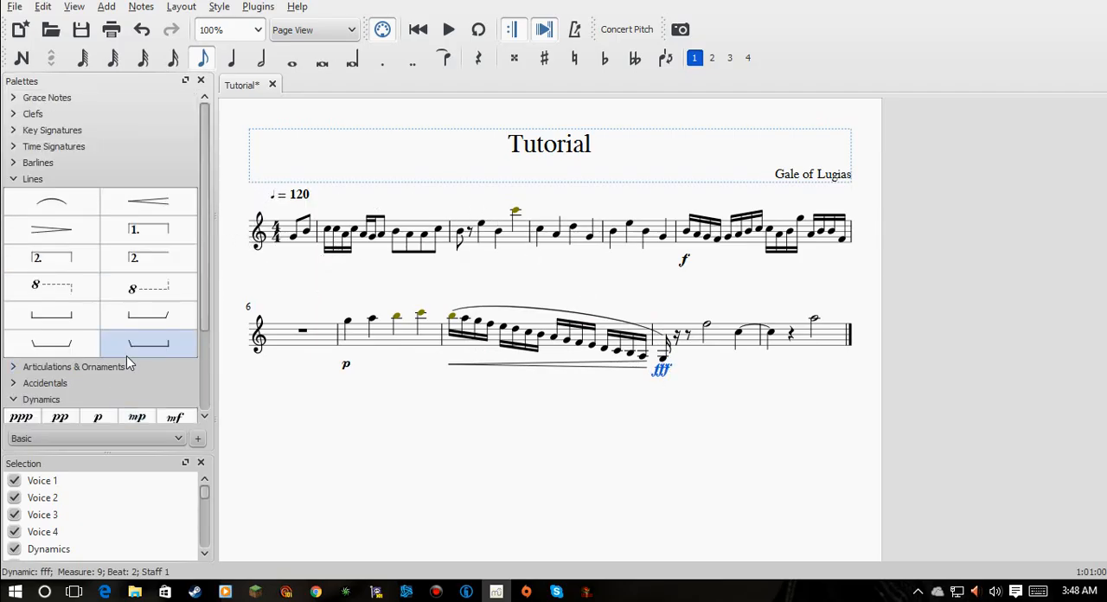
pyautogui.scroll(-1, 125, 320)
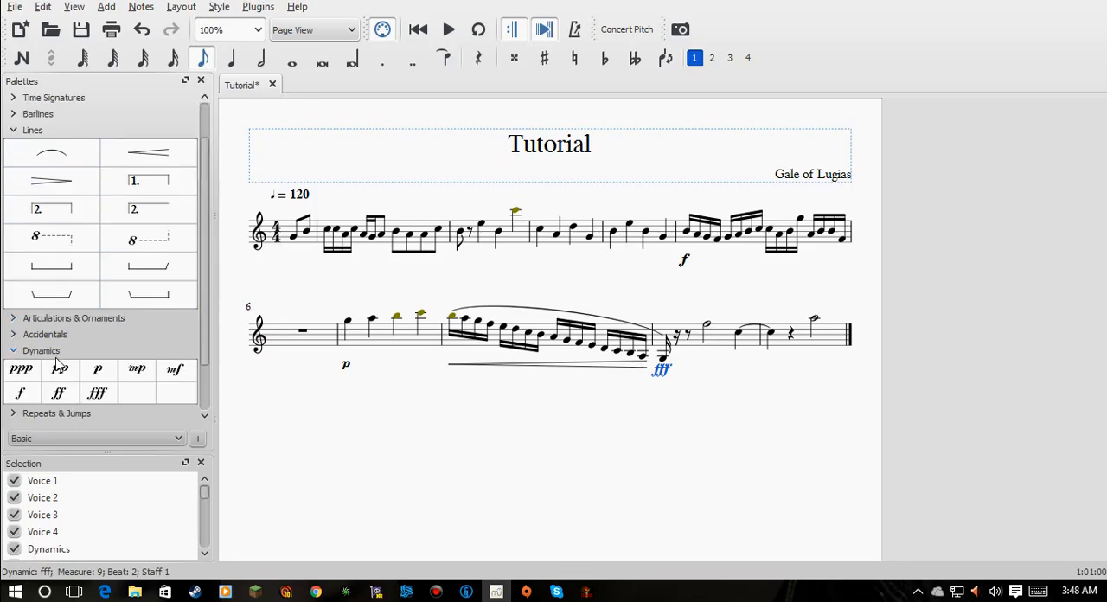
pyautogui.click(88, 319)
pyautogui.scroll(-1, 116, 318)
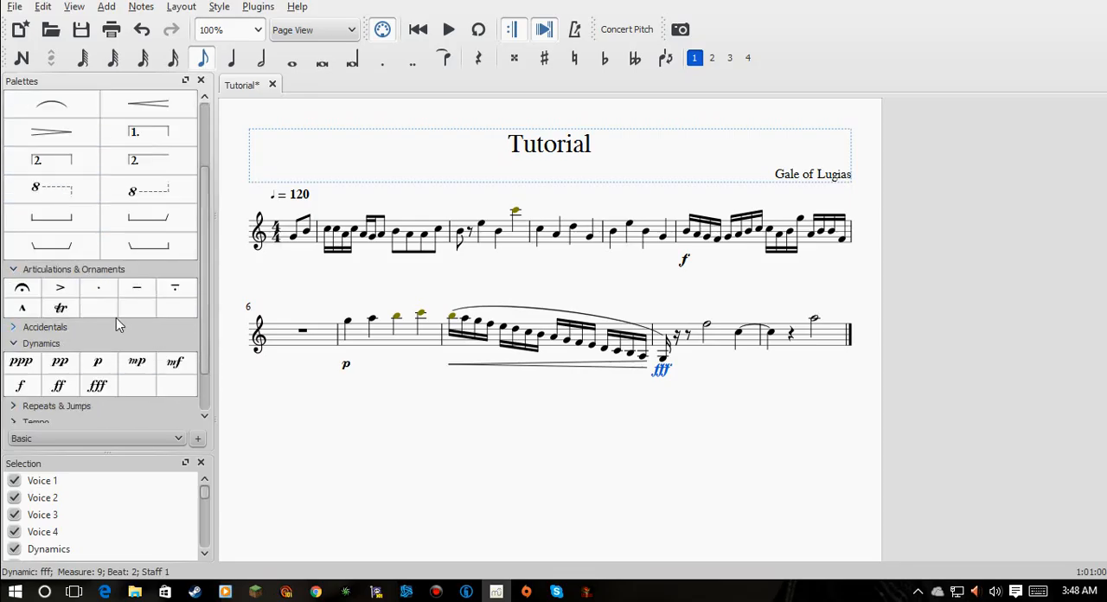
pyautogui.moveTo(61, 308); pyautogui.dragTo(705, 324)
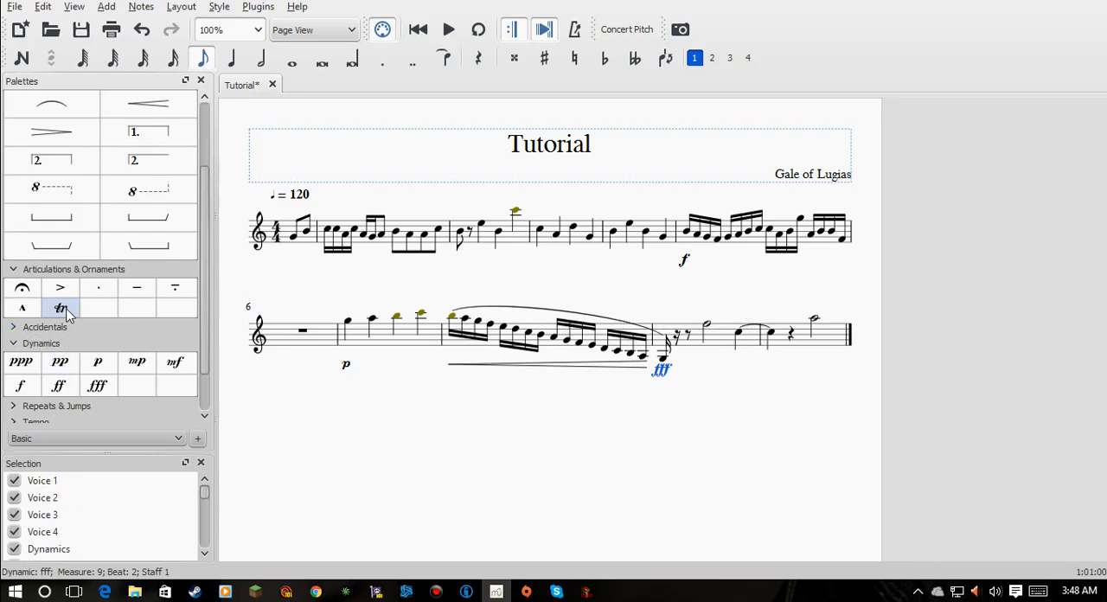
pyautogui.moveTo(60, 308); pyautogui.dragTo(816, 325)
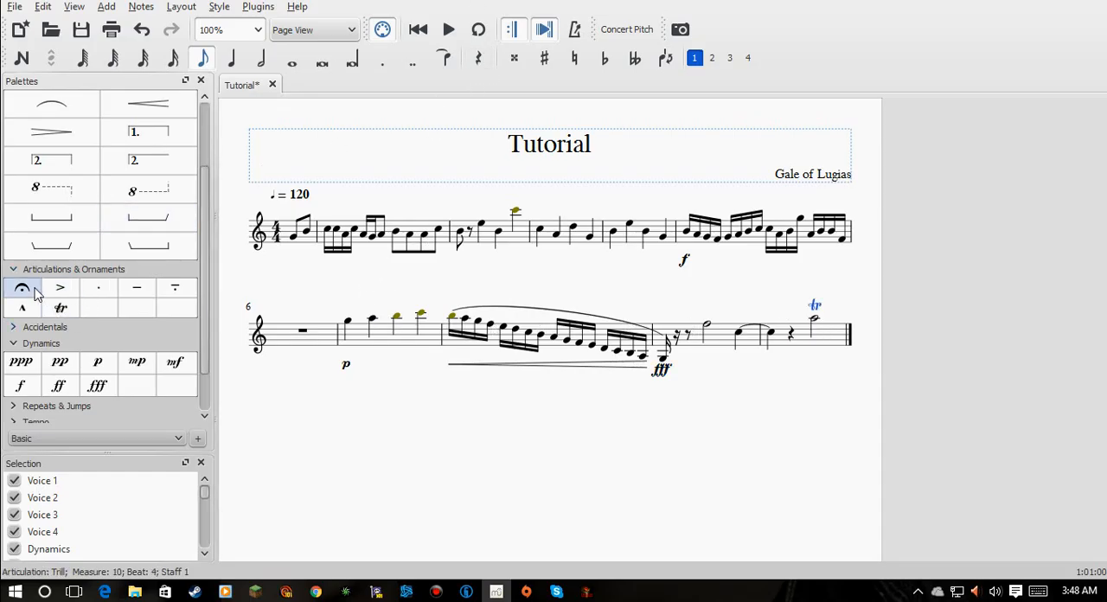
# - Add a fermata to the high C that ends the seventh full measure
pyautogui.moveTo(26, 293); pyautogui.dragTo(847, 221)
pyautogui.moveTo(578, 318); pyautogui.dragTo(418, 307)
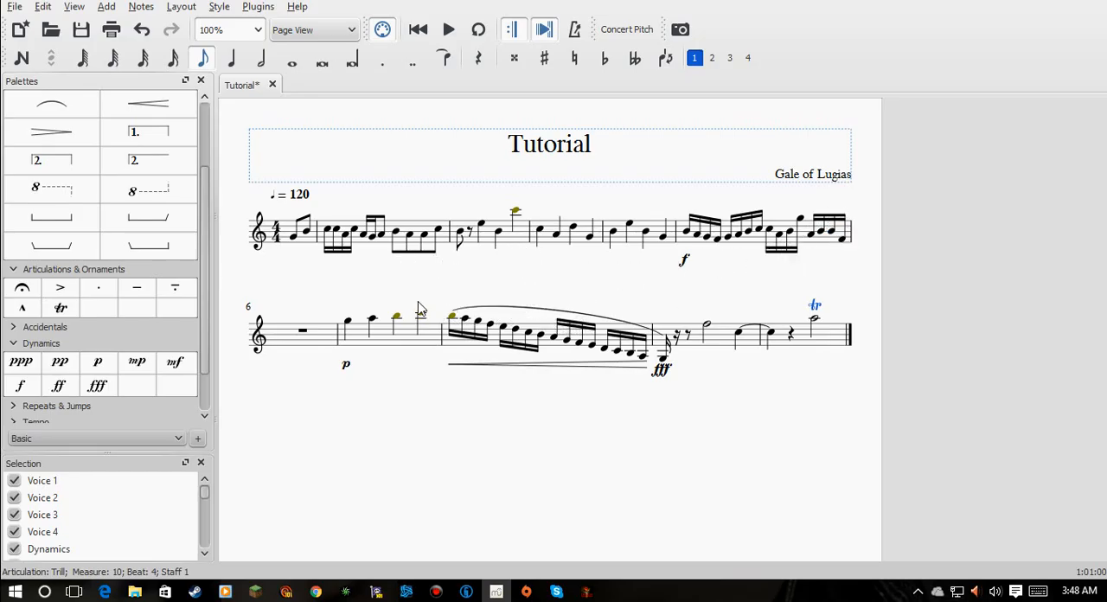
pyautogui.moveTo(21, 287); pyautogui.dragTo(421, 318)
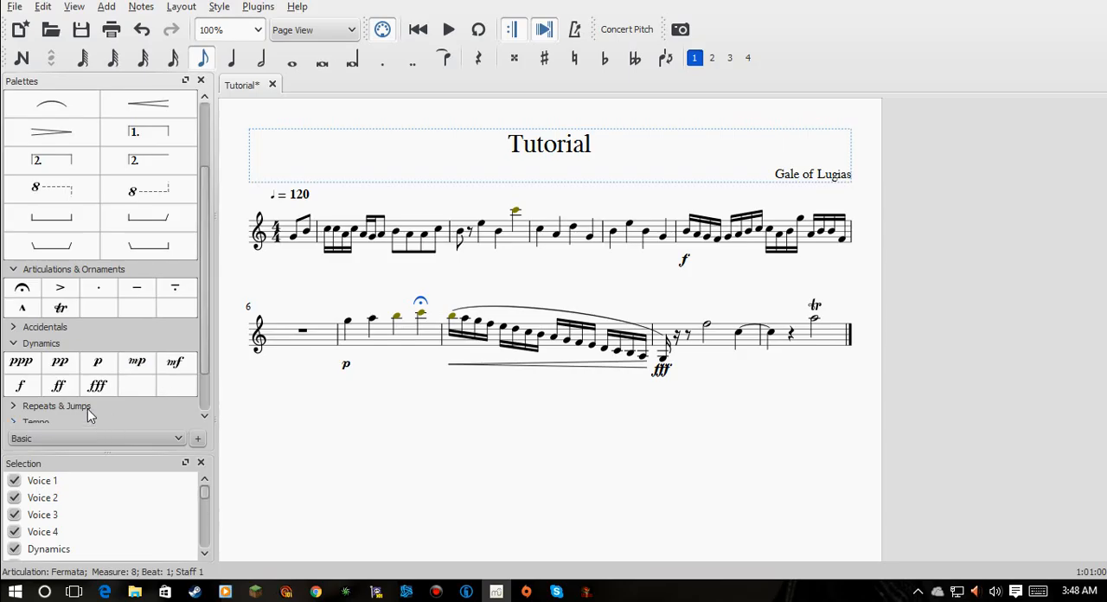
# - Add staccato dots to both pickup notes and a portato mark to the first note of the first full measure
pyautogui.moveTo(99, 288); pyautogui.dragTo(296, 247)
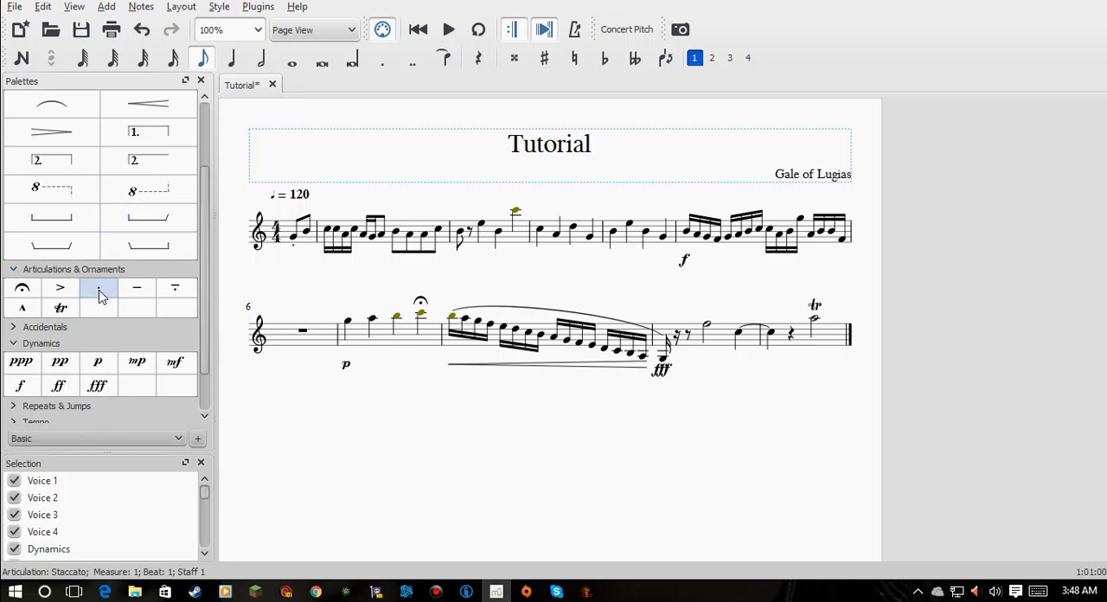
pyautogui.moveTo(99, 294); pyautogui.dragTo(305, 242)
pyautogui.moveTo(180, 286); pyautogui.dragTo(331, 233)
pyautogui.moveTo(331, 233); pyautogui.dragTo(330, 234)
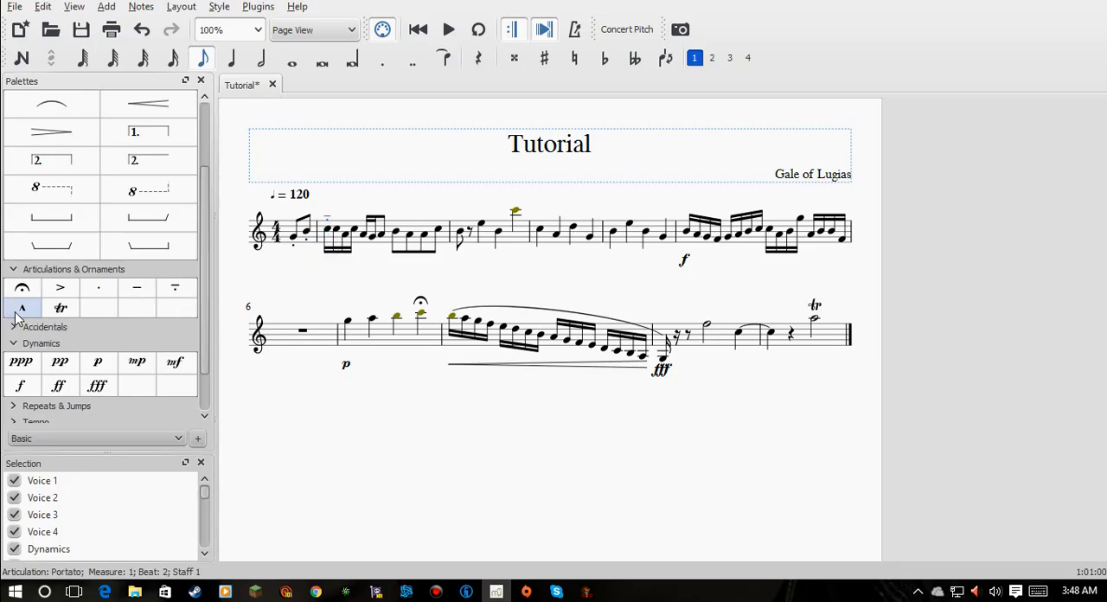
# - Add a marcato to the high C ending the second full measure and accents to all four notes of the third
pyautogui.moveTo(22, 312); pyautogui.dragTo(516, 217)
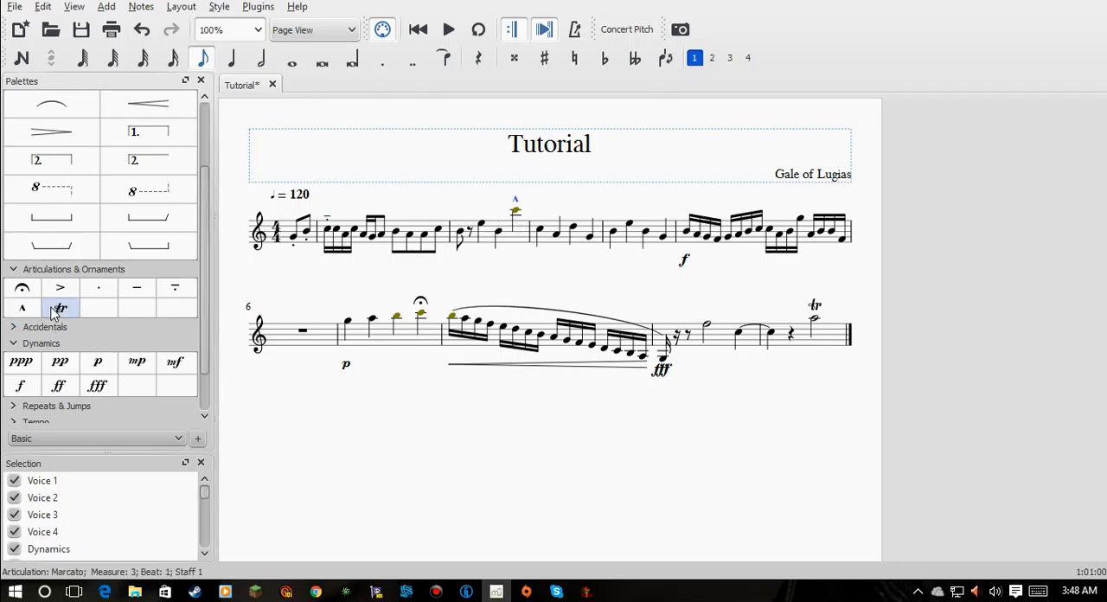
pyautogui.moveTo(73, 290); pyautogui.dragTo(535, 253)
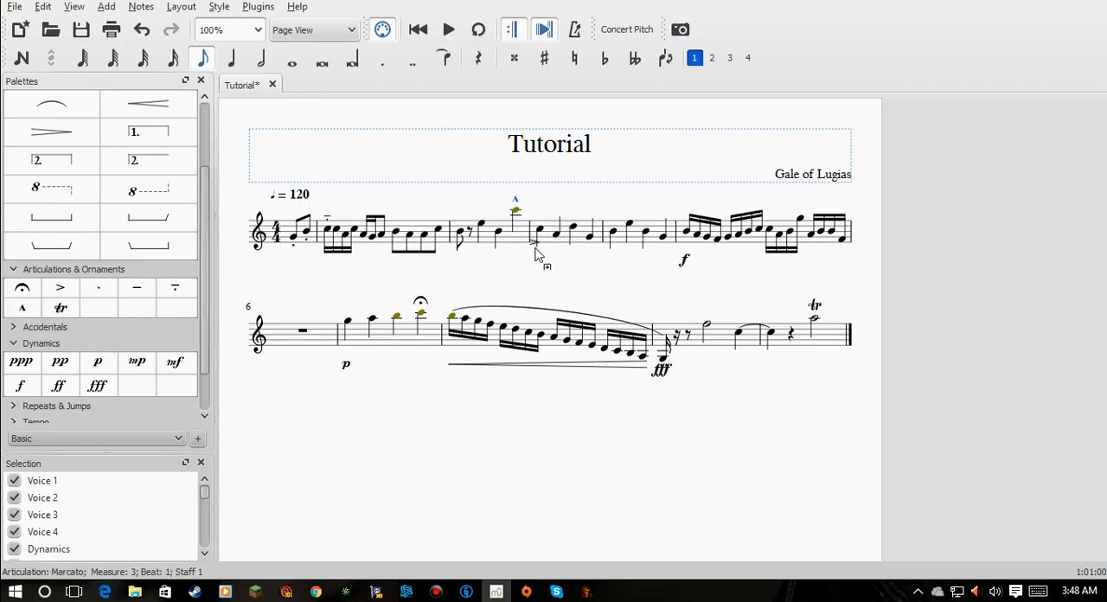
pyautogui.moveTo(59, 287); pyautogui.dragTo(538, 235)
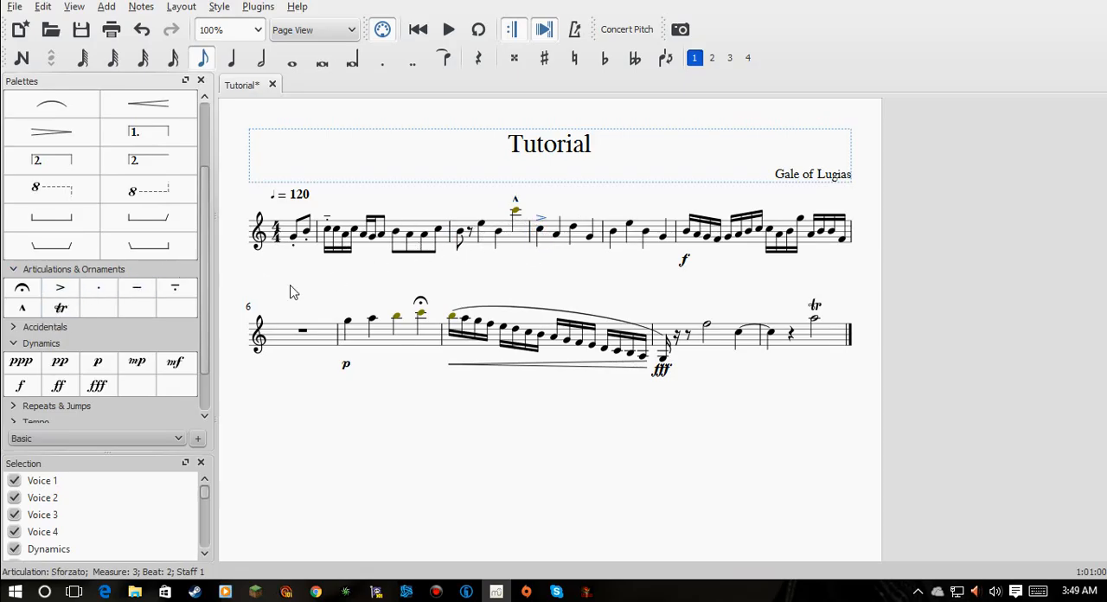
pyautogui.moveTo(60, 289); pyautogui.dragTo(558, 243)
pyautogui.moveTo(61, 289); pyautogui.dragTo(571, 235)
pyautogui.moveTo(90, 286); pyautogui.dragTo(592, 237)
# - Add accents to the first two notes and staccato dots to the last two notes of the fourth full measure
pyautogui.moveTo(60, 287); pyautogui.dragTo(611, 233)
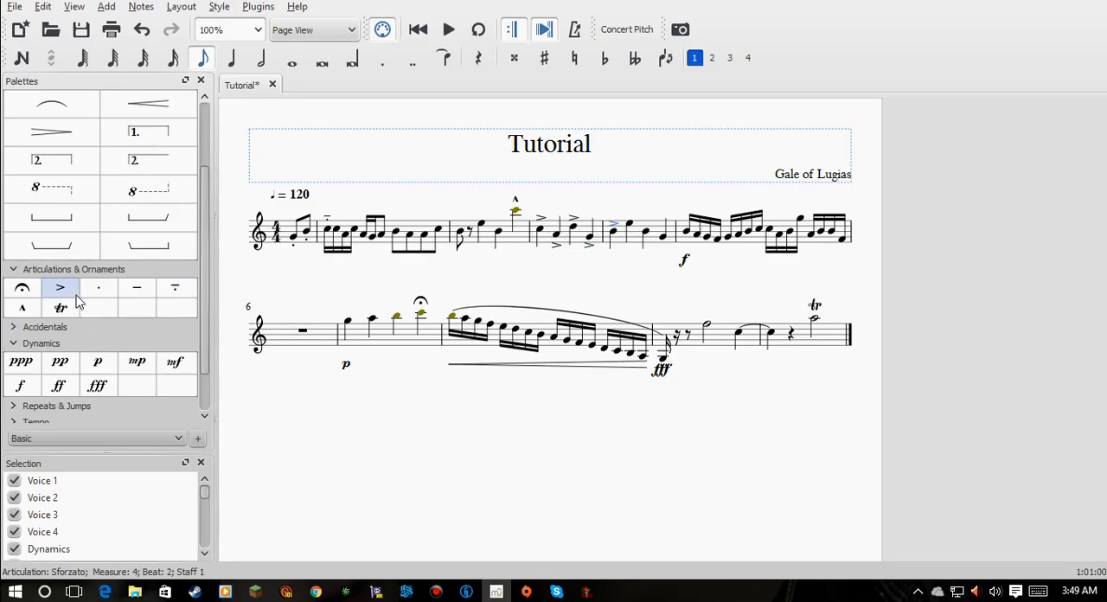
pyautogui.moveTo(73, 292); pyautogui.dragTo(585, 234)
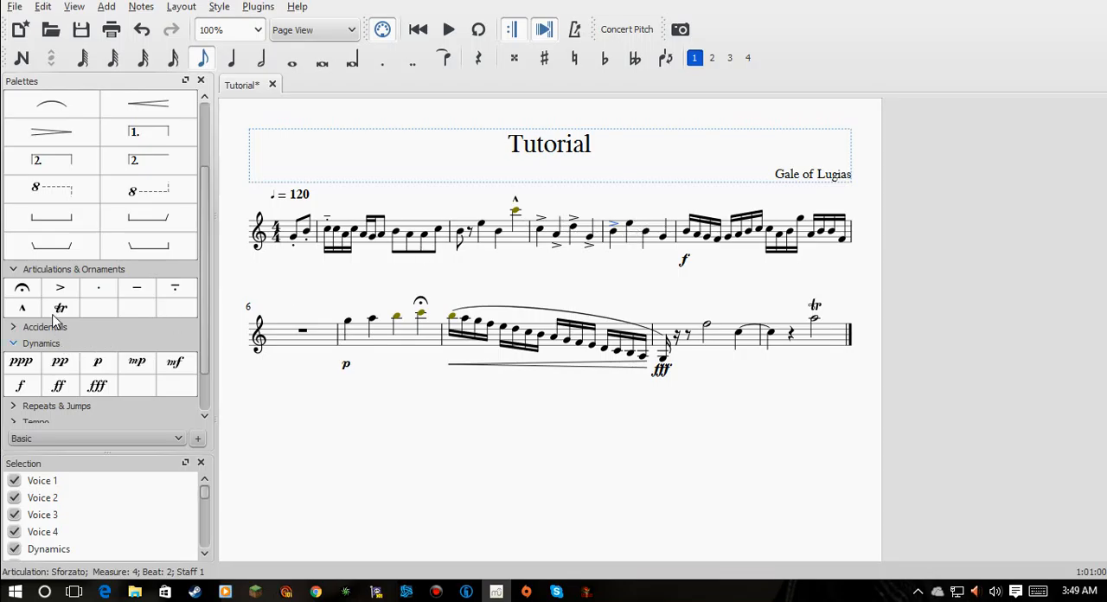
pyautogui.moveTo(60, 287); pyautogui.dragTo(634, 238)
pyautogui.moveTo(98, 294); pyautogui.dragTo(647, 242)
pyautogui.moveTo(99, 293); pyautogui.dragTo(664, 245)
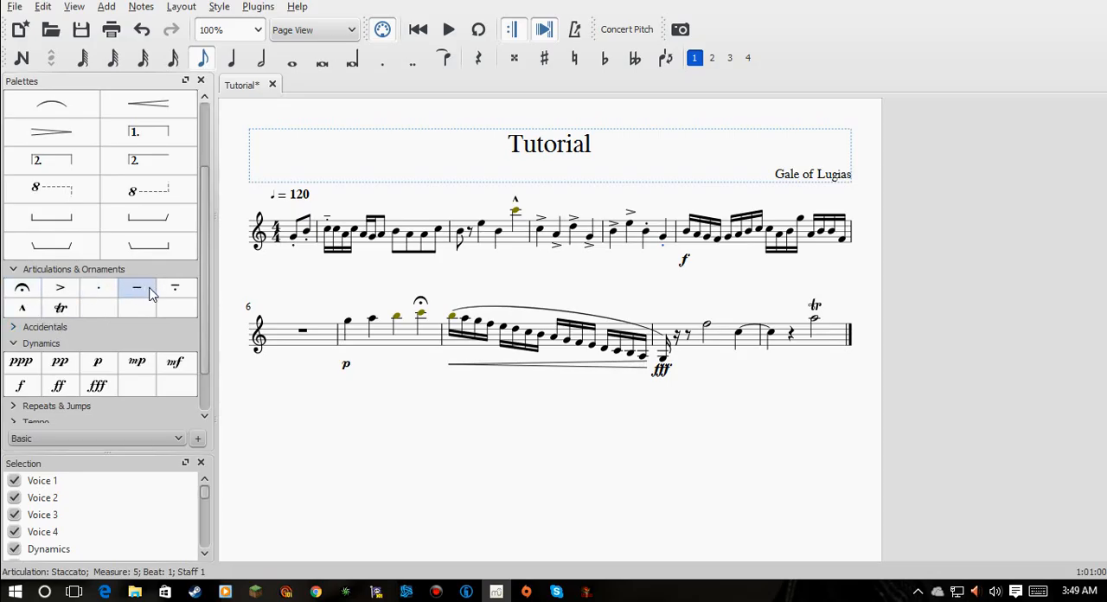
# - Add a tenuto, an accent and a staccato to the first, second and third notes of the seventh full measure
pyautogui.moveTo(148, 289); pyautogui.dragTo(347, 326)
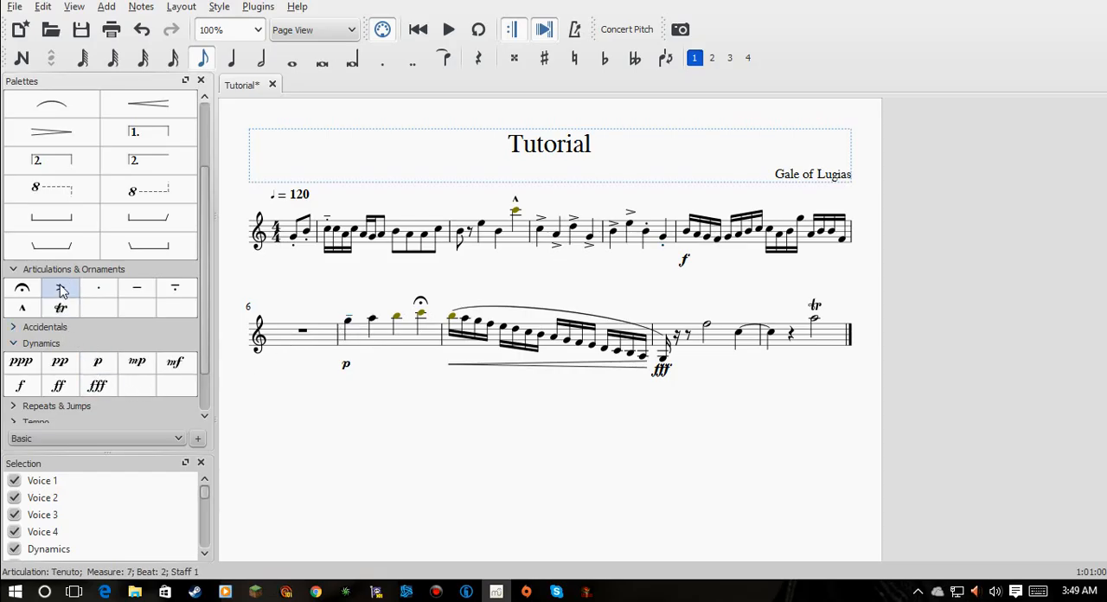
pyautogui.moveTo(60, 292); pyautogui.dragTo(372, 325)
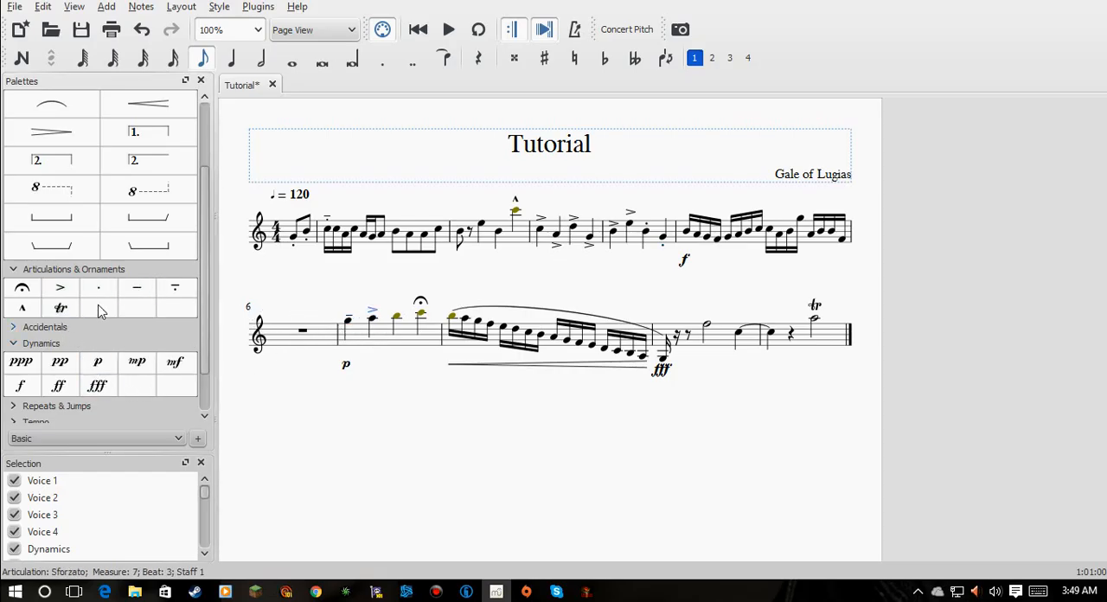
pyautogui.moveTo(98, 288); pyautogui.dragTo(398, 321)
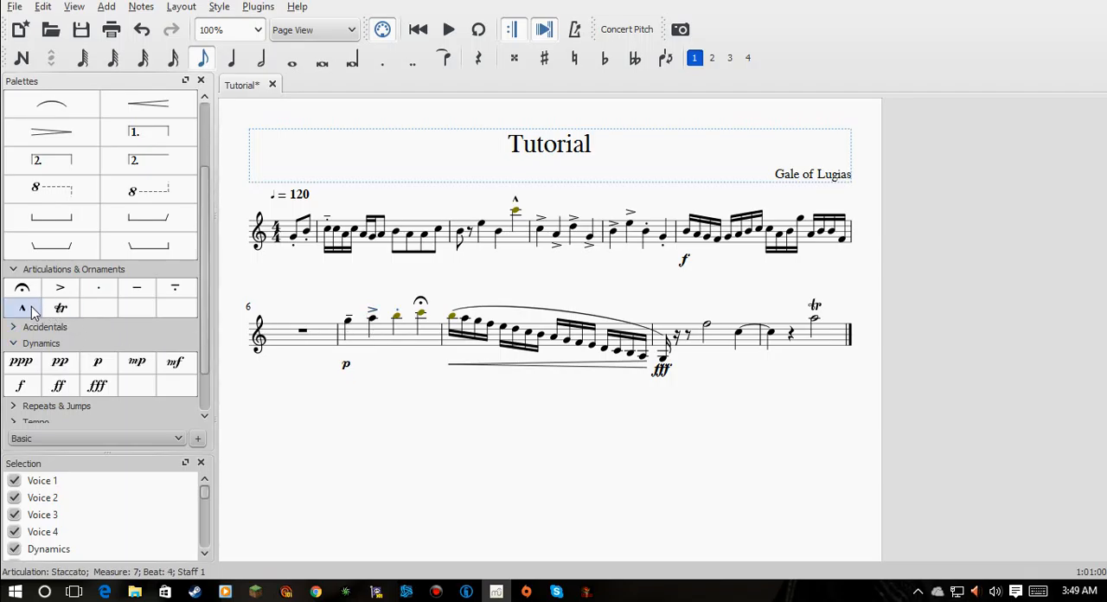
pyautogui.moveTo(107, 294); pyautogui.dragTo(49, 292)
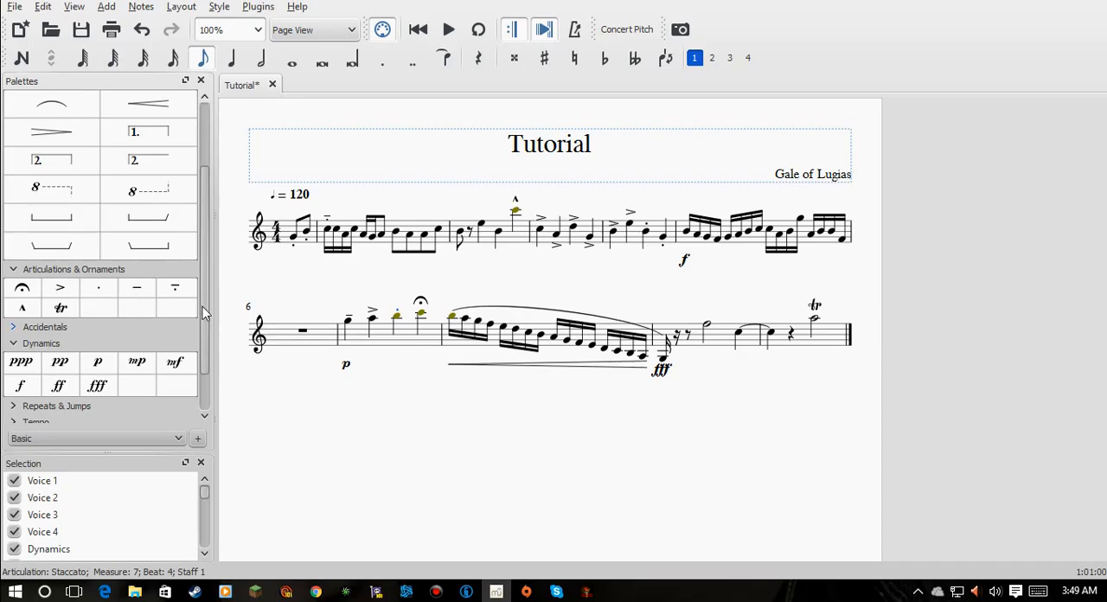
# - Play back the score with its articulations from the first pickup note
pyautogui.click(296, 237)
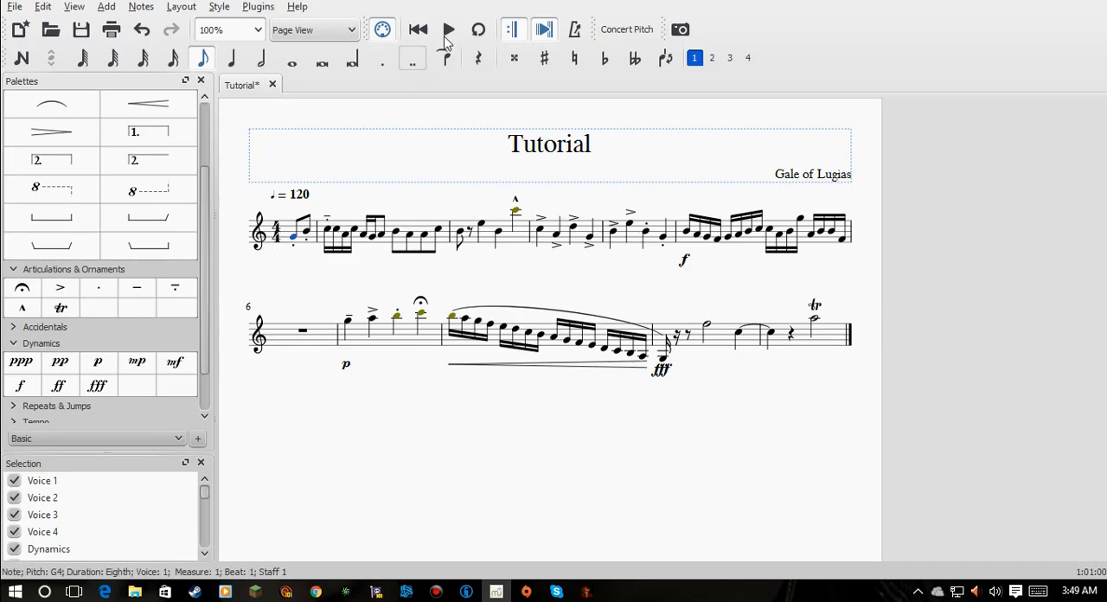
pyautogui.click(448, 29)
# - Add trills to the second note of the first full measure, the E in the second and the first note of the fifth
pyautogui.moveTo(61, 307); pyautogui.dragTo(420, 318)
pyautogui.moveTo(62, 311); pyautogui.dragTo(485, 229)
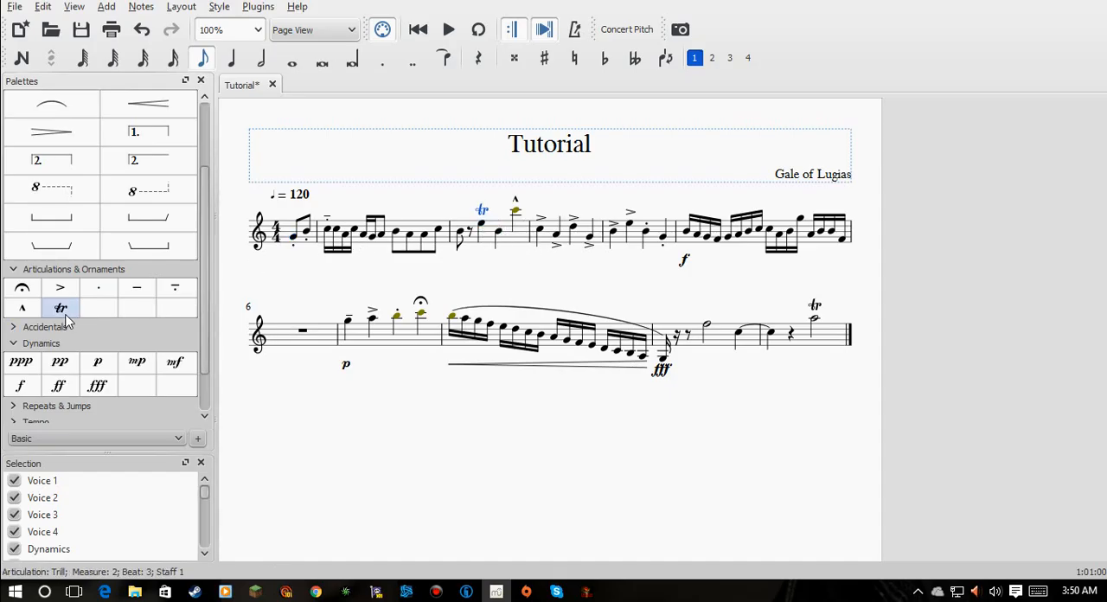
pyautogui.moveTo(61, 308); pyautogui.dragTo(302, 279)
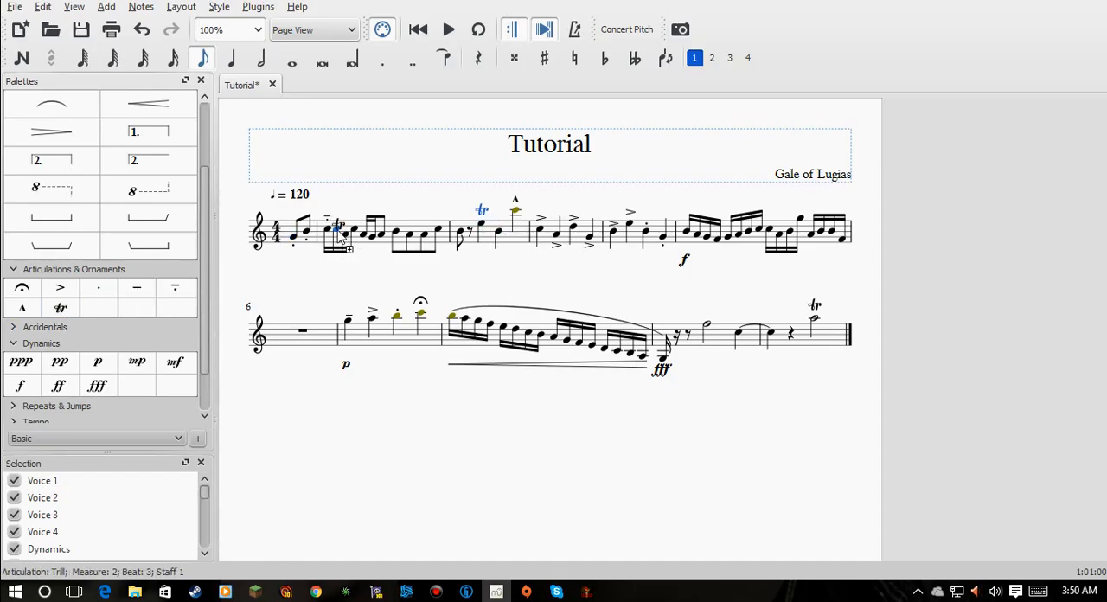
pyautogui.moveTo(339, 234); pyautogui.dragTo(337, 233)
pyautogui.moveTo(78, 317); pyautogui.dragTo(140, 310)
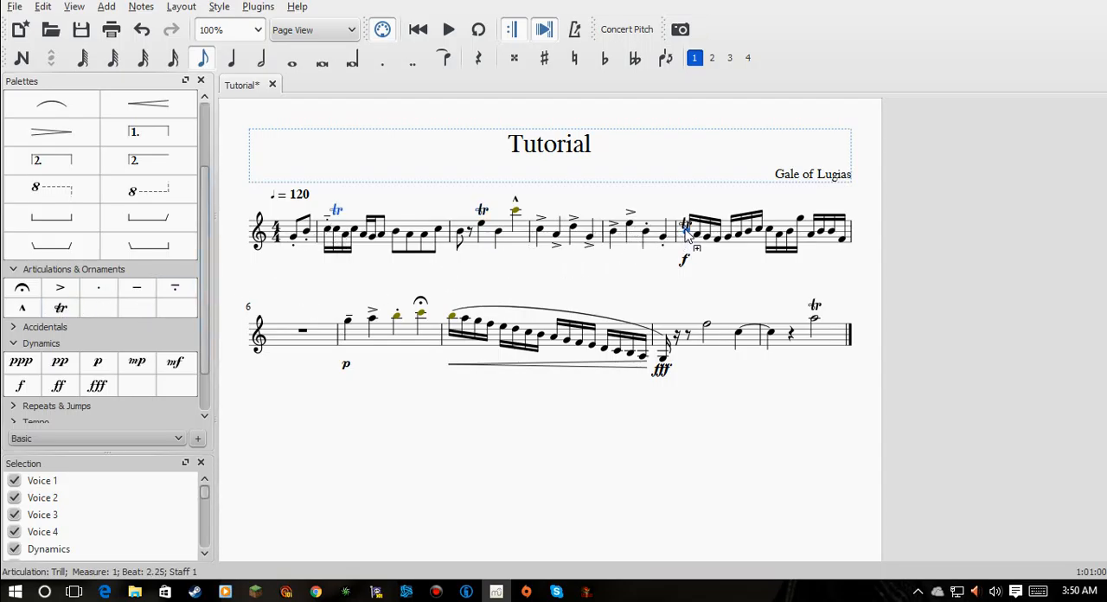
pyautogui.moveTo(685, 226); pyautogui.dragTo(685, 226)
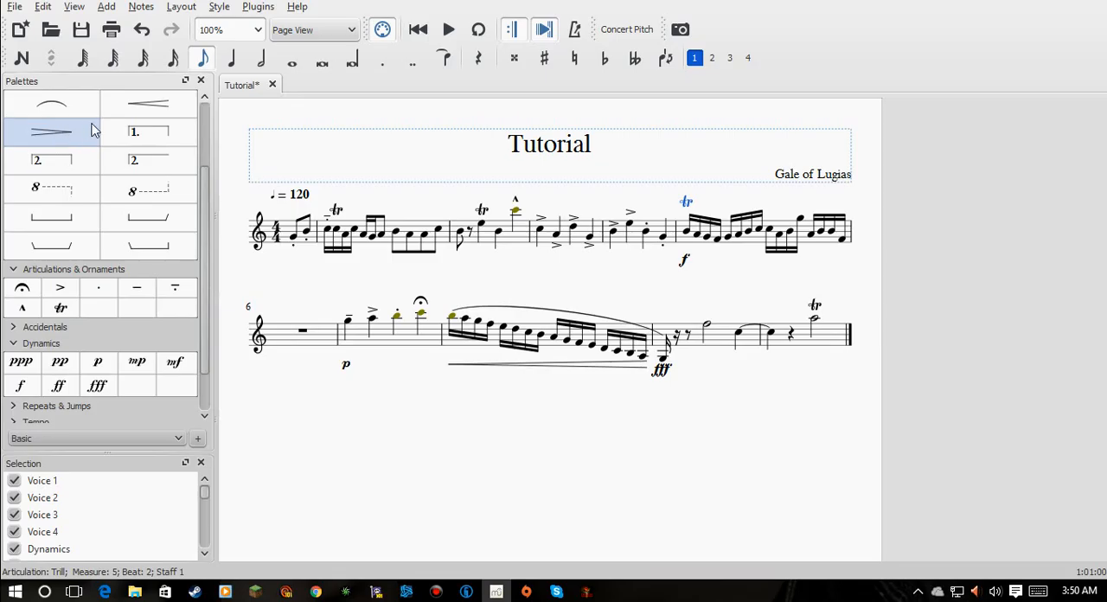
# - Add a decrescendo hairpin from the fourth note to the end of the fifth full measure and a crescendo under the fourth
pyautogui.moveTo(75, 138); pyautogui.dragTo(719, 266)
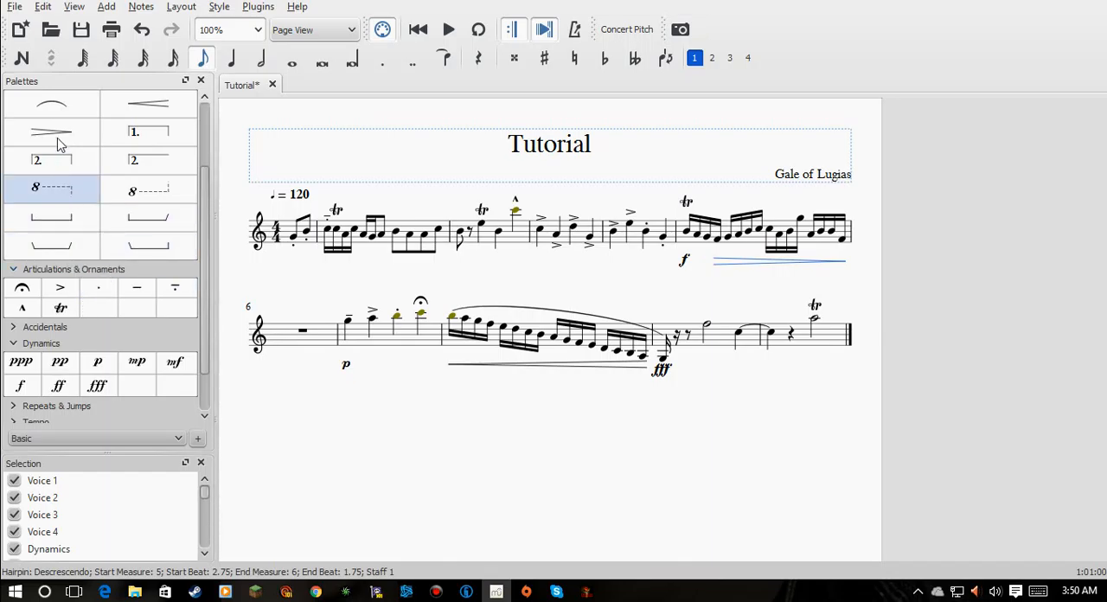
pyautogui.moveTo(240, 141); pyautogui.dragTo(608, 270)
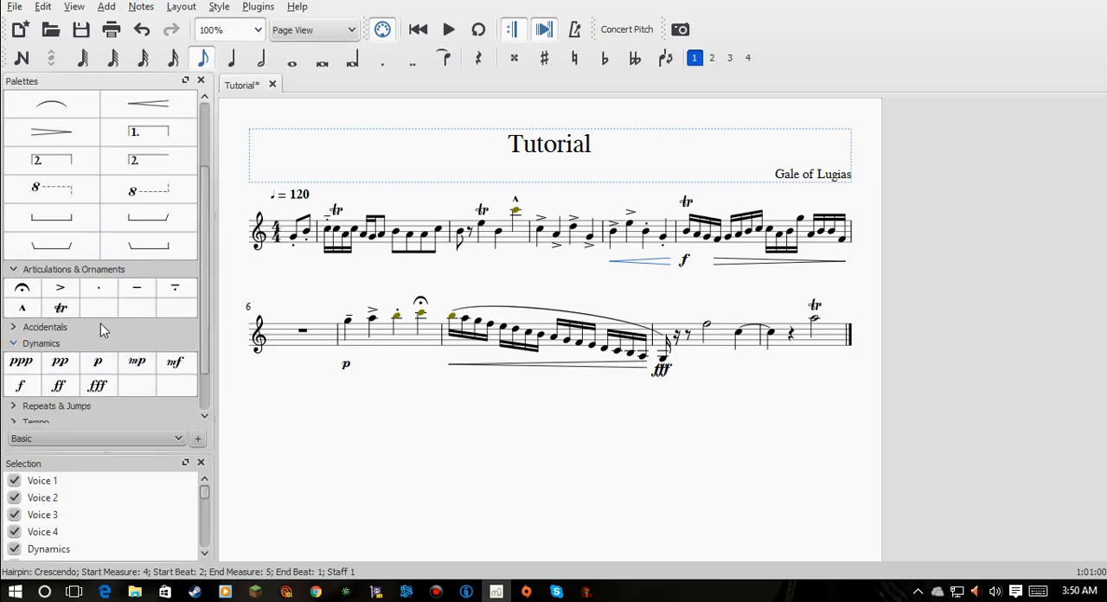
# - Try adding a repeat-measure sign to the last measure, and undo it
pyautogui.scroll(-2, 100, 323)
pyautogui.click(72, 351)
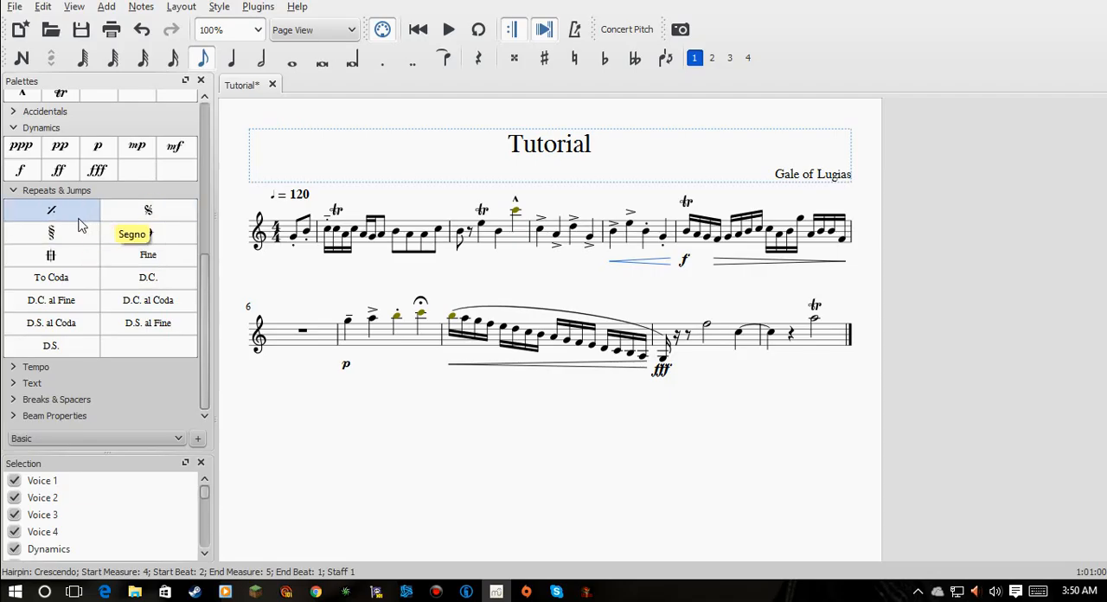
pyautogui.moveTo(60, 211); pyautogui.dragTo(146, 225)
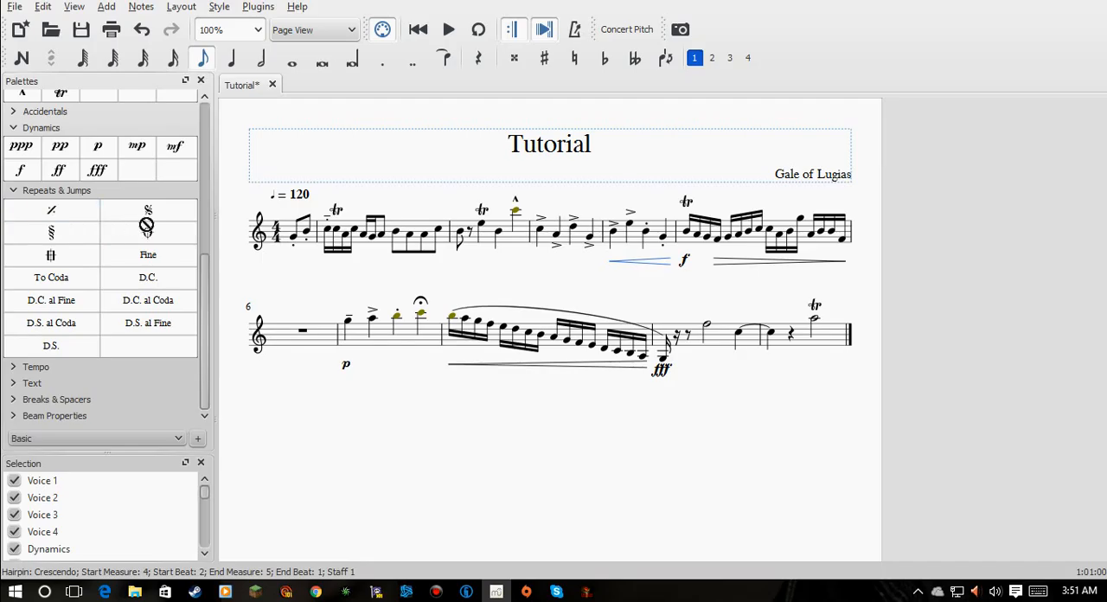
pyautogui.moveTo(757, 326); pyautogui.dragTo(840, 335)
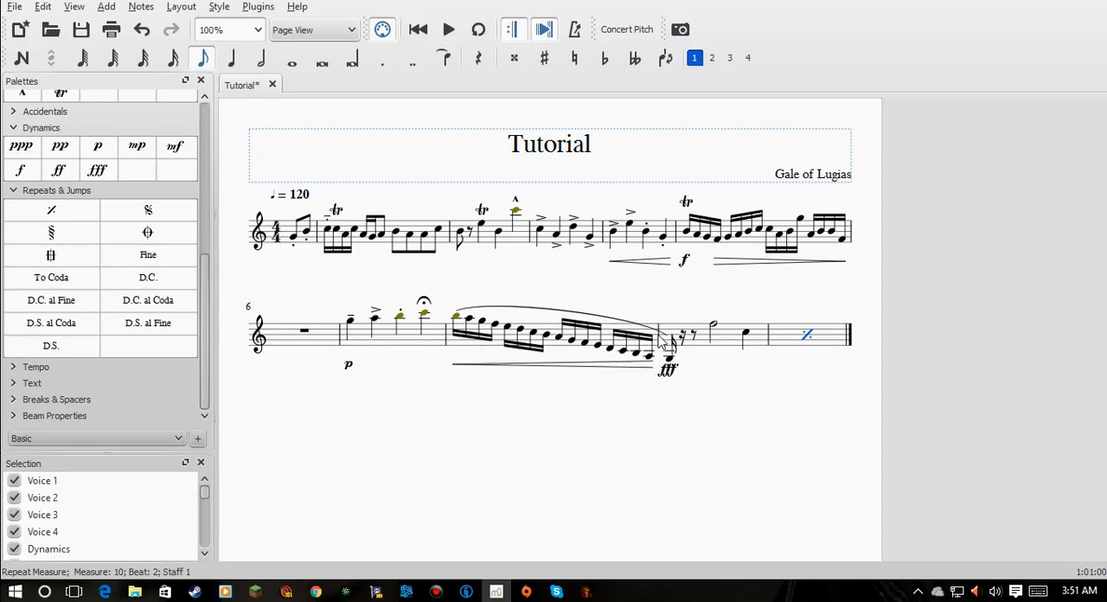
pyautogui.hotkey('ctrl', 'z')
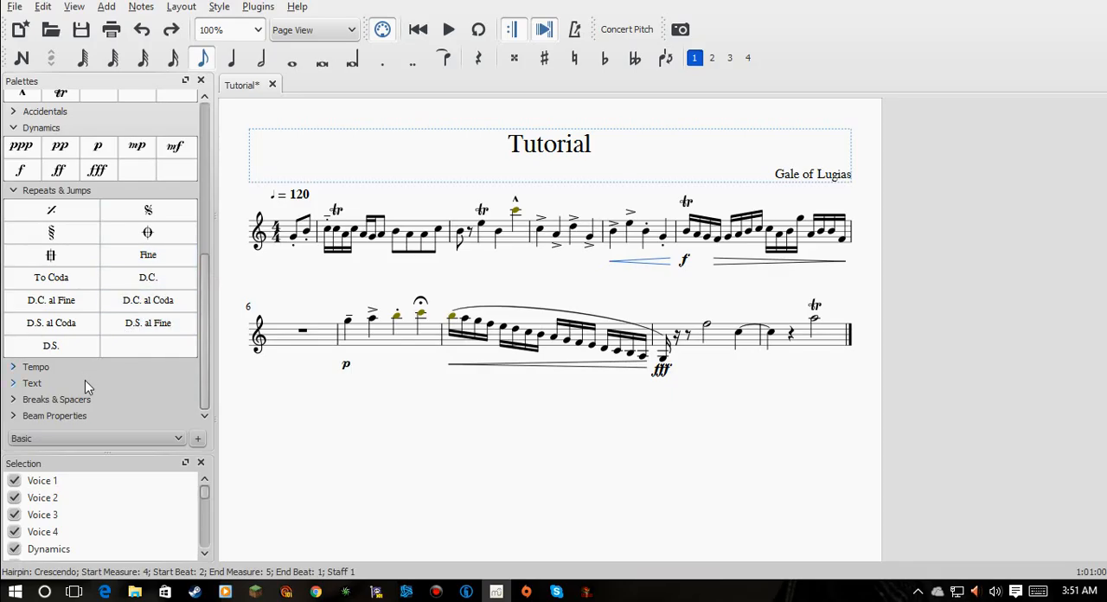
# - Look through the available break and spacer, beam, tempo and text elements
pyautogui.click(76, 400)
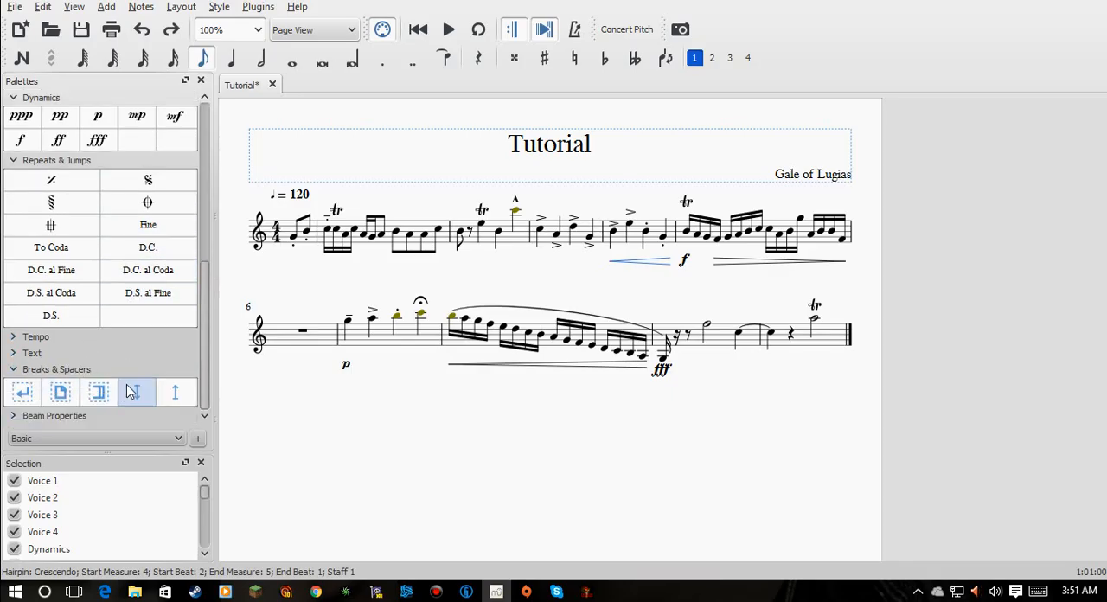
pyautogui.click(73, 415)
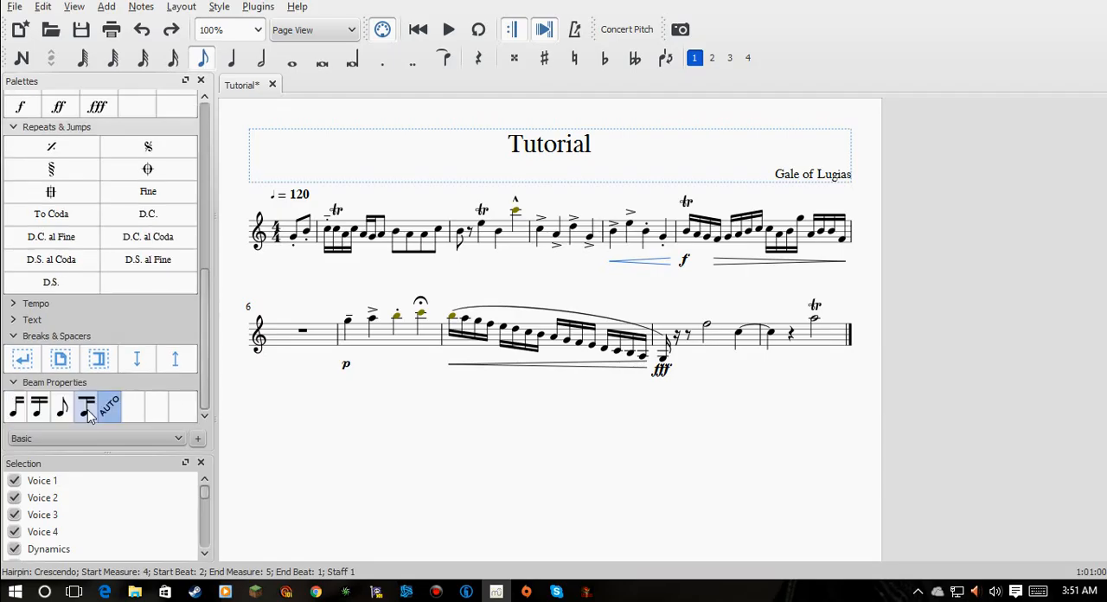
pyautogui.click(43, 336)
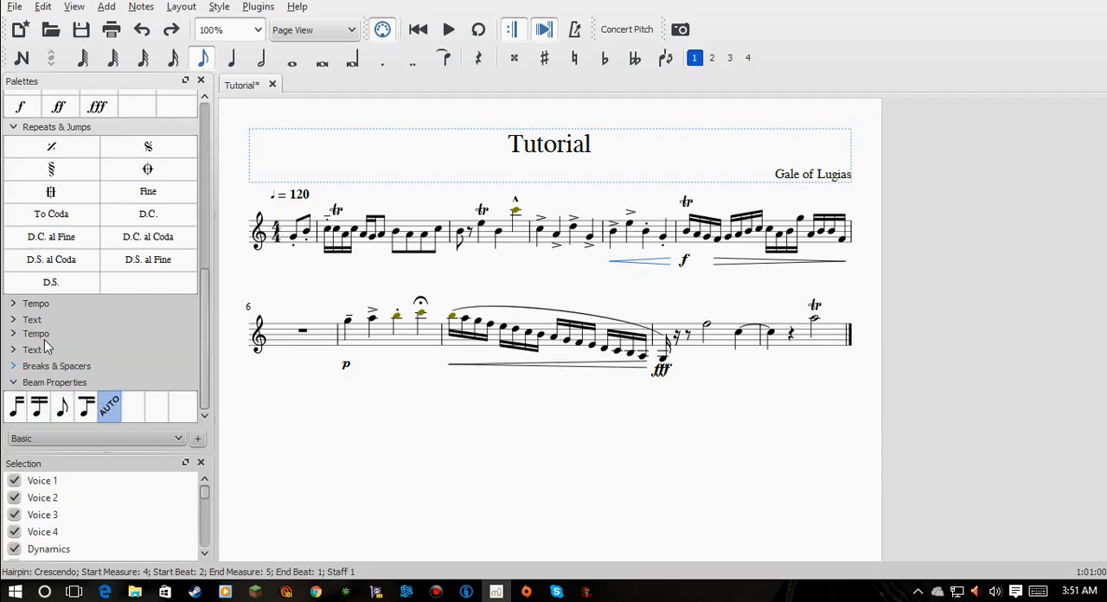
pyautogui.click(34, 351)
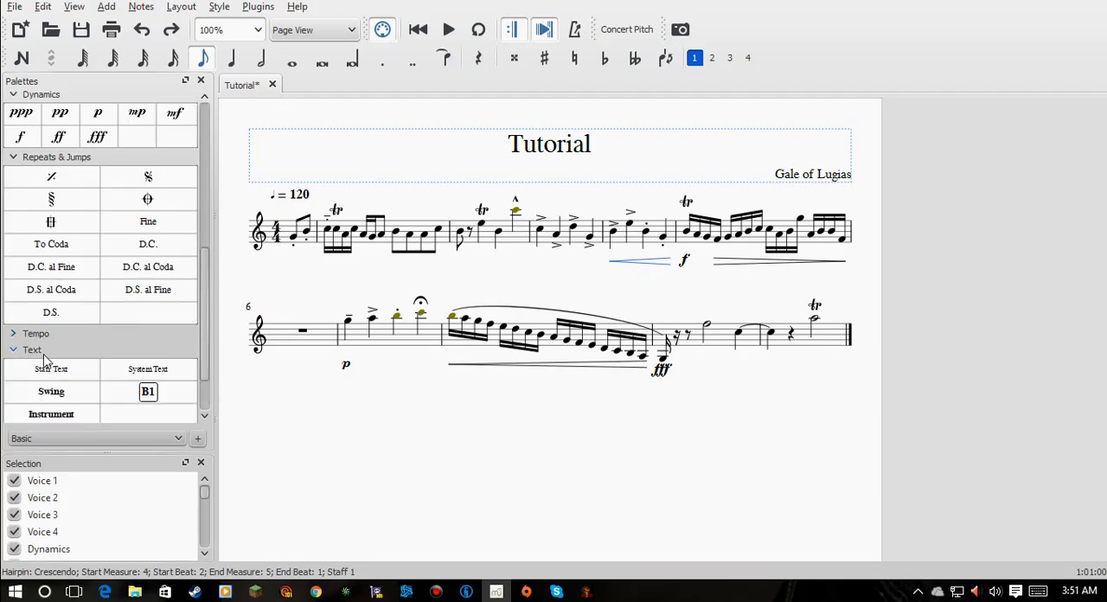
pyautogui.click(32, 282)
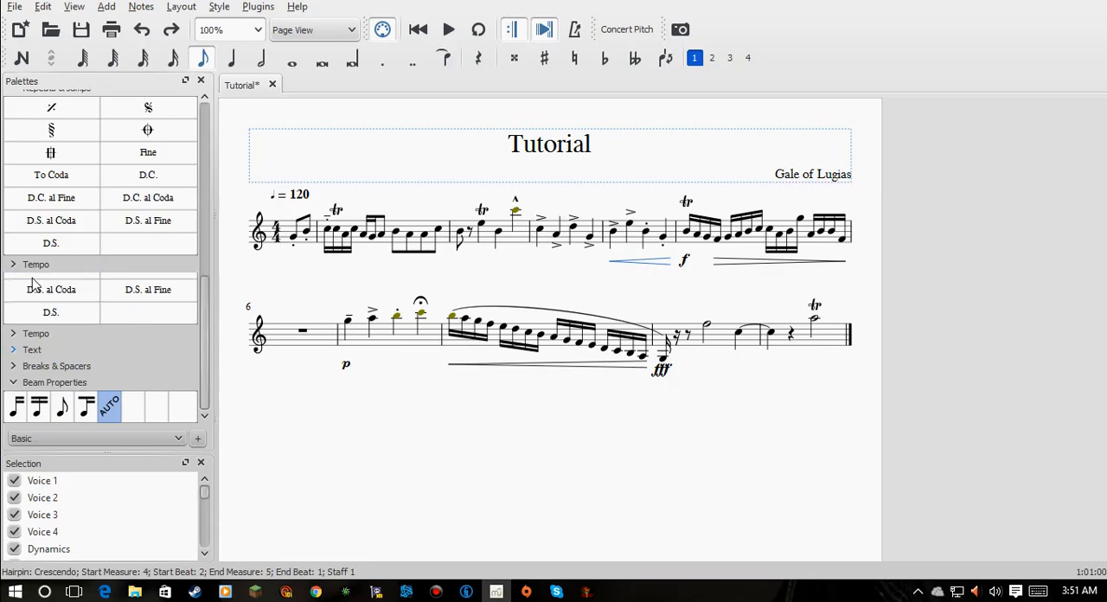
pyautogui.click(39, 337)
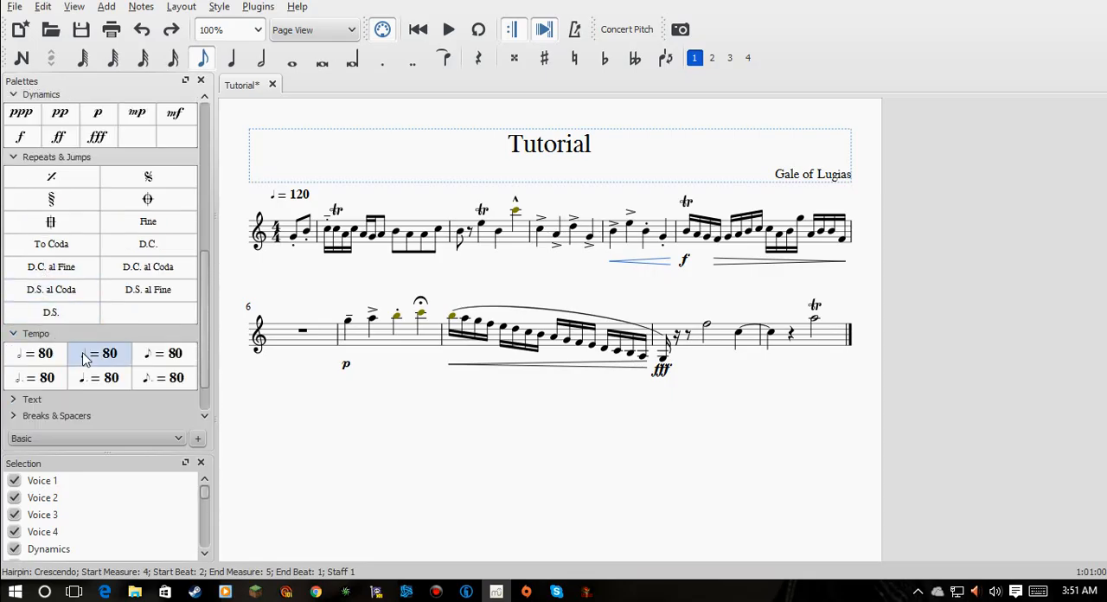
pyautogui.click(49, 334)
pyautogui.click(37, 348)
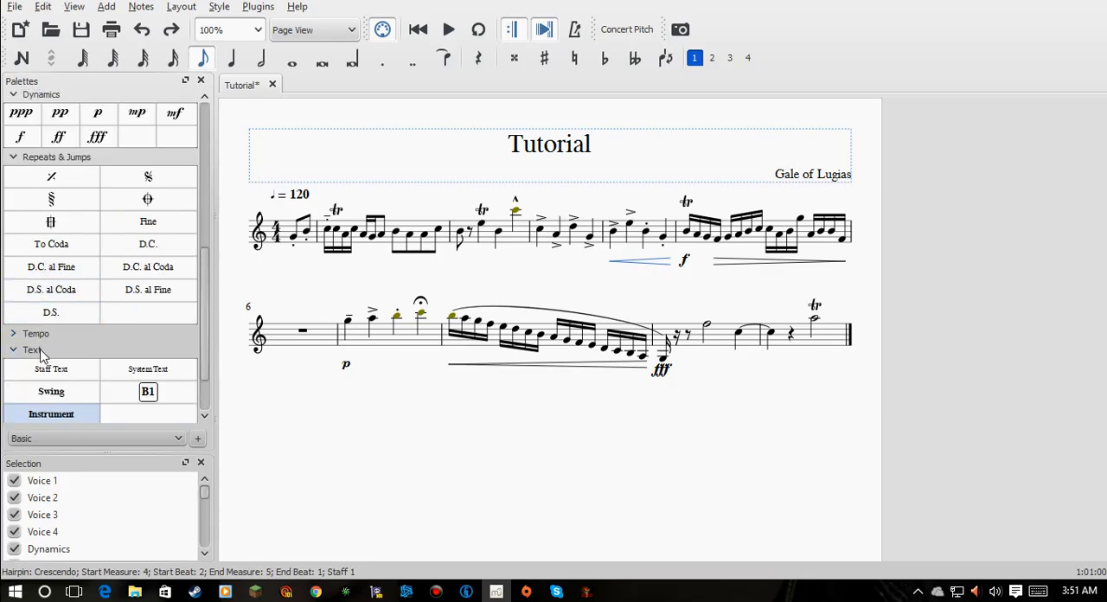
pyautogui.click(148, 370)
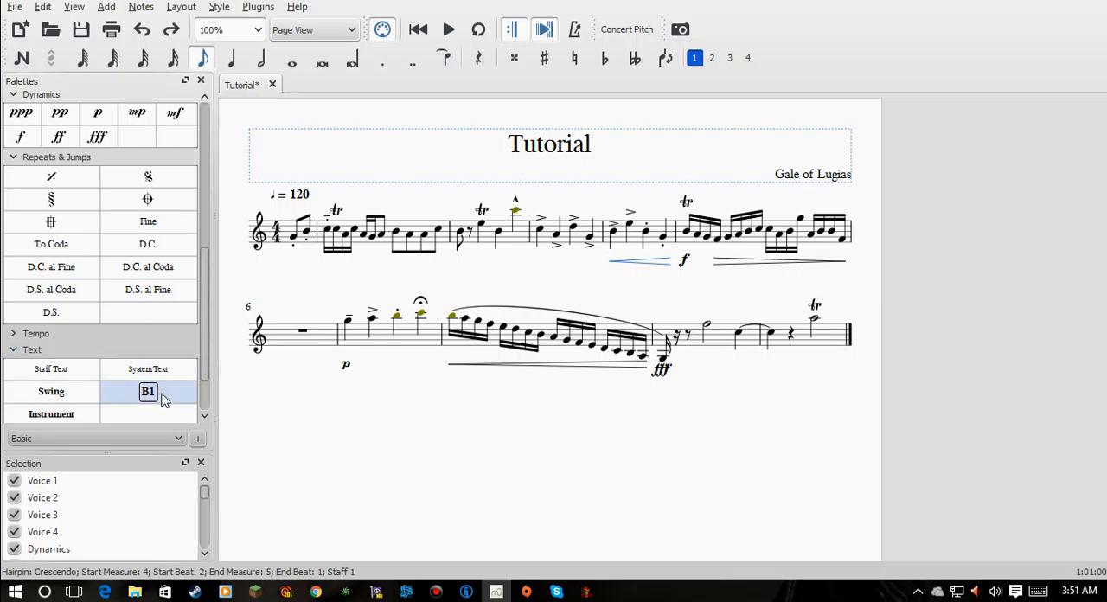
pyautogui.click(34, 351)
pyautogui.scroll(3, 76, 337)
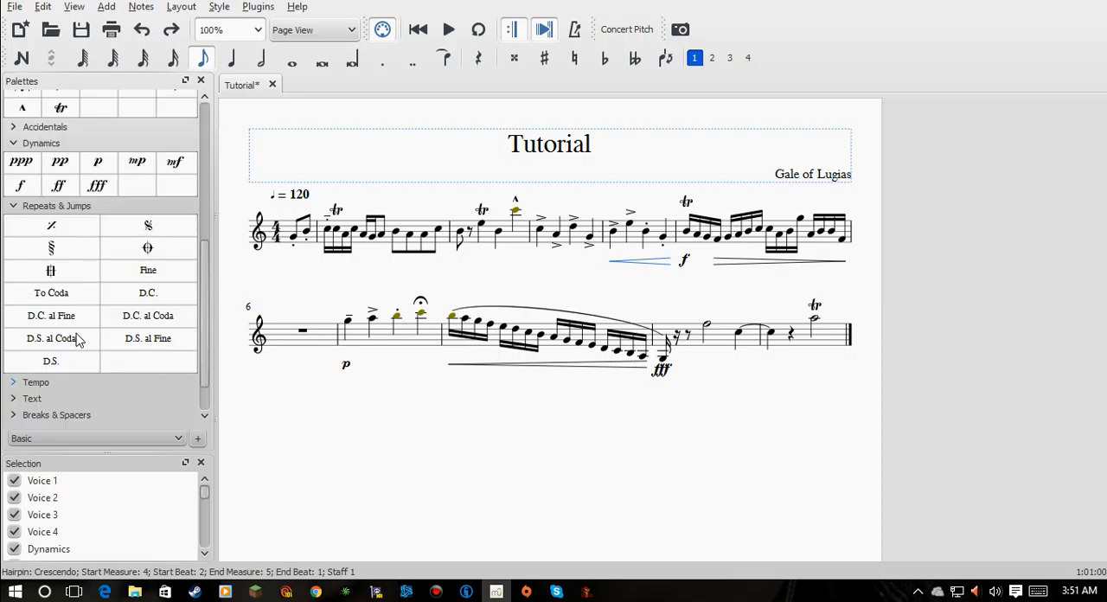
pyautogui.click(59, 256)
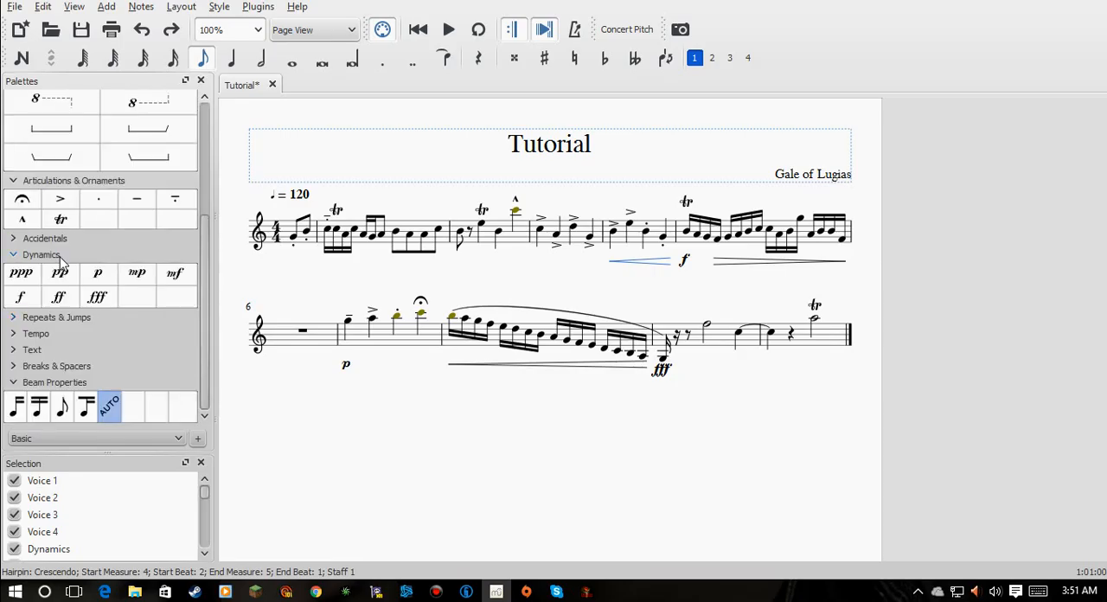
# - Put an end-repeat barline at the end of the score and end- and start-repeat barlines between the seventh and eighth full measures
pyautogui.scroll(5, 72, 256)
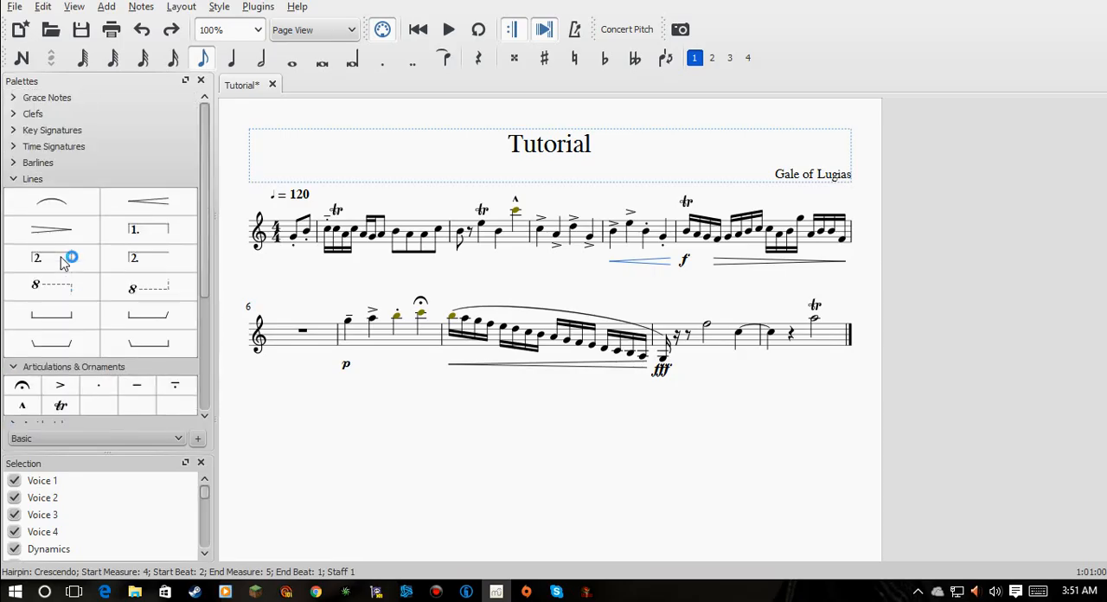
pyautogui.click(42, 163)
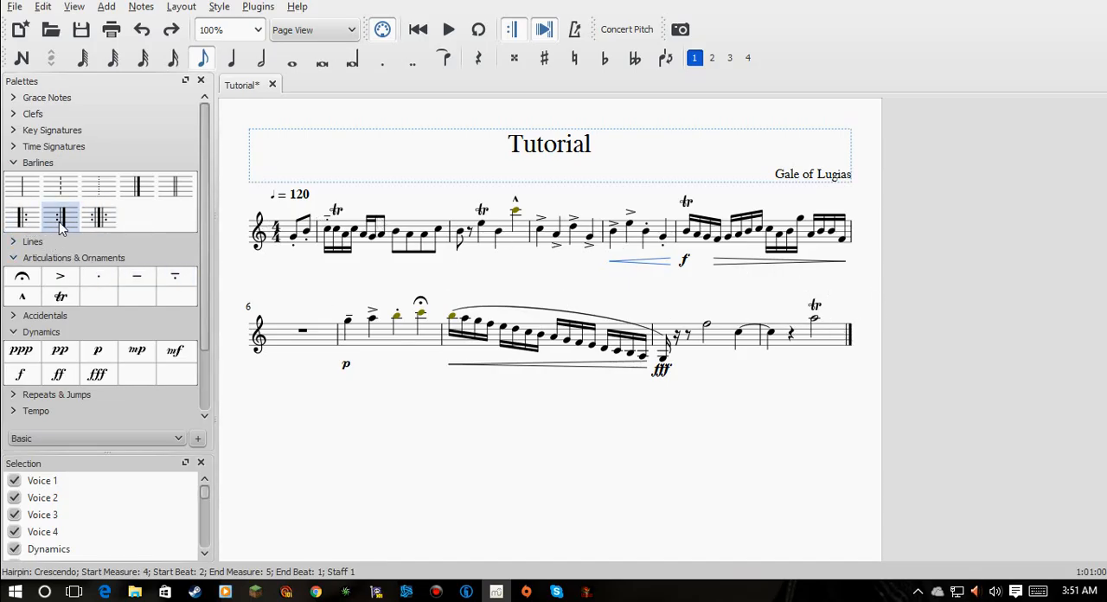
pyautogui.moveTo(691, 306); pyautogui.dragTo(843, 330)
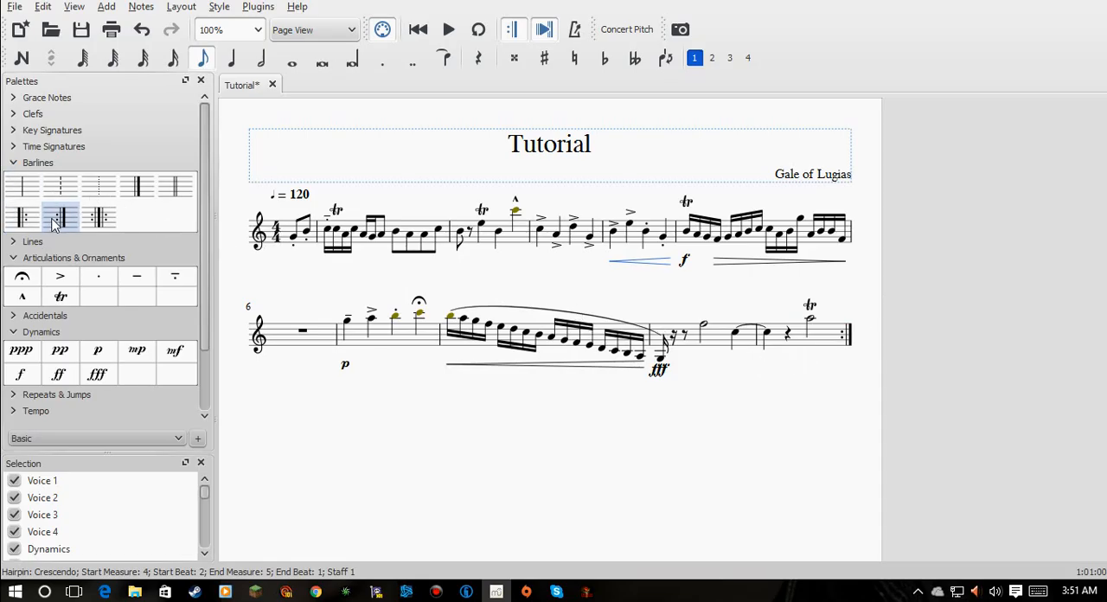
pyautogui.moveTo(26, 221); pyautogui.dragTo(443, 336)
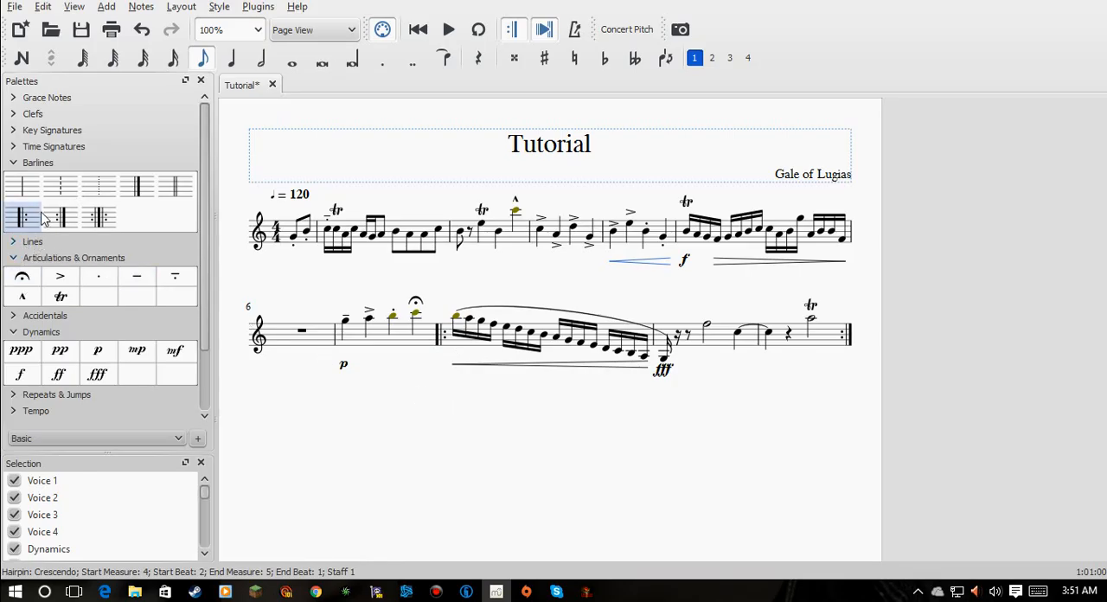
pyautogui.moveTo(99, 218); pyautogui.dragTo(436, 344)
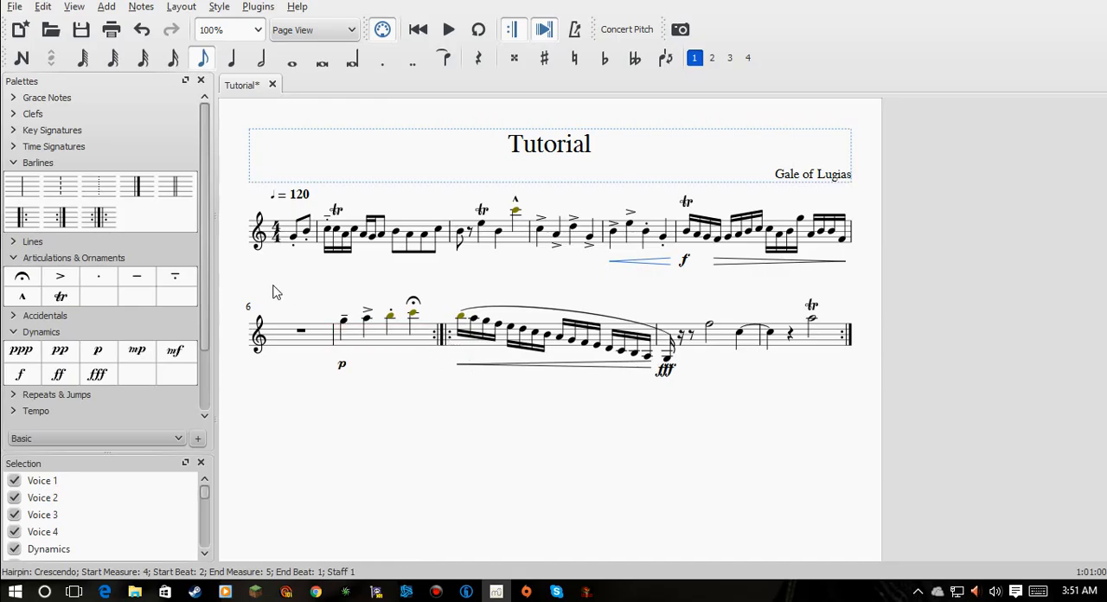
# - Play back the score from the first pickup note and add a start-repeat barline at the beginning of the first full measure
pyautogui.click(293, 237)
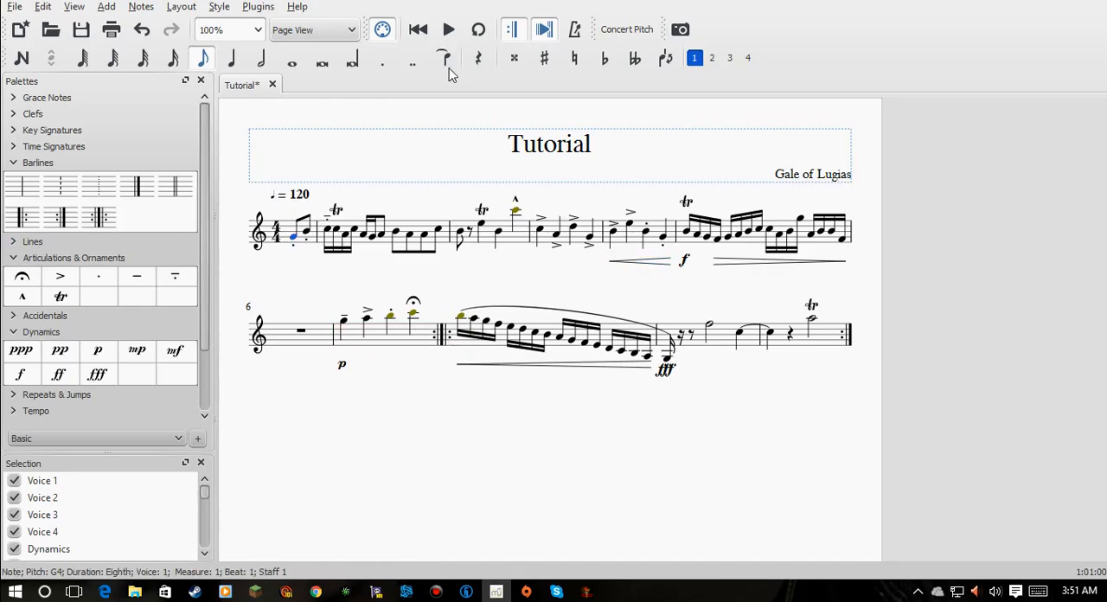
pyautogui.click(449, 29)
pyautogui.moveTo(19, 216); pyautogui.dragTo(327, 245)
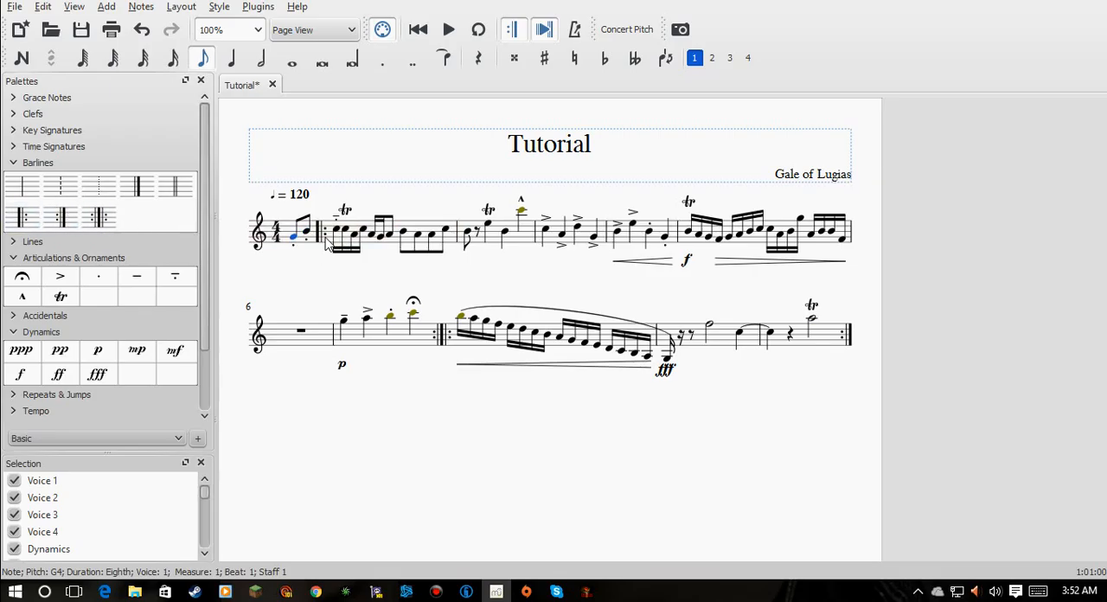
# - Cut the fourth and third notes of the seventh full measure
pyautogui.click(413, 315)
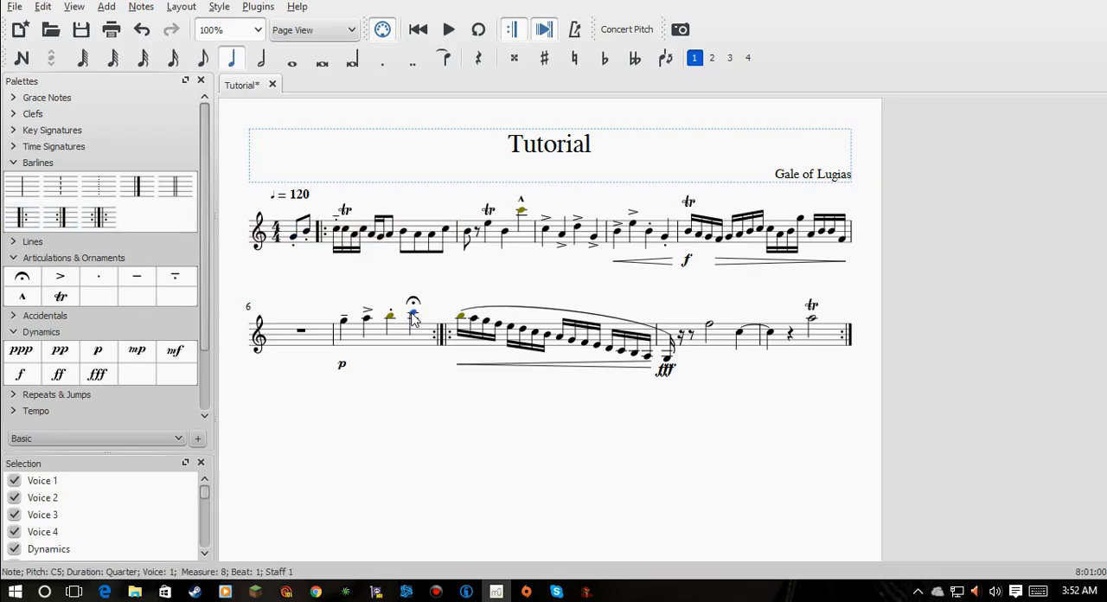
pyautogui.rightClick(414, 317)
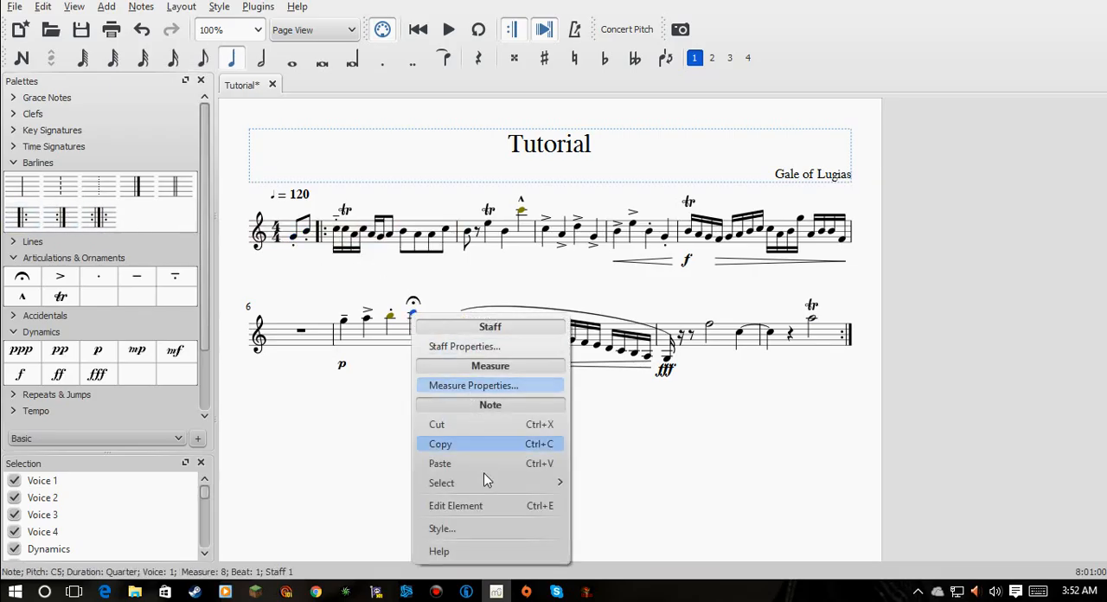
pyautogui.click(453, 425)
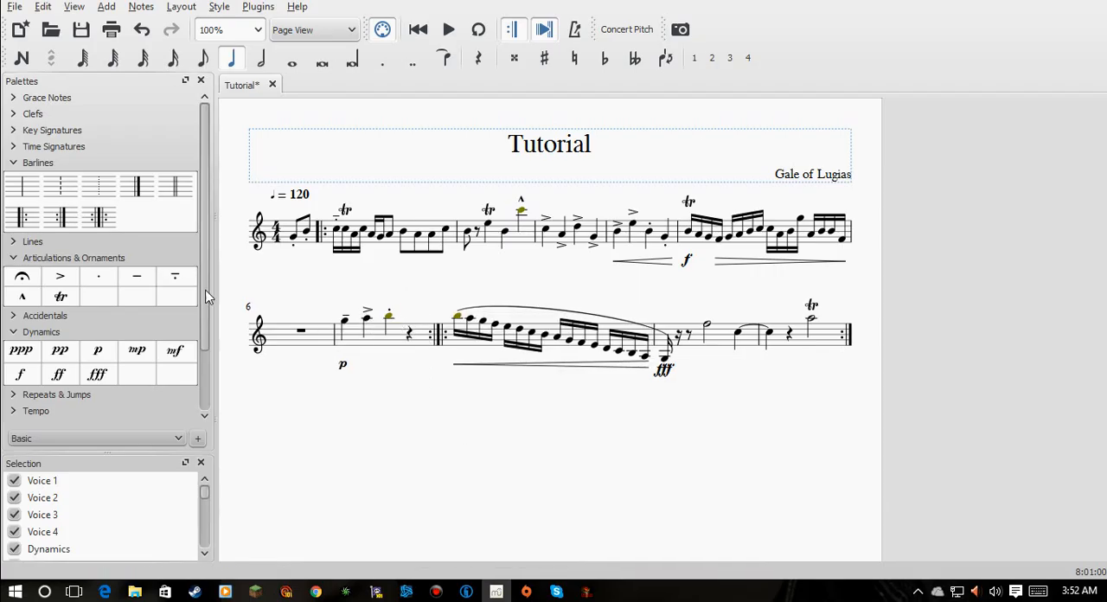
pyautogui.click(388, 318)
pyautogui.rightClick(387, 317)
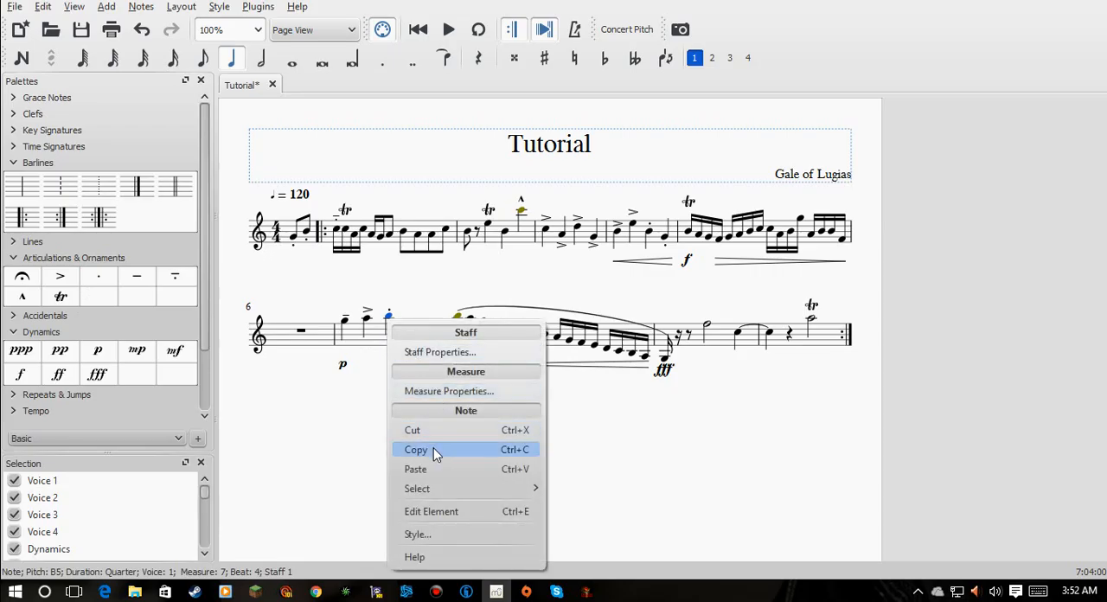
pyautogui.click(424, 430)
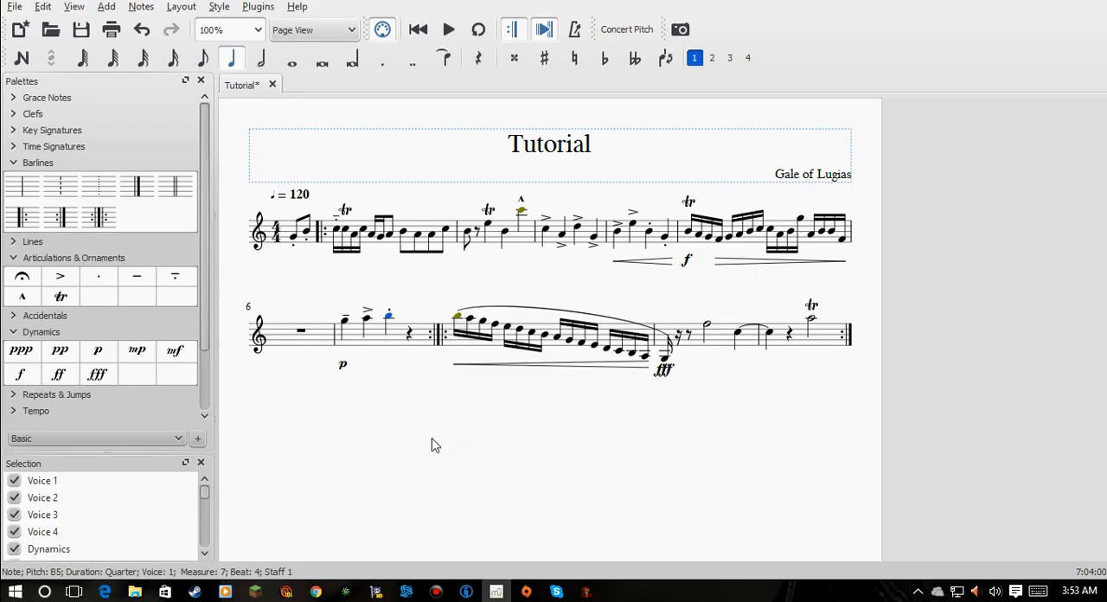
# - Enter the eighth notes F5 and D5 on the fourth beat of the seventh full measure
pyautogui.click(203, 57)
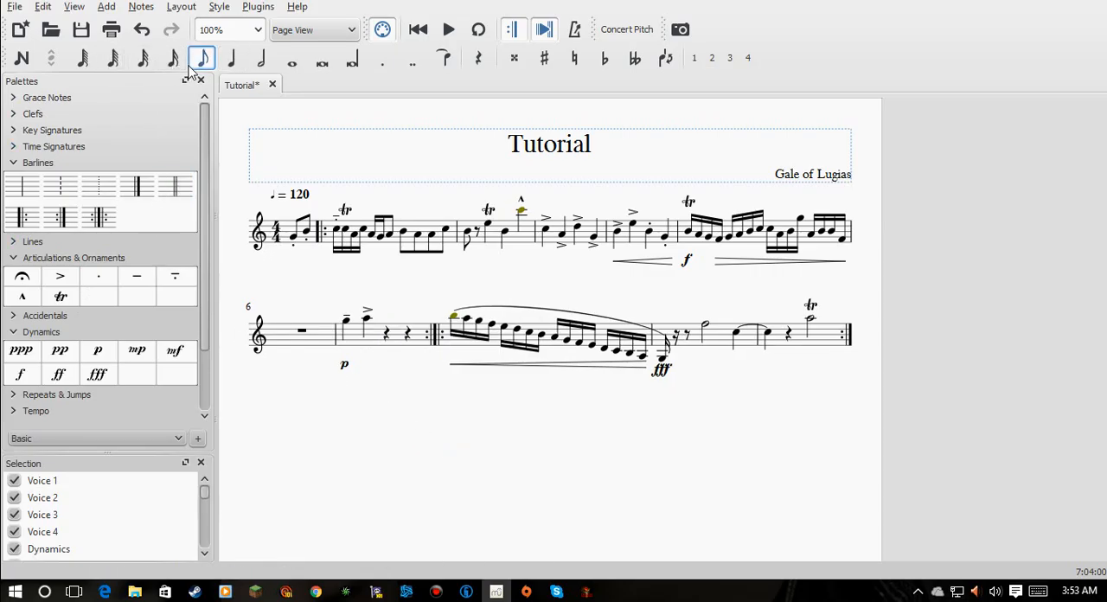
pyautogui.click(21, 58)
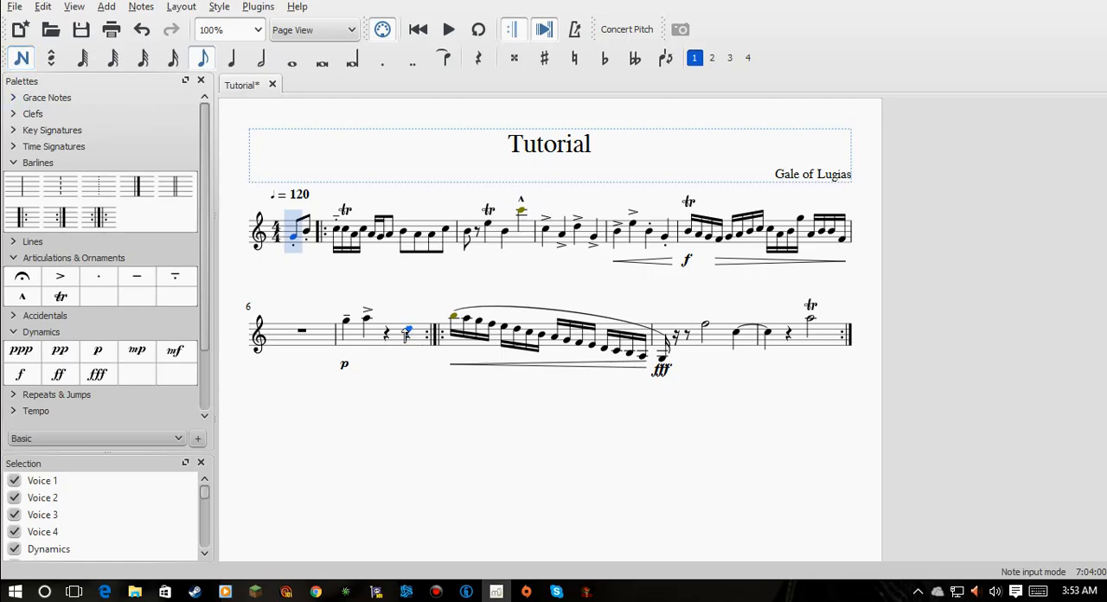
pyautogui.click(408, 326)
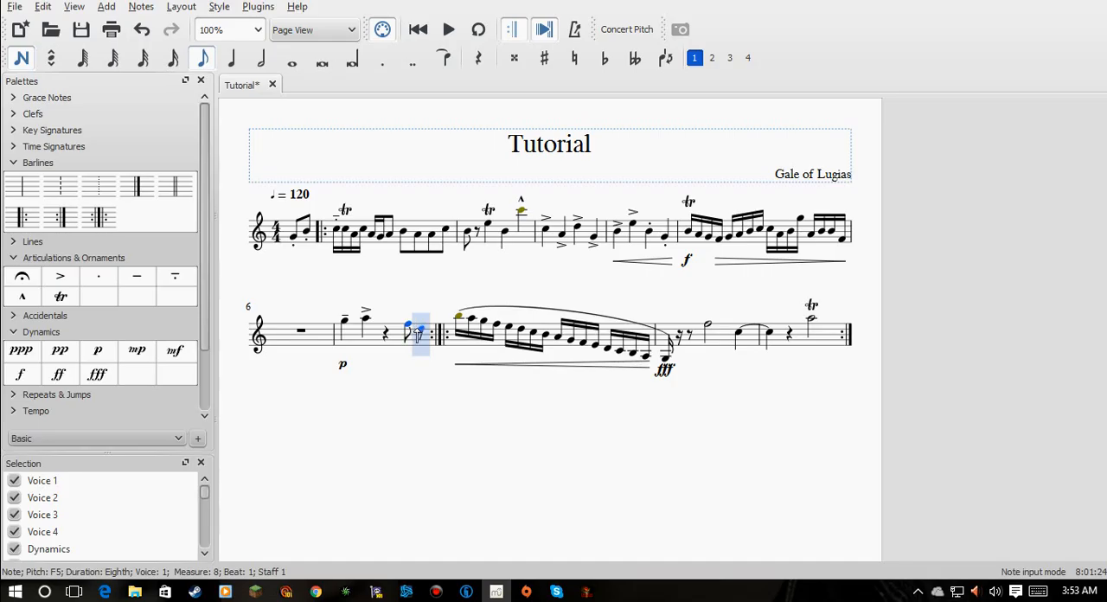
pyautogui.click(419, 329)
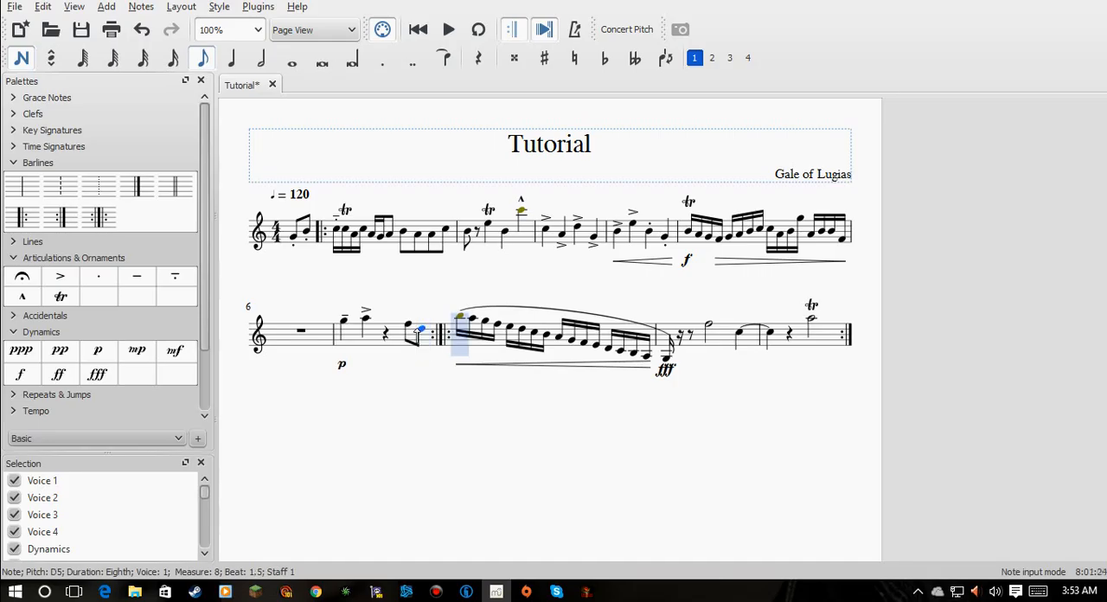
pyautogui.click(31, 58)
# - Play back the revised score from the first pickup note and stop it partway
pyautogui.click(295, 237)
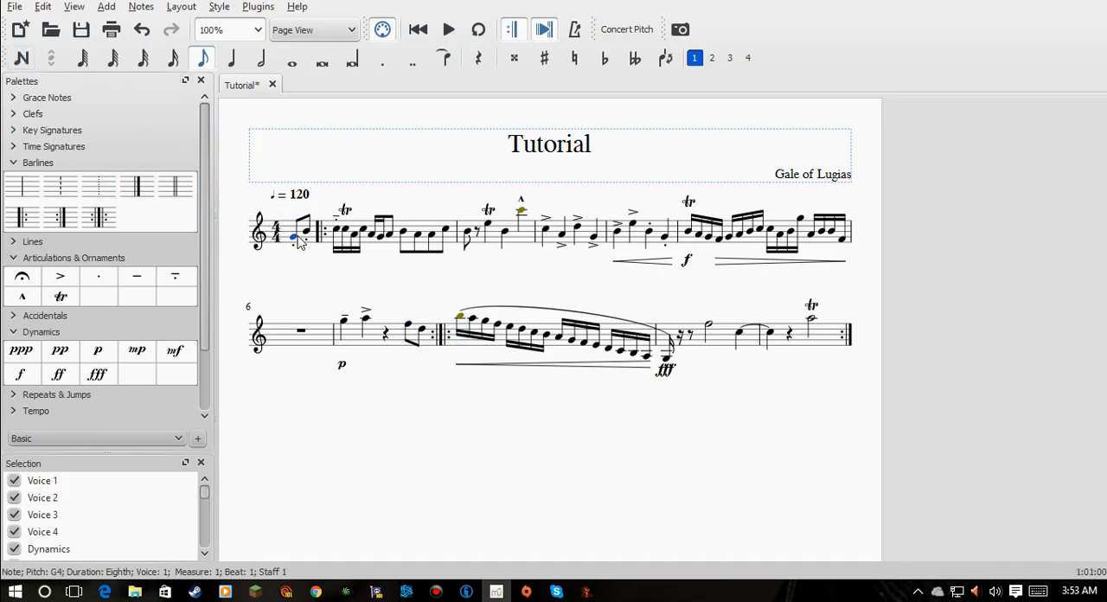
pyautogui.click(449, 33)
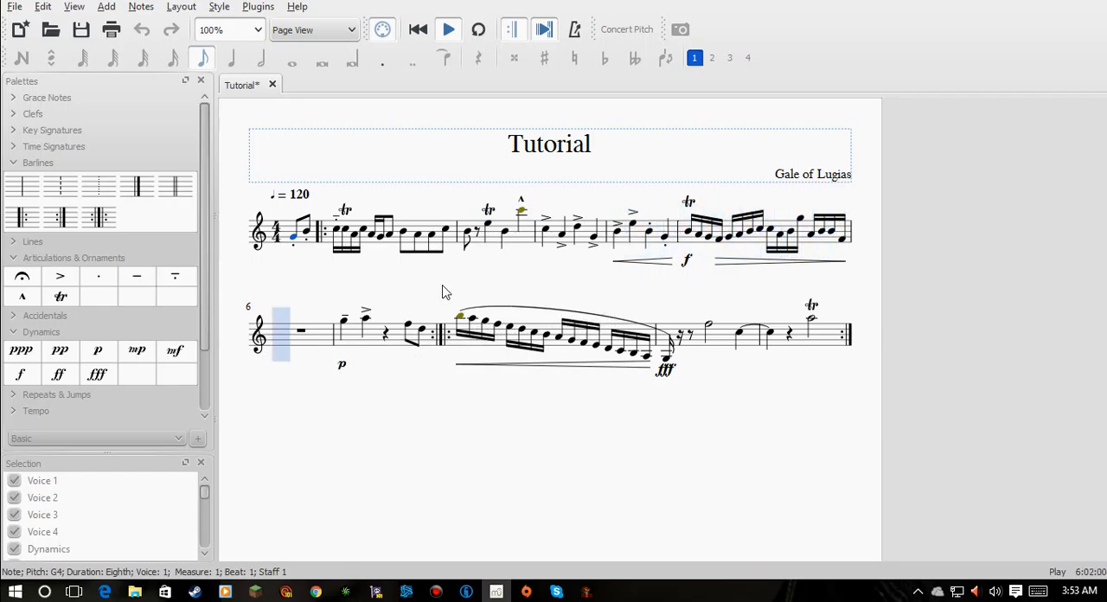
pyautogui.click(449, 31)
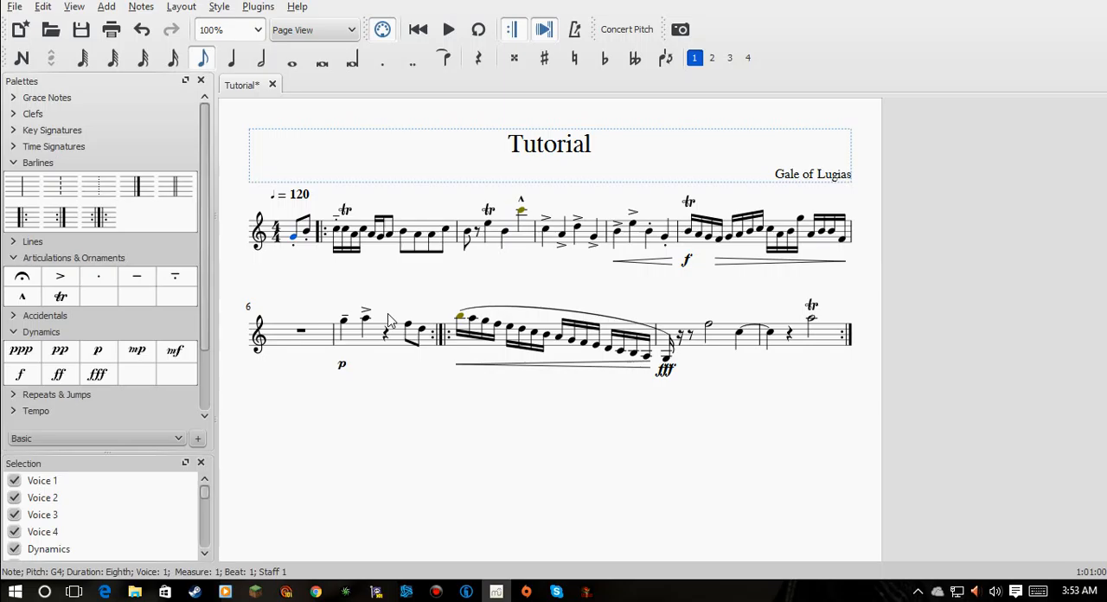
# - Replace the p dynamic under the first note of the seventh full measure with ppp
pyautogui.click(342, 368)
pyautogui.rightClick(344, 370)
pyautogui.click(384, 399)
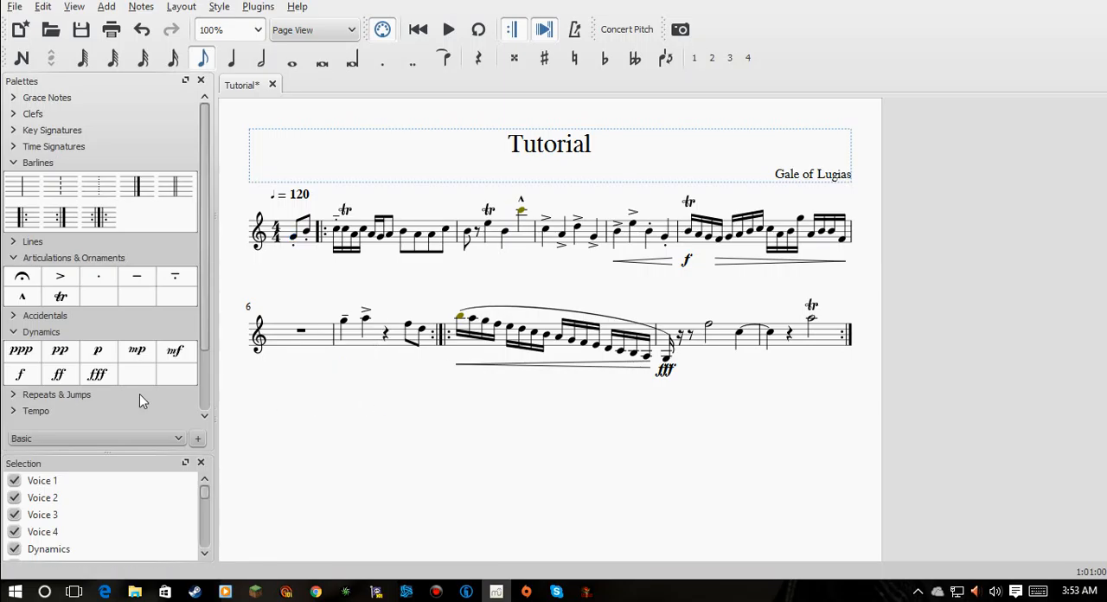
pyautogui.moveTo(21, 350); pyautogui.dragTo(337, 344)
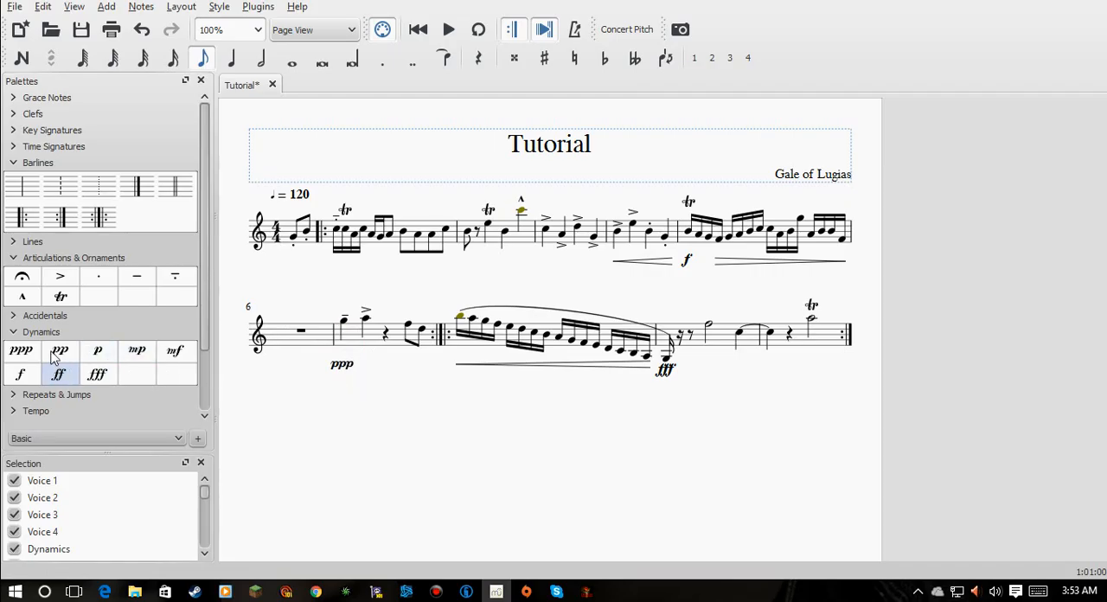
# - Add a crescendo hairpin from the A5 to the end of the seventh full measure
pyautogui.scroll(-3, 78, 322)
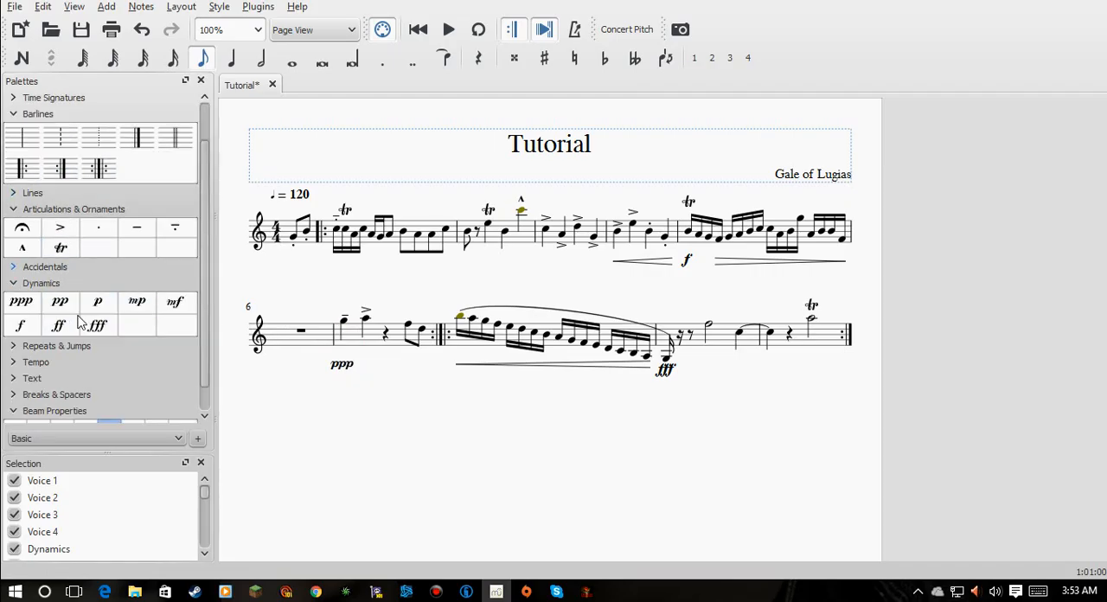
pyautogui.scroll(3, 77, 319)
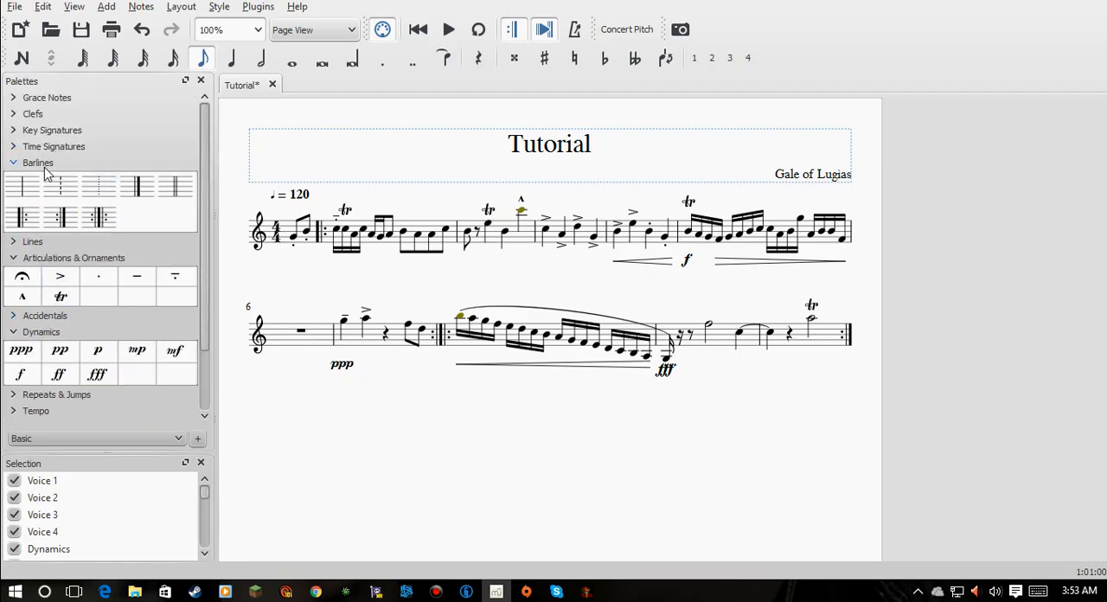
pyautogui.click(35, 245)
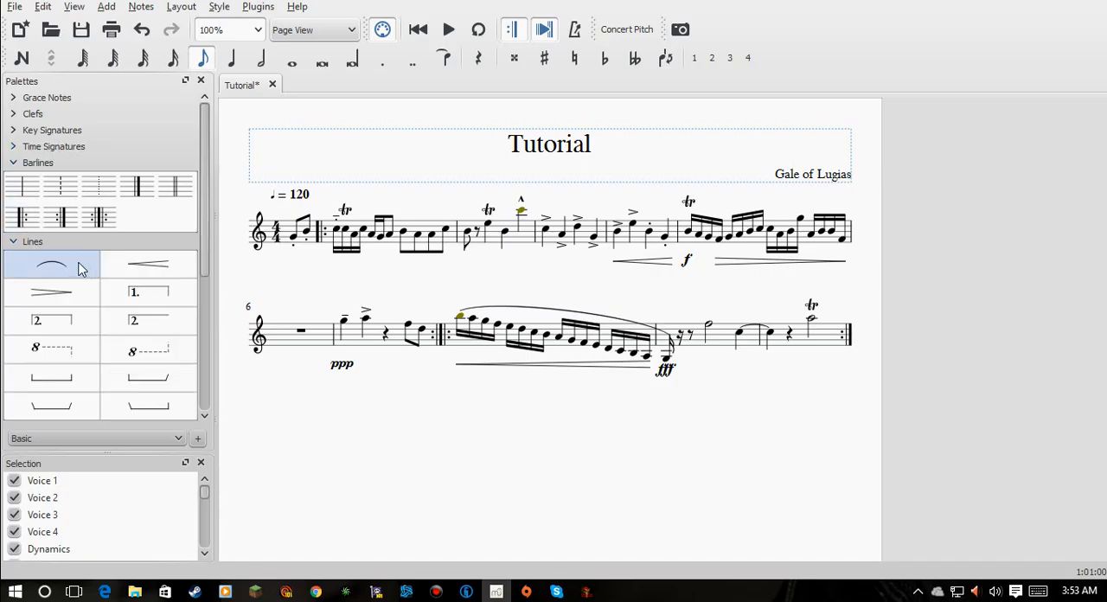
pyautogui.moveTo(126, 275); pyautogui.dragTo(361, 374)
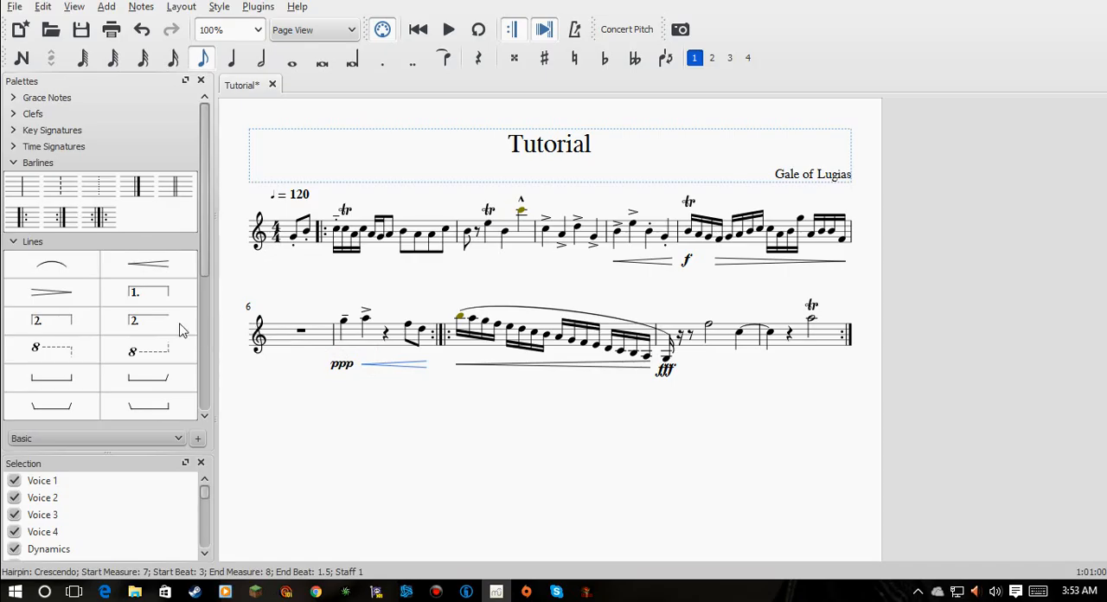
# - Add an f dynamic under the first note of the first full measure and play back the score from the first pickup note, stopping partway
pyautogui.scroll(-5, 181, 328)
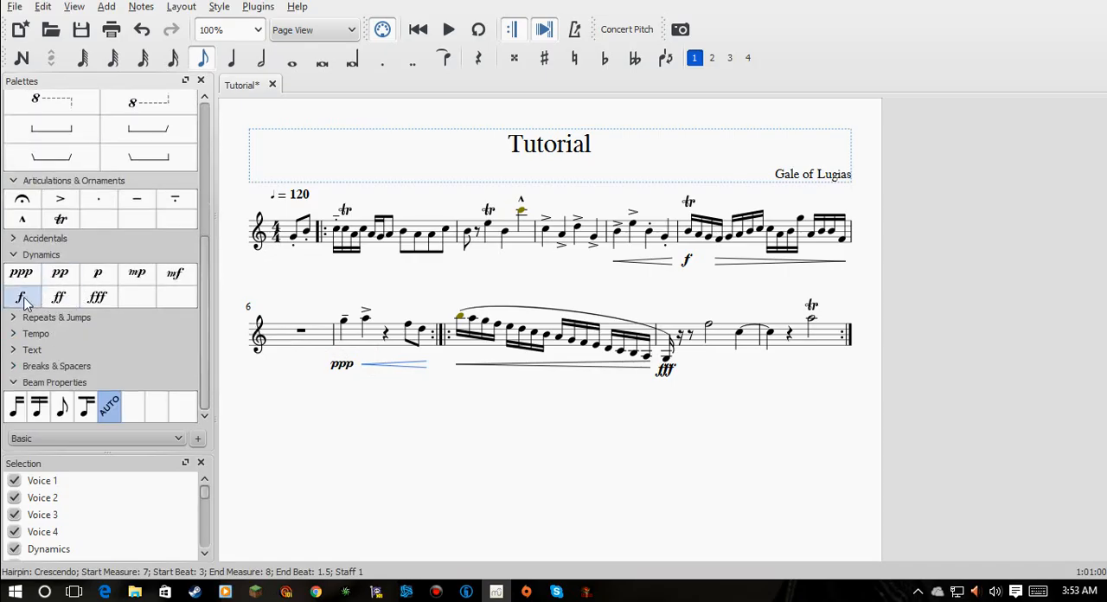
pyautogui.moveTo(22, 301); pyautogui.dragTo(294, 277)
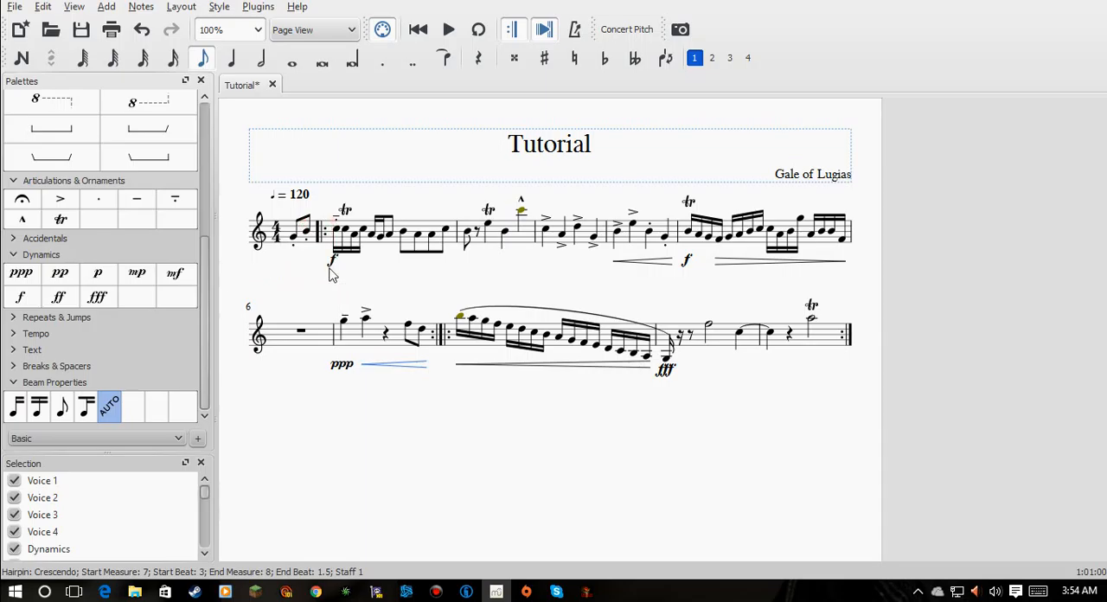
pyautogui.click(294, 239)
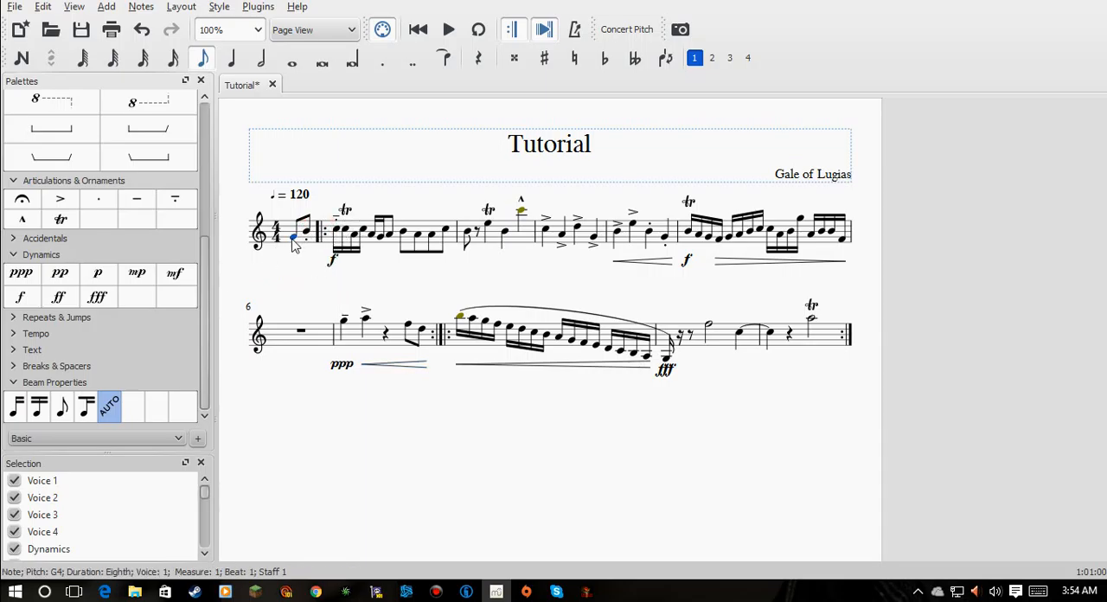
pyautogui.click(451, 31)
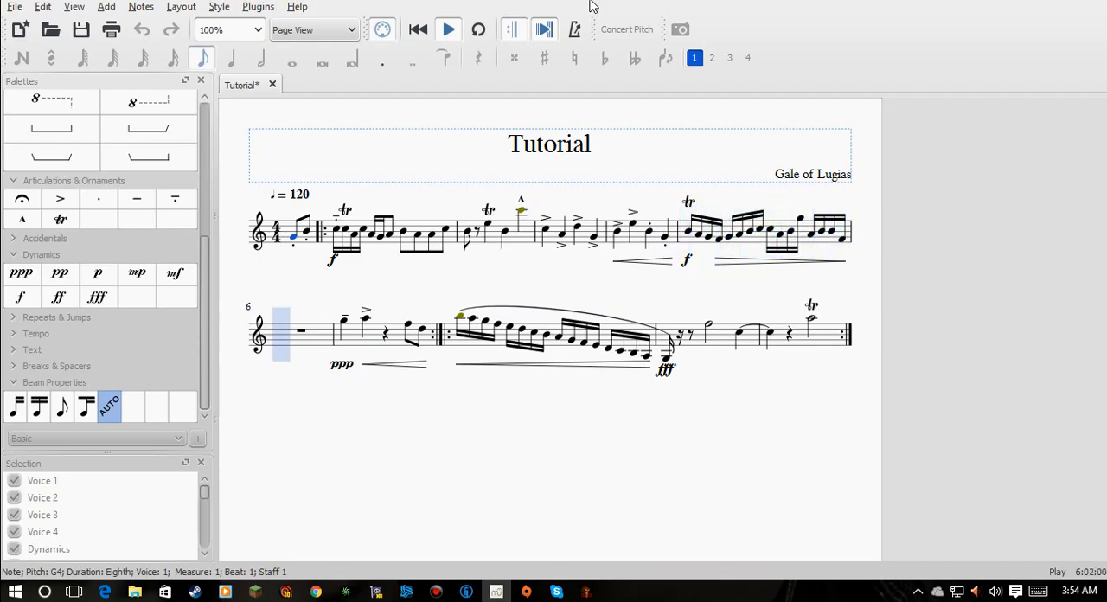
pyautogui.click(451, 31)
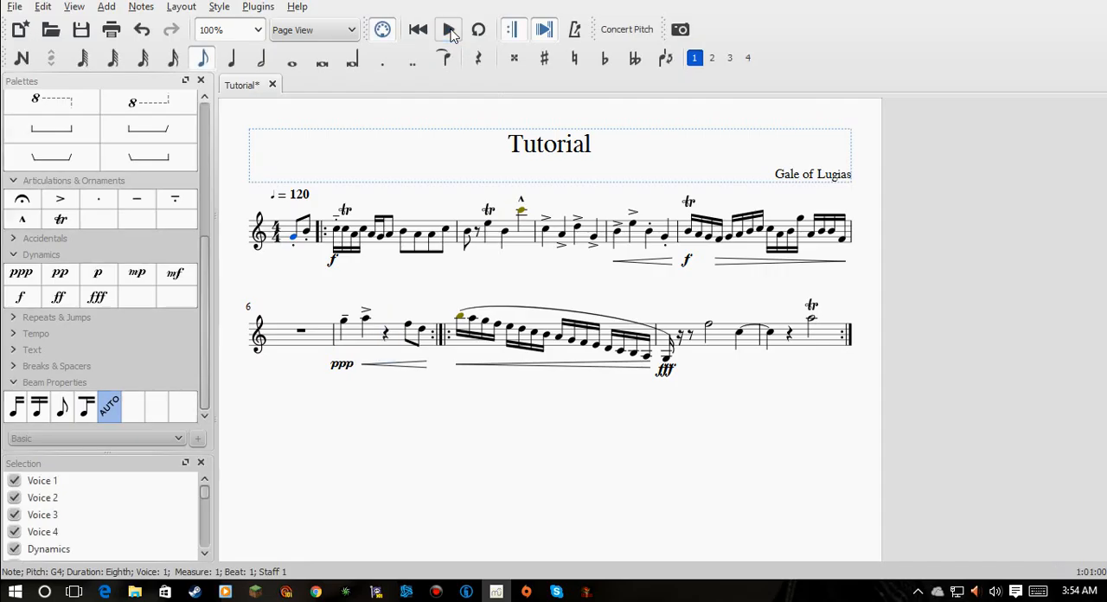
# - Replace the ppp dynamic under the first note of the seventh full measure with mp
pyautogui.click(337, 366)
pyautogui.rightClick(336, 369)
pyautogui.click(400, 411)
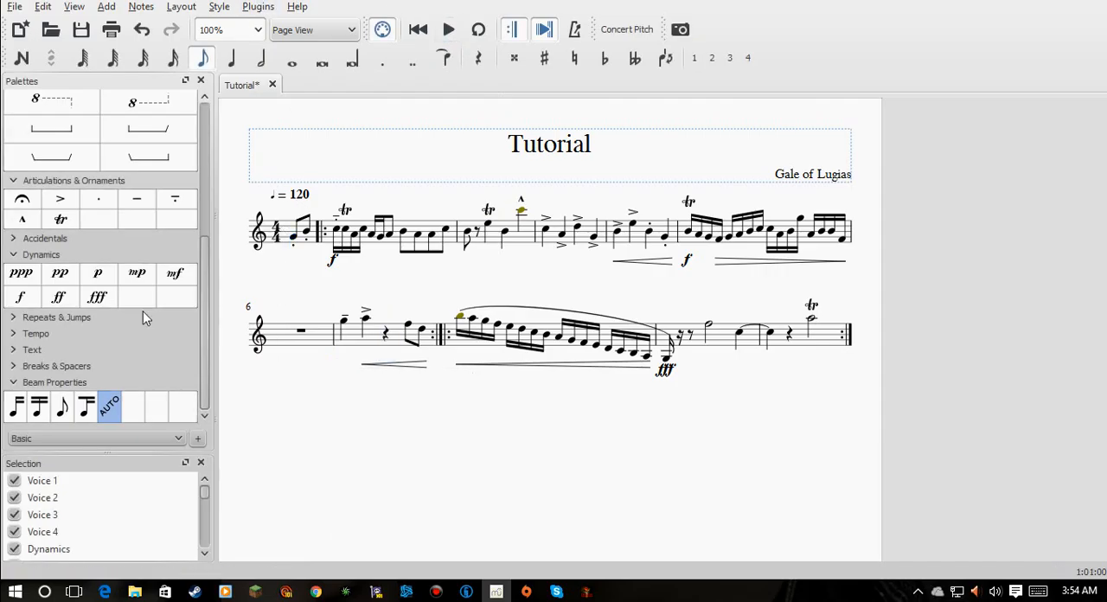
pyautogui.moveTo(147, 278); pyautogui.dragTo(351, 353)
# - Play back the score from the first note of the seventh full measure and stop it after the repeat
pyautogui.click(347, 323)
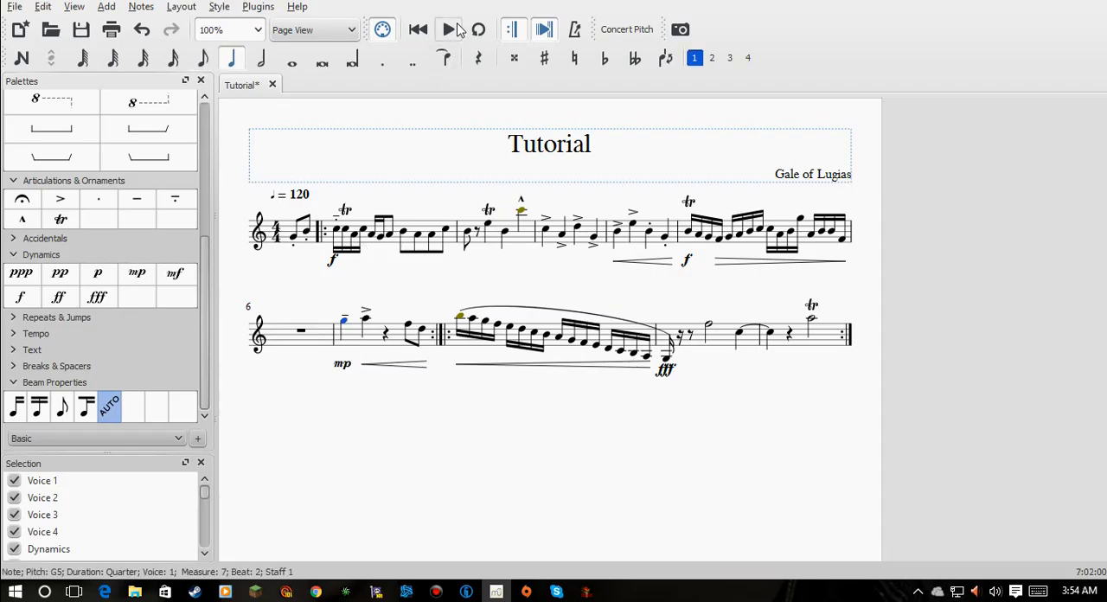
pyautogui.click(451, 31)
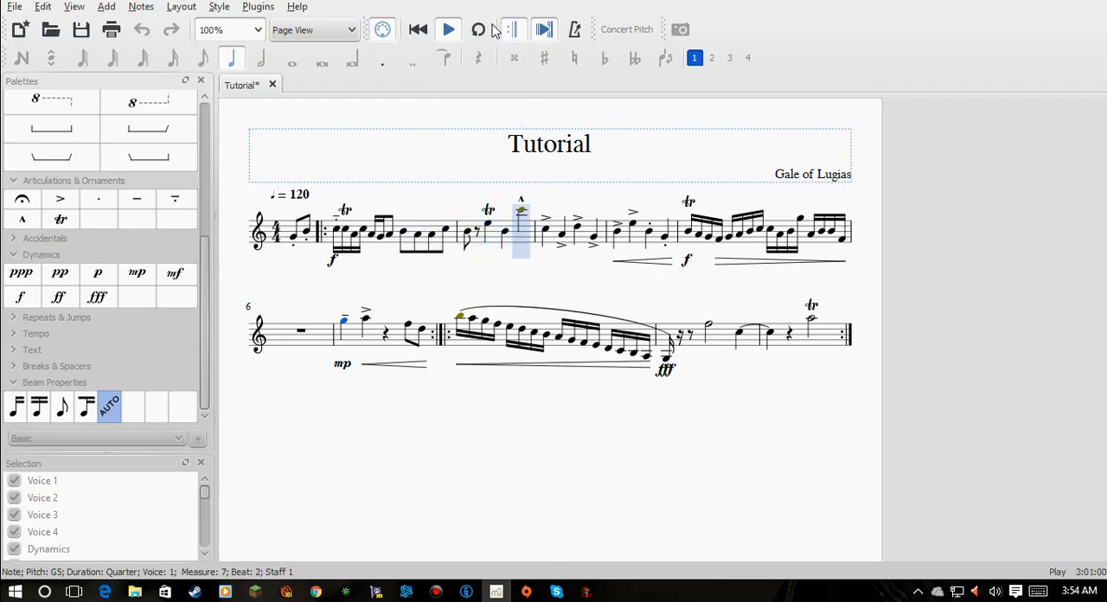
pyautogui.click(449, 30)
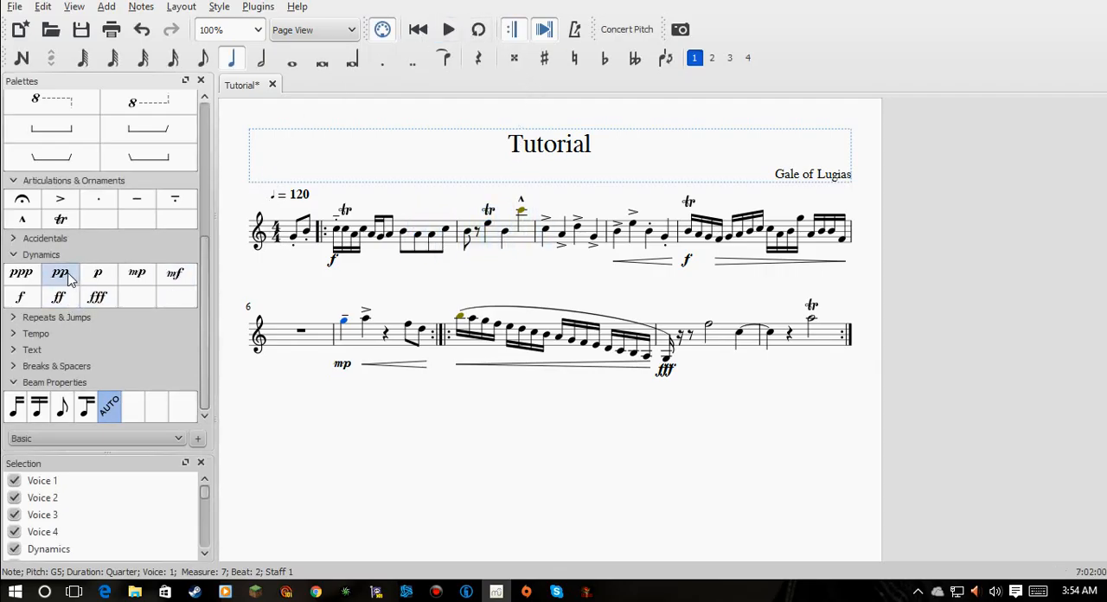
# - Add trills to the A5 of the seventh full measure and to the F5 and tied C5 of the ninth
pyautogui.scroll(3, 78, 198)
pyautogui.moveTo(64, 365); pyautogui.dragTo(134, 359)
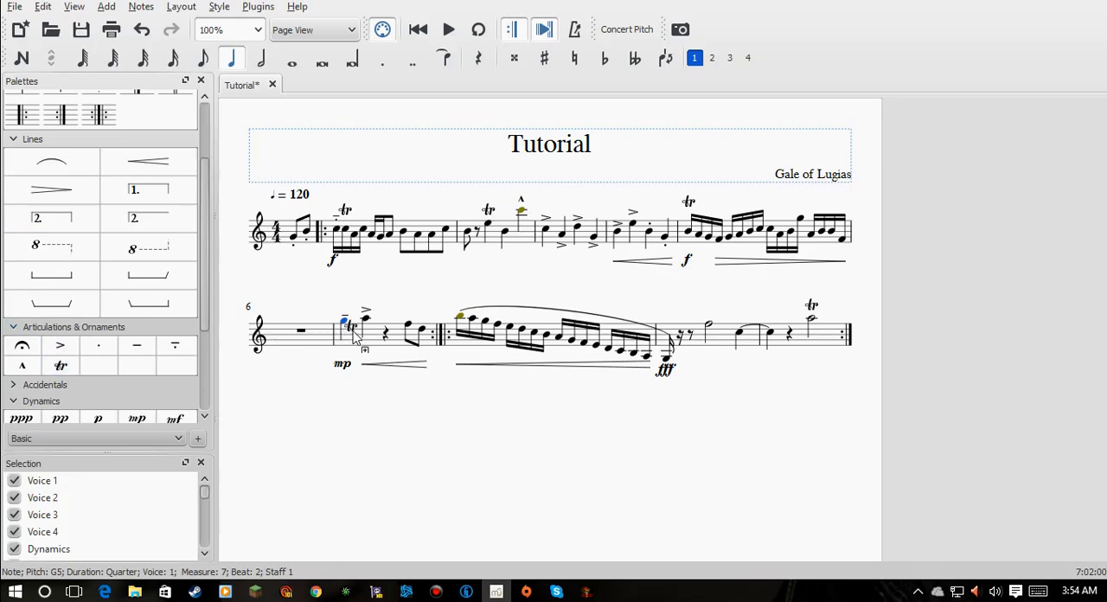
pyautogui.moveTo(366, 326); pyautogui.dragTo(368, 324)
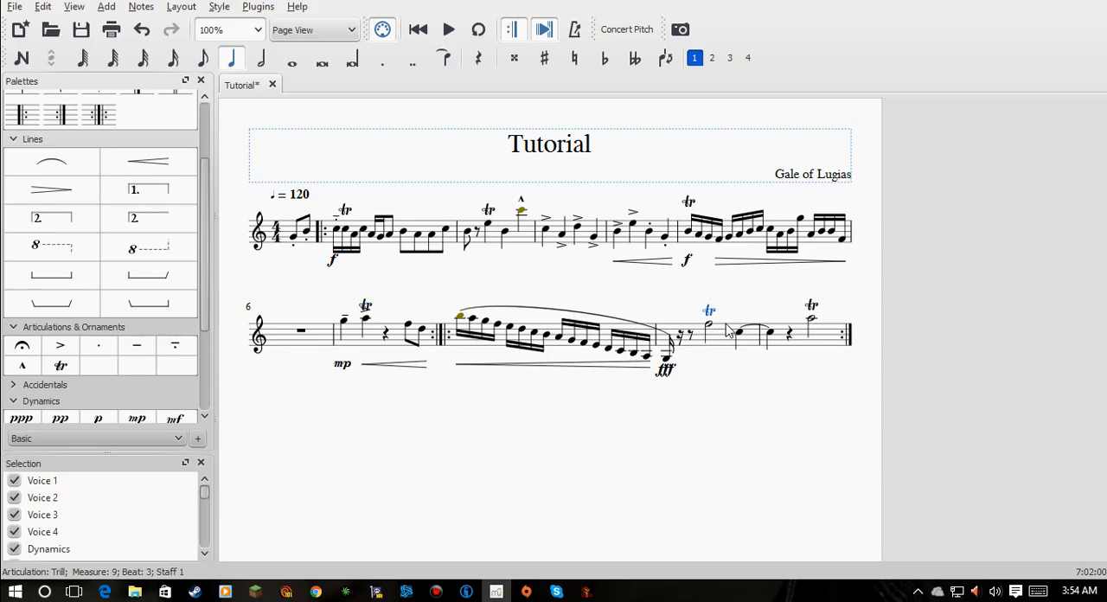
pyautogui.moveTo(98, 371); pyautogui.dragTo(740, 342)
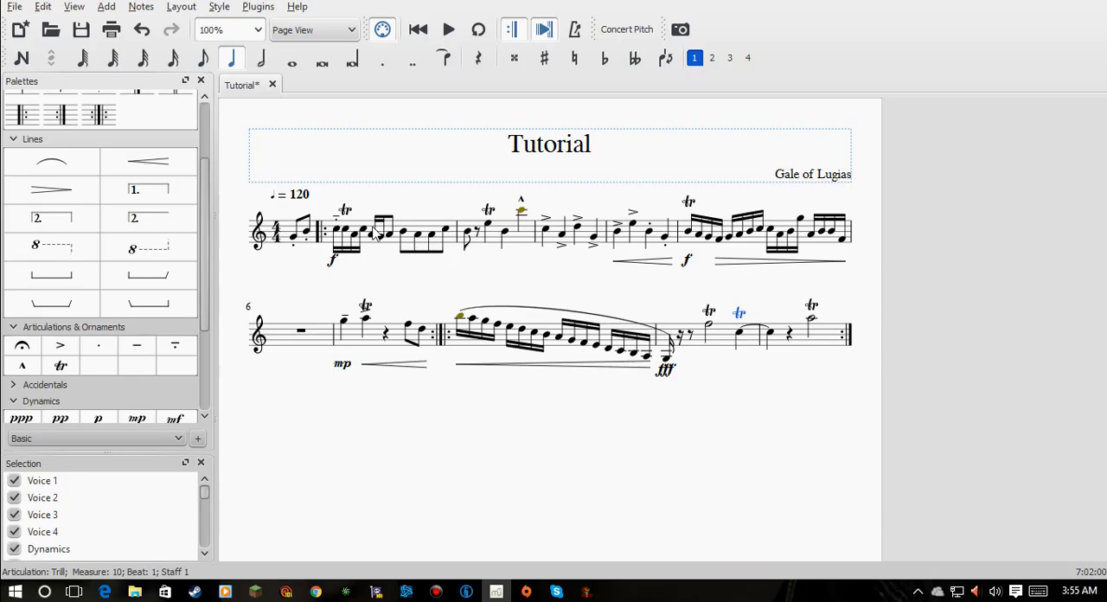
# - Cut the trills in the first and fifth full measures and play back the score from the first pickup note
pyautogui.click(295, 238)
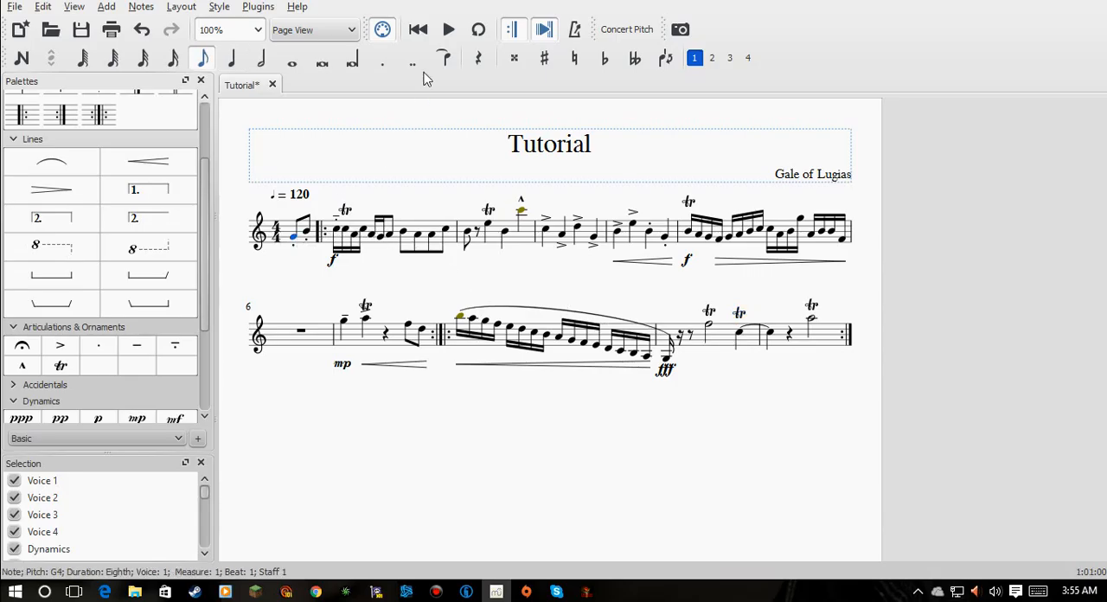
pyautogui.click(346, 212)
pyautogui.rightClick(347, 214)
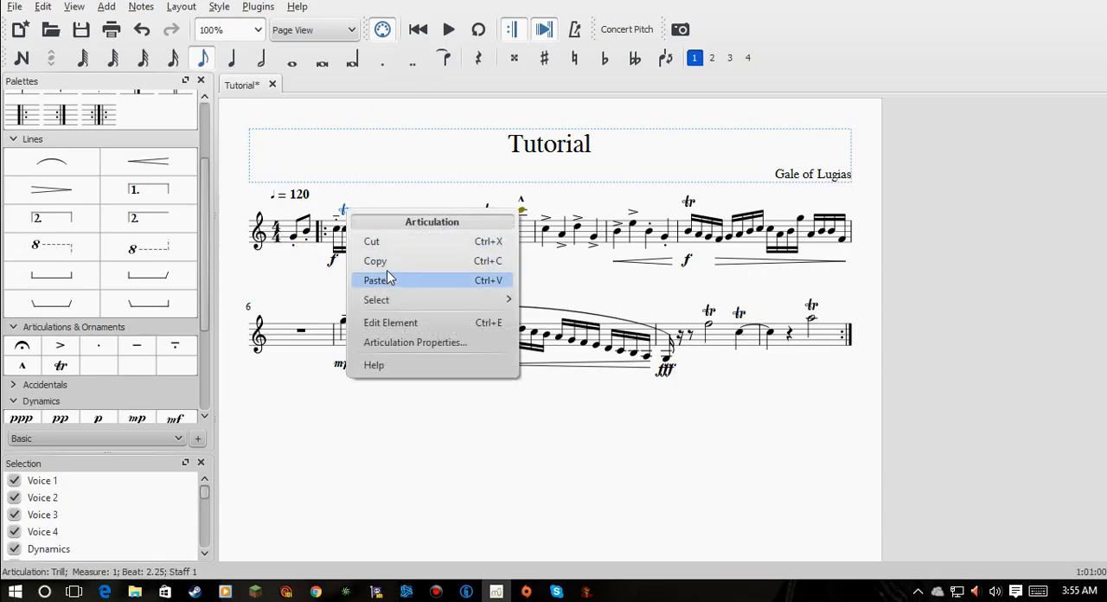
pyautogui.click(407, 242)
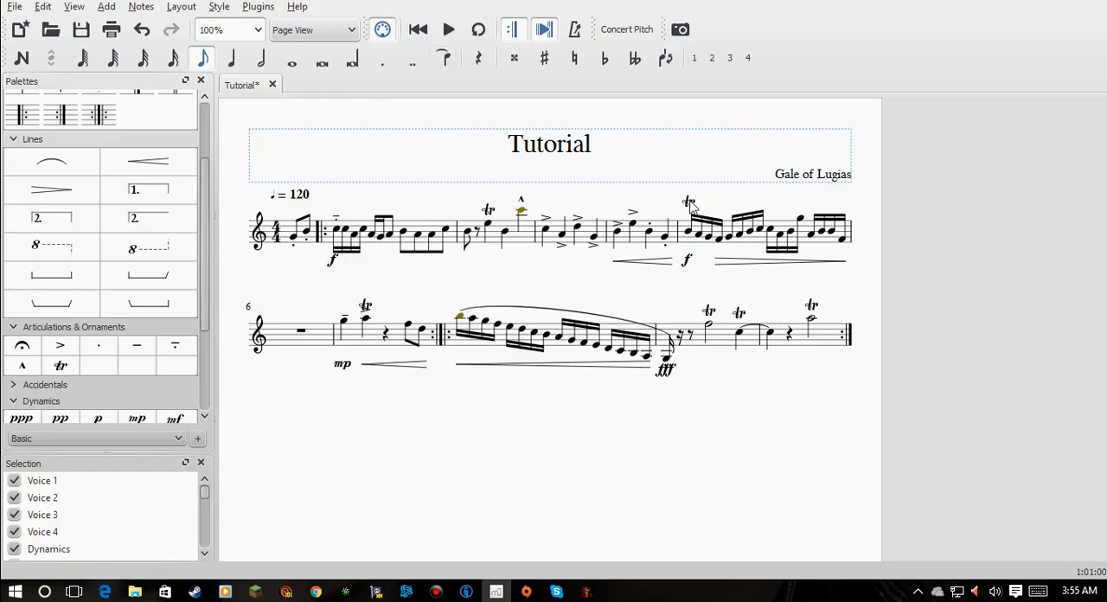
pyautogui.click(689, 204)
pyautogui.rightClick(690, 205)
pyautogui.click(729, 238)
pyautogui.click(295, 237)
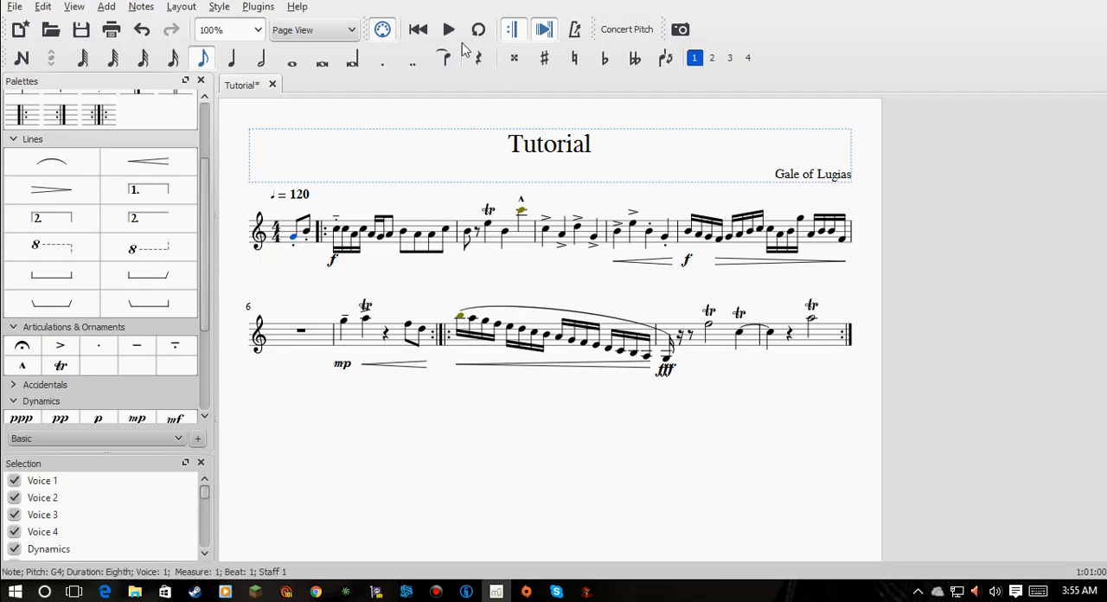
pyautogui.click(448, 29)
# - Add an mf dynamic under the first note of the eighth full measure and play back from that note
pyautogui.scroll(-2, 97, 400)
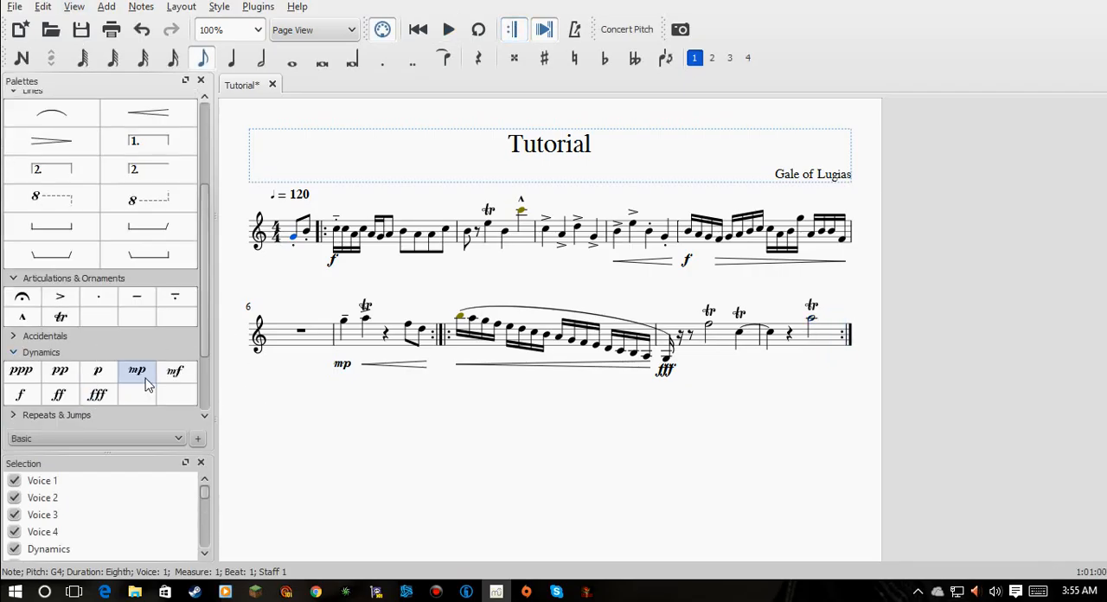
pyautogui.moveTo(175, 370); pyautogui.dragTo(461, 383)
pyautogui.click(461, 318)
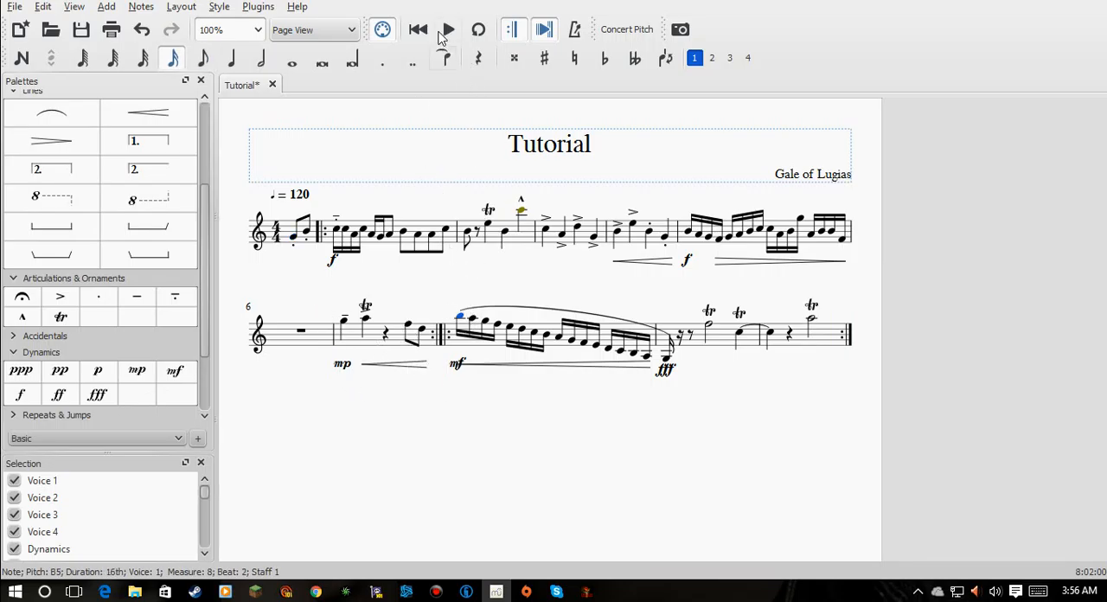
pyautogui.click(447, 30)
# - Make the opening B5 of the eighth full measure a quarter note and enter a quarter-note D4 after the opening G4 of the ninth
pyautogui.click(234, 58)
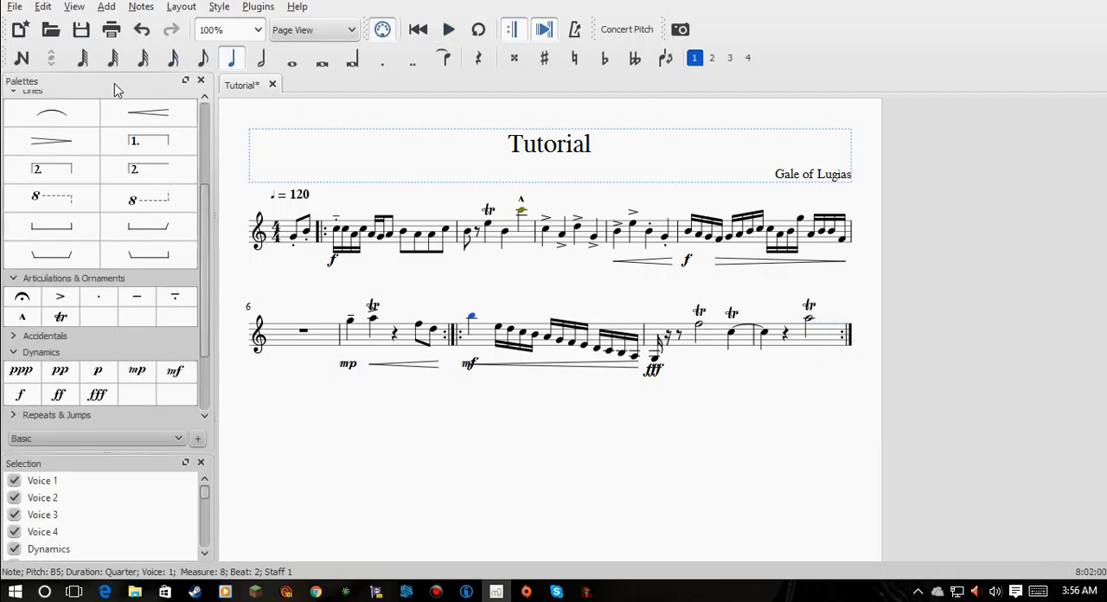
pyautogui.click(23, 58)
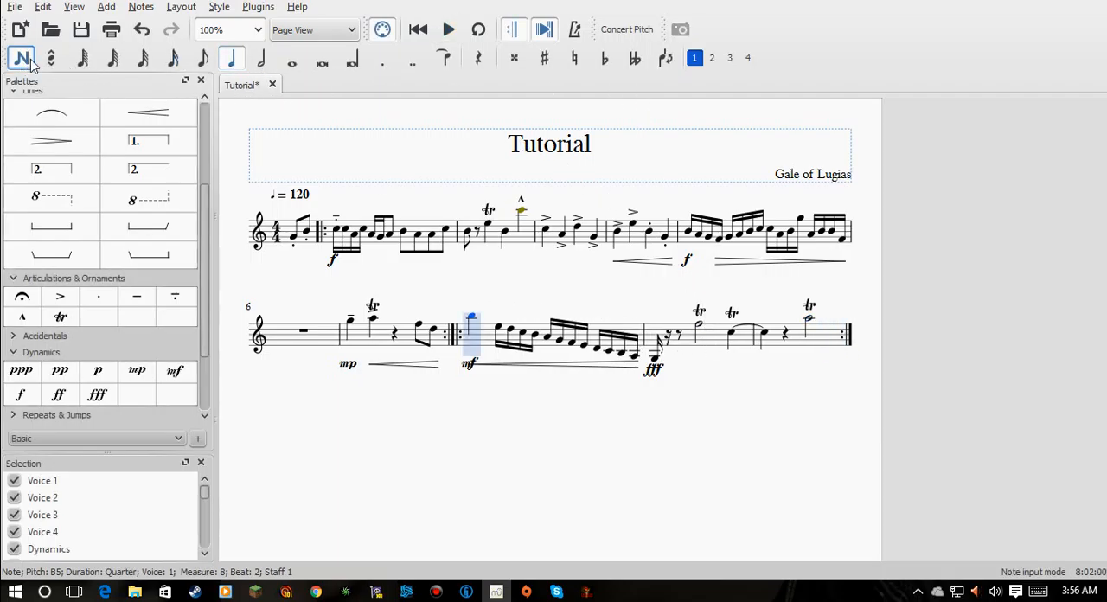
pyautogui.click(661, 347)
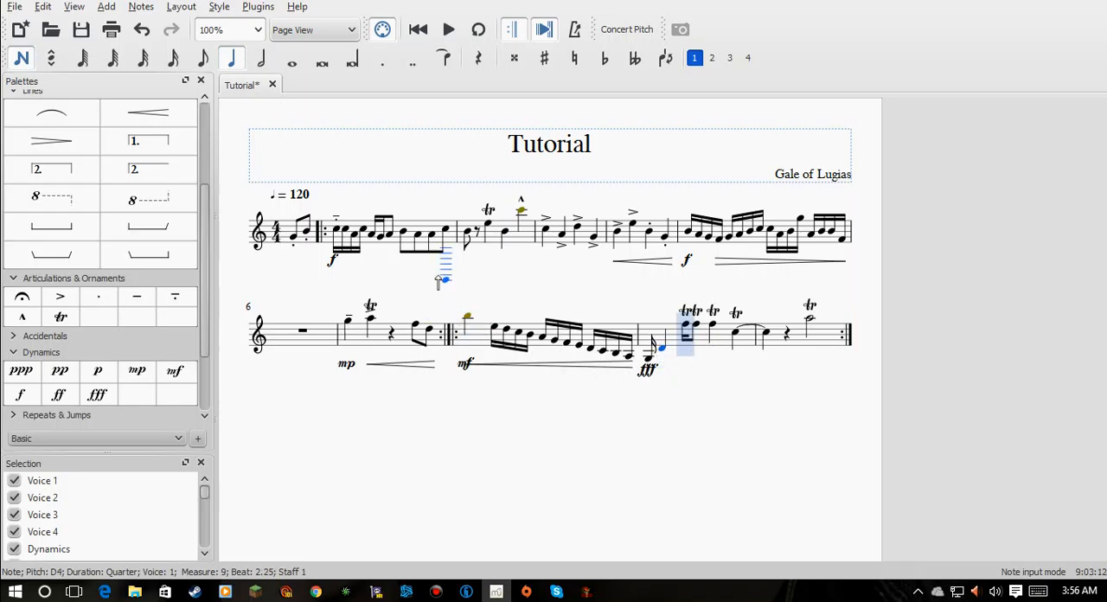
pyautogui.click(20, 66)
# - Add a trill to the D4 in the ninth full measure
pyautogui.moveTo(61, 319); pyautogui.dragTo(163, 324)
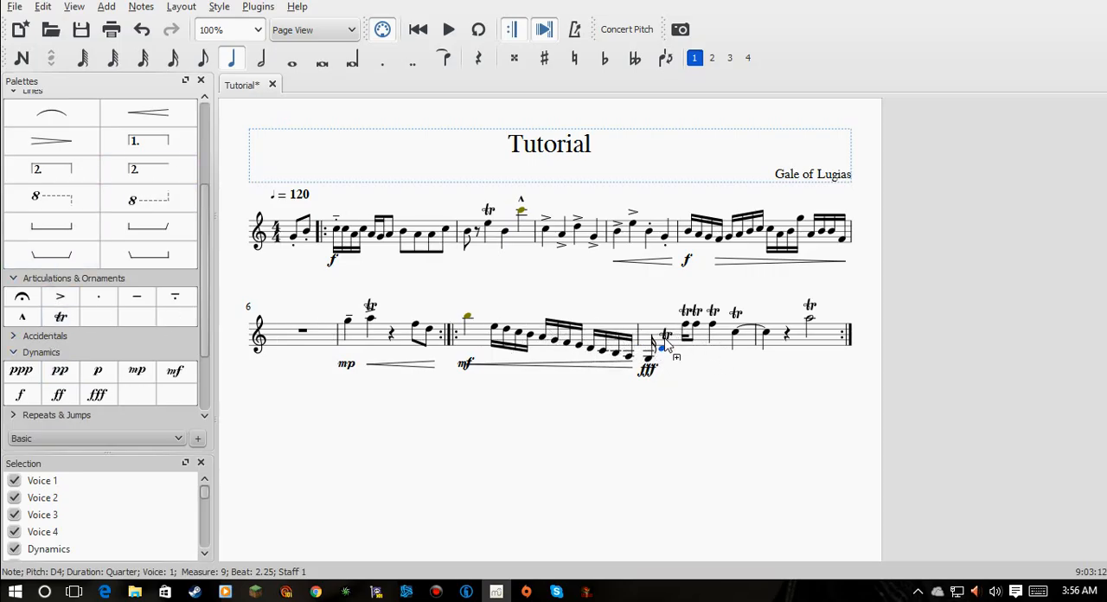
pyautogui.click(668, 368)
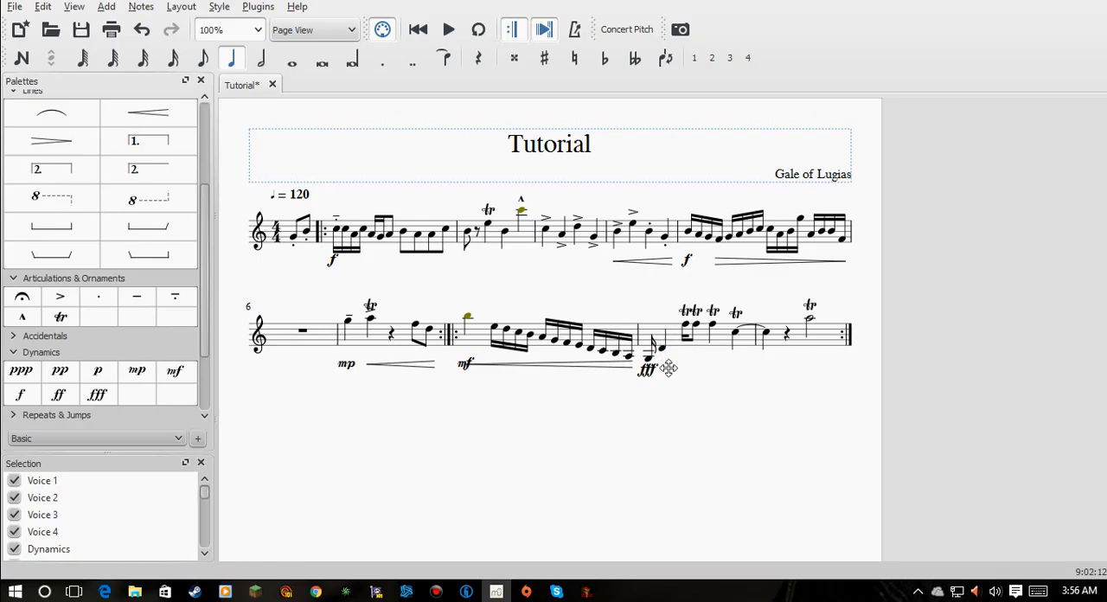
pyautogui.moveTo(60, 317); pyautogui.dragTo(308, 322)
pyautogui.moveTo(661, 350); pyautogui.dragTo(660, 350)
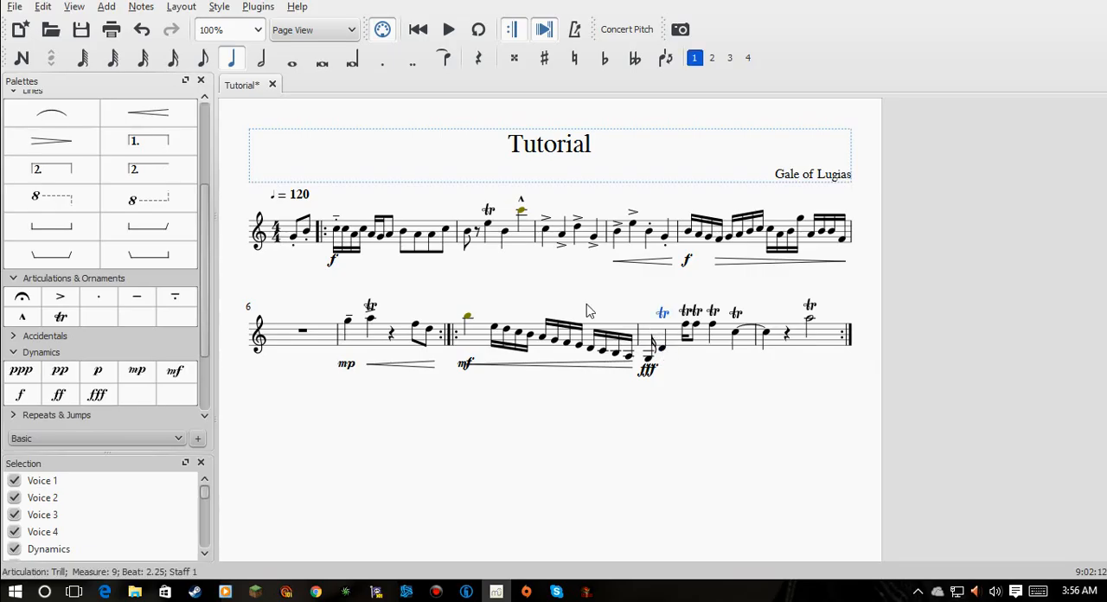
# - Play back from the opening B5 of the eighth full measure and add a trill to that note
pyautogui.click(470, 318)
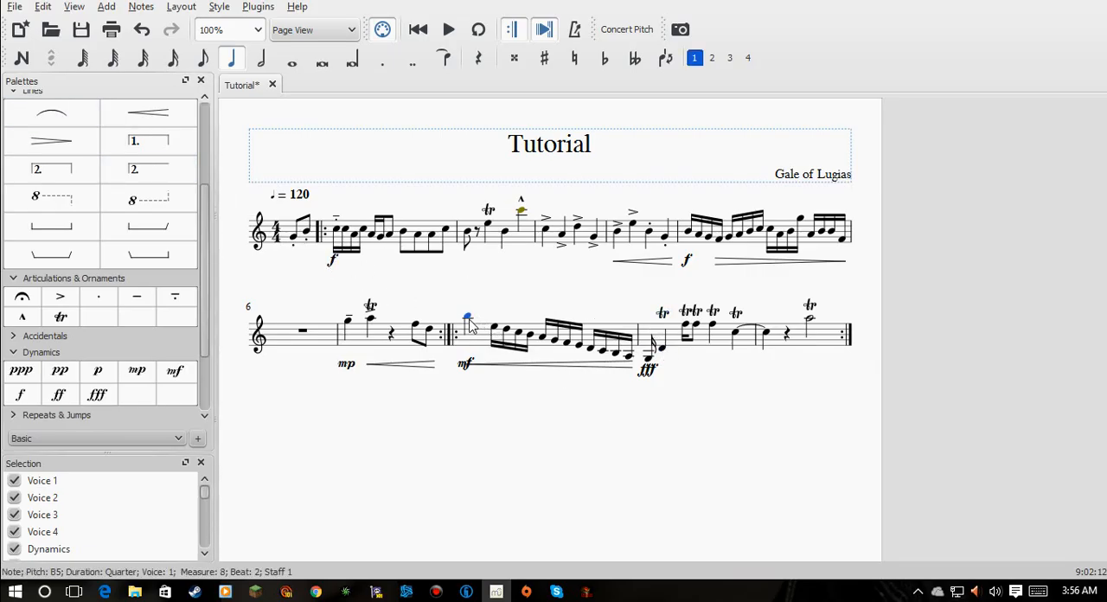
pyautogui.click(451, 32)
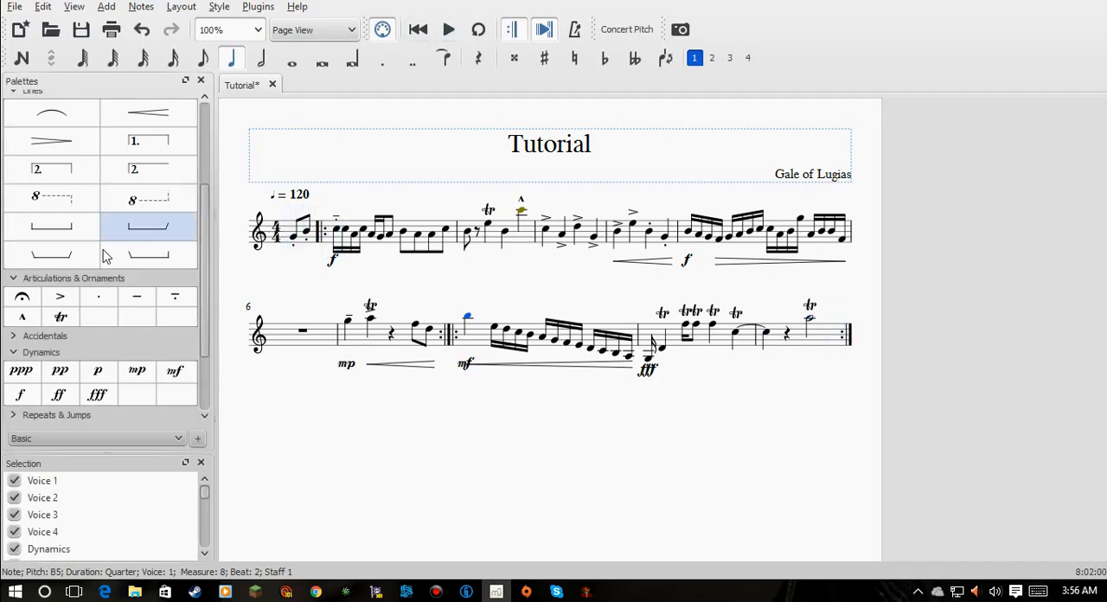
pyautogui.moveTo(59, 319); pyautogui.dragTo(468, 317)
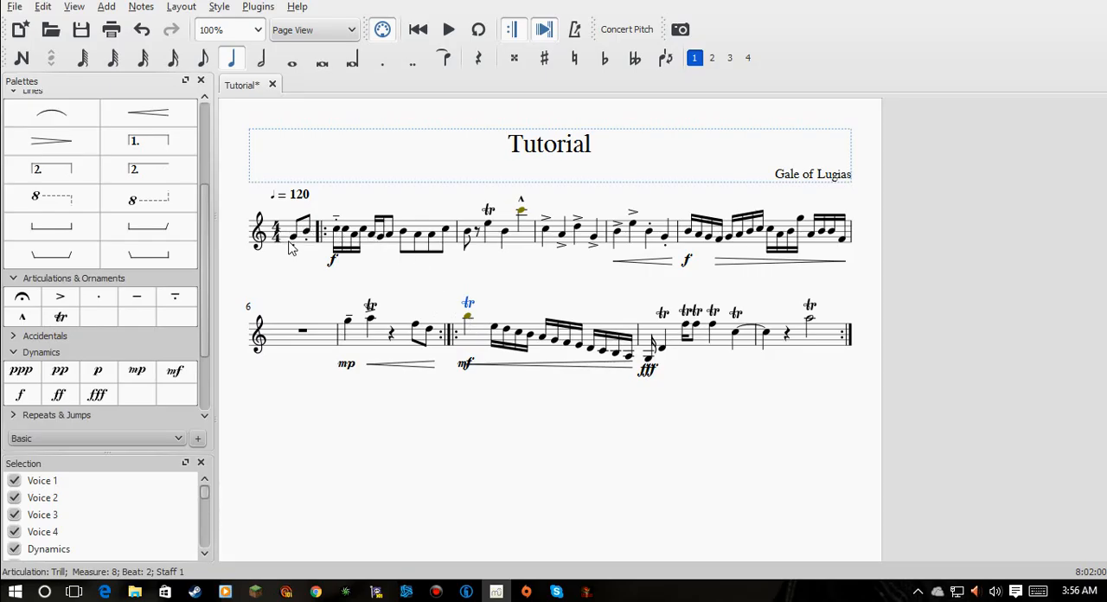
# - Play back the whole revised score from the first pickup note
pyautogui.click(294, 242)
pyautogui.click(449, 31)
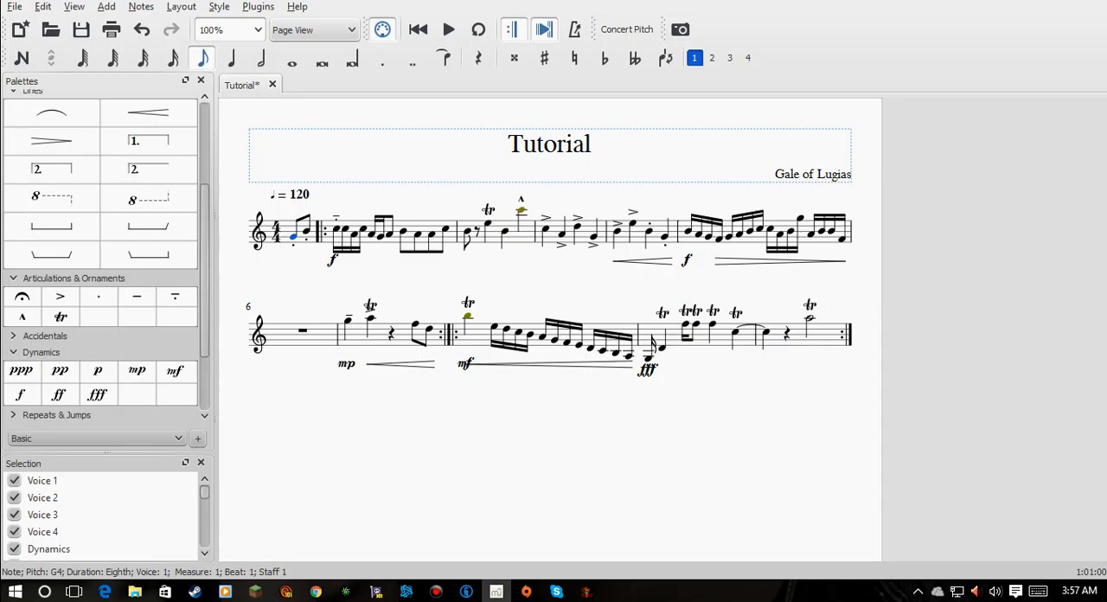
# - Replace the score's title with "Bird's Trill"
pyautogui.click(595, 153)
pyautogui.doubleClick(591, 147)
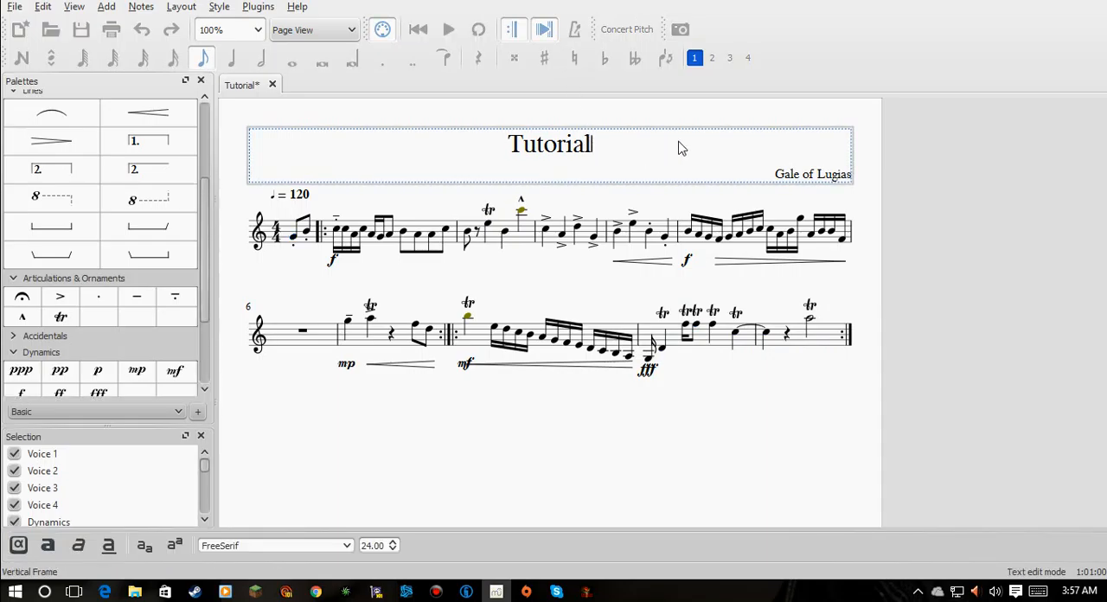
pyautogui.press('BackSpace')
pyautogui.press('BackSpace')
pyautogui.press('BackSpace')
pyautogui.press('BackSpace')
pyautogui.press('BackSpace')
pyautogui.press('BackSpace')
pyautogui.press('BackSpace')
pyautogui.press('BackSpace')
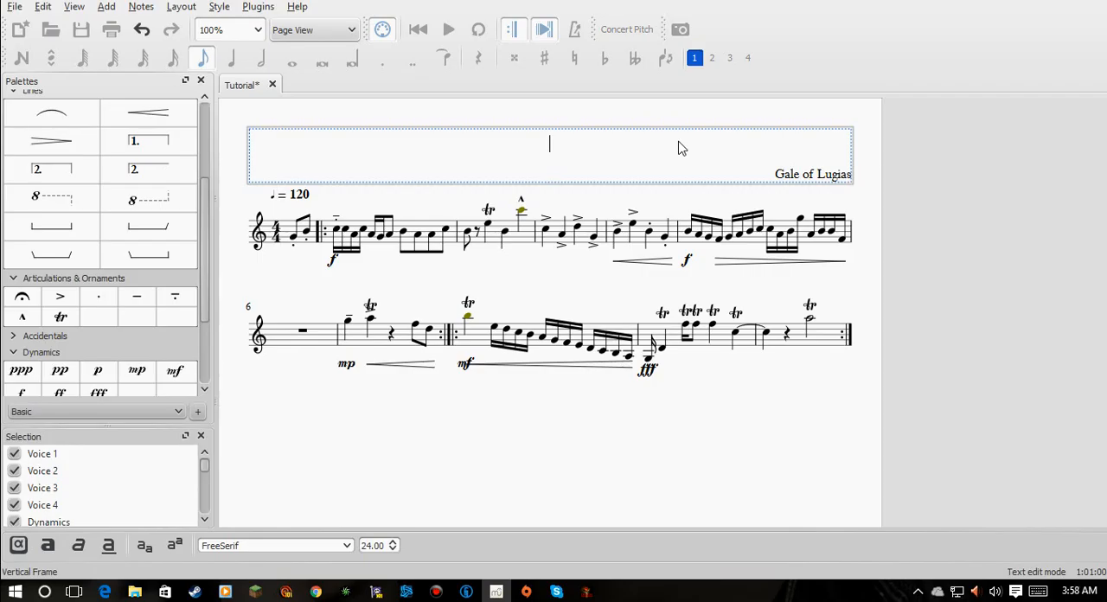
pyautogui.write("Bird's Tr")
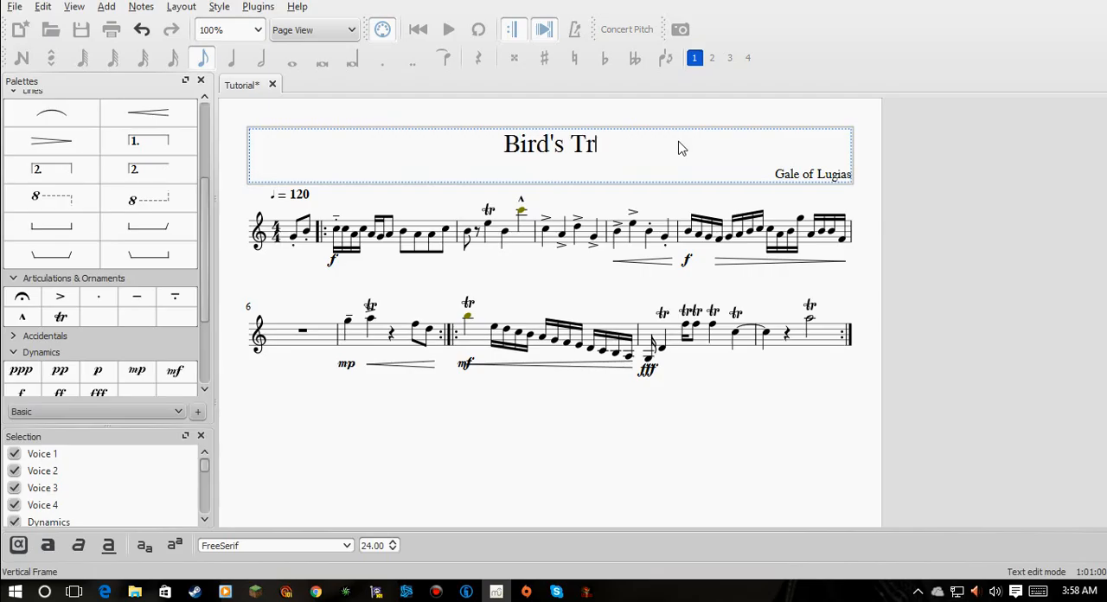
pyautogui.write('ill')
pyautogui.press('Return')
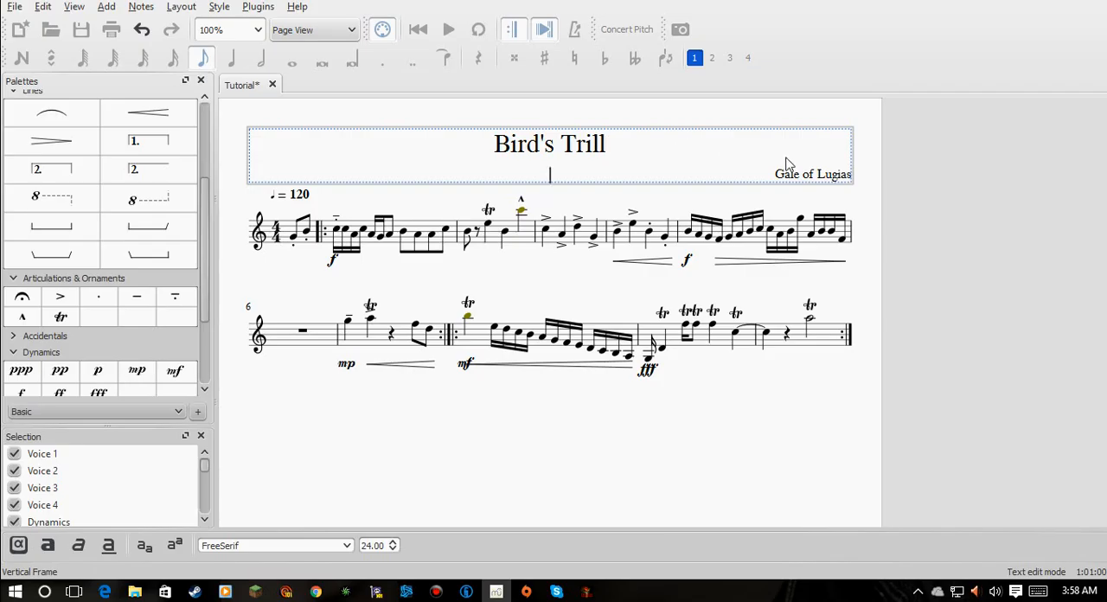
pyautogui.click(653, 491)
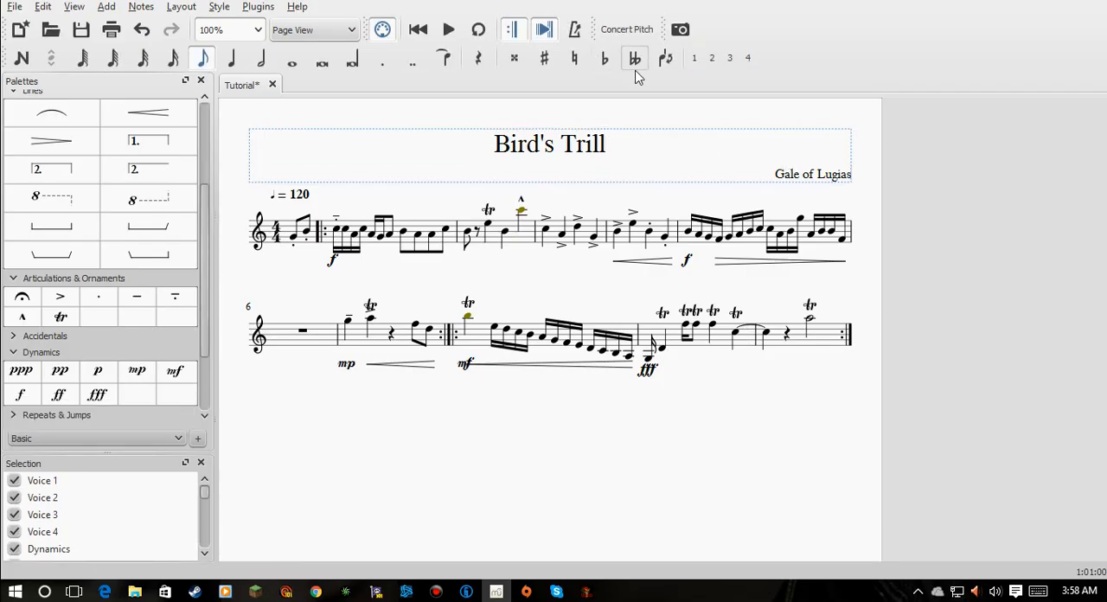
# - Save the score online to MuseScore.com and view its uploaded page in the browser
pyautogui.click(14, 7)
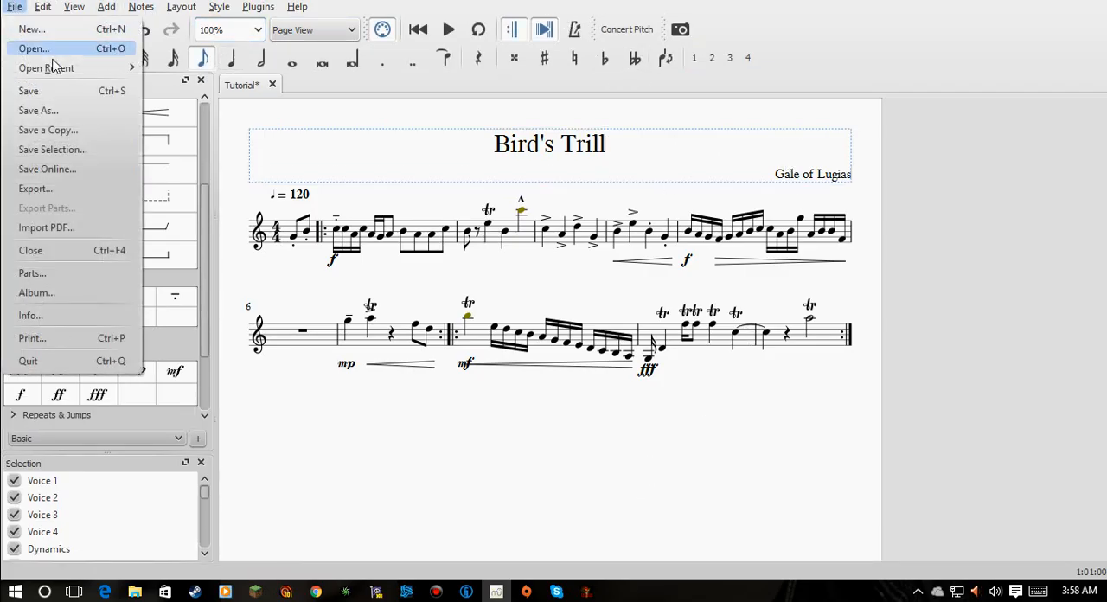
pyautogui.click(51, 169)
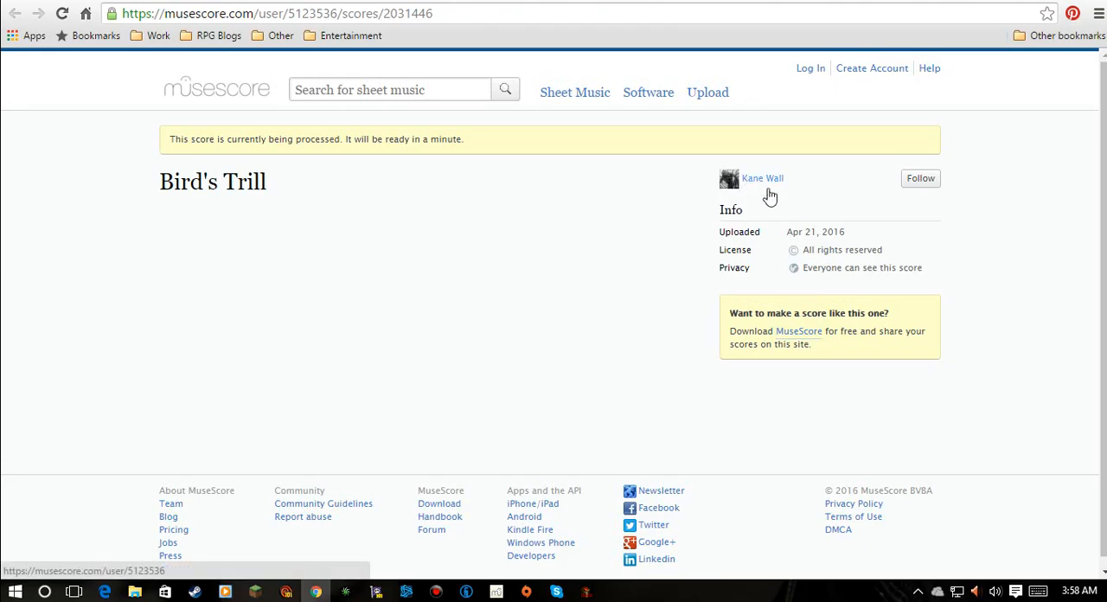
pyautogui.scroll(-1, 687, 323)
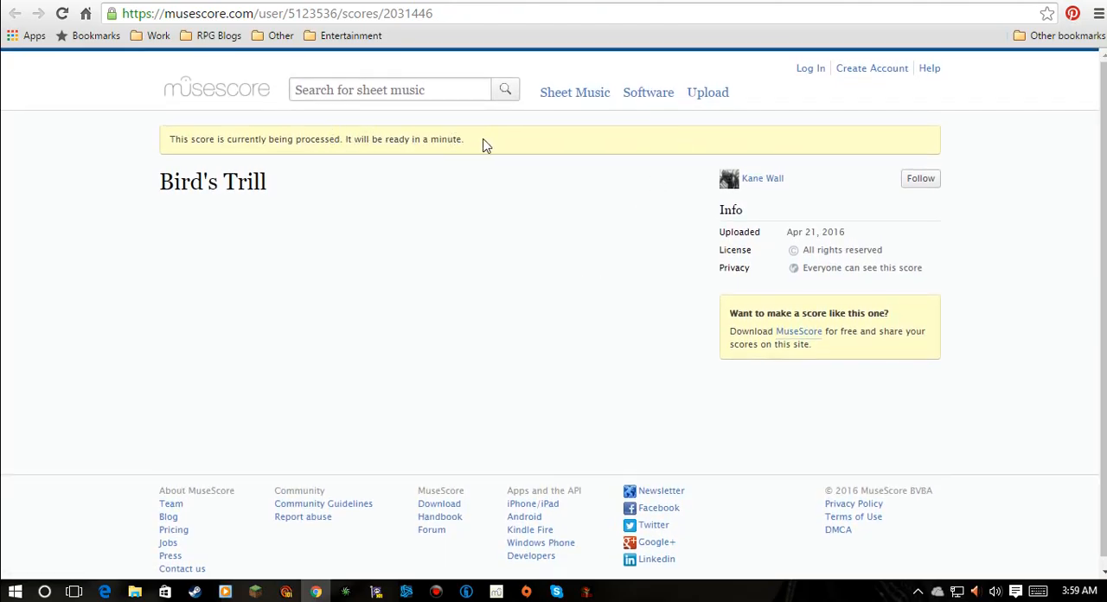
pyautogui.moveTo(483, 145); pyautogui.dragTo(345, 141)
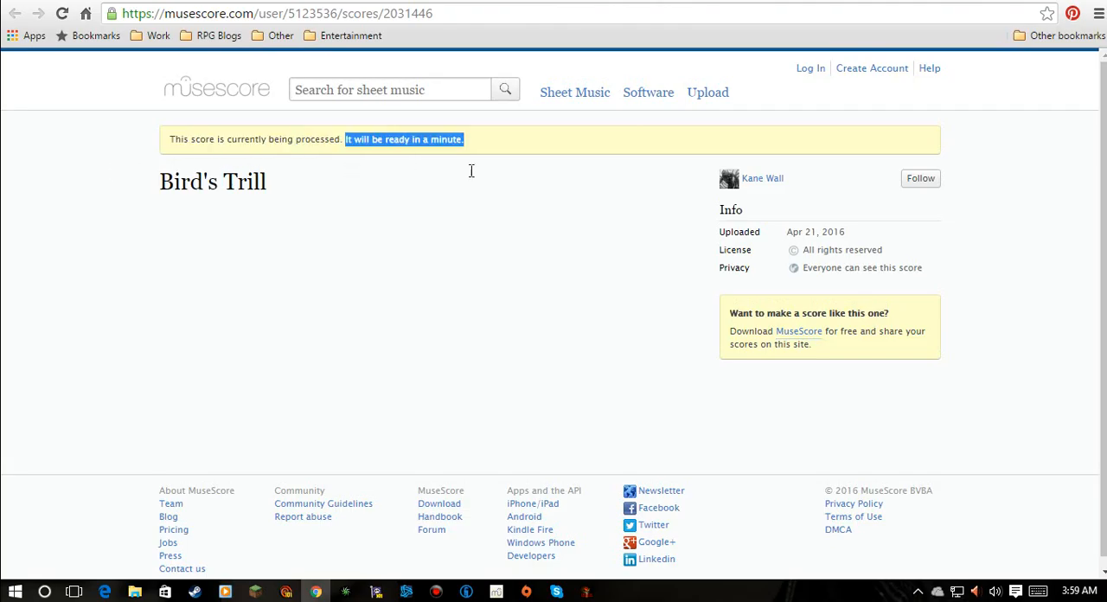
pyautogui.moveTo(472, 171); pyautogui.dragTo(564, 201)
pyautogui.click(437, 592)
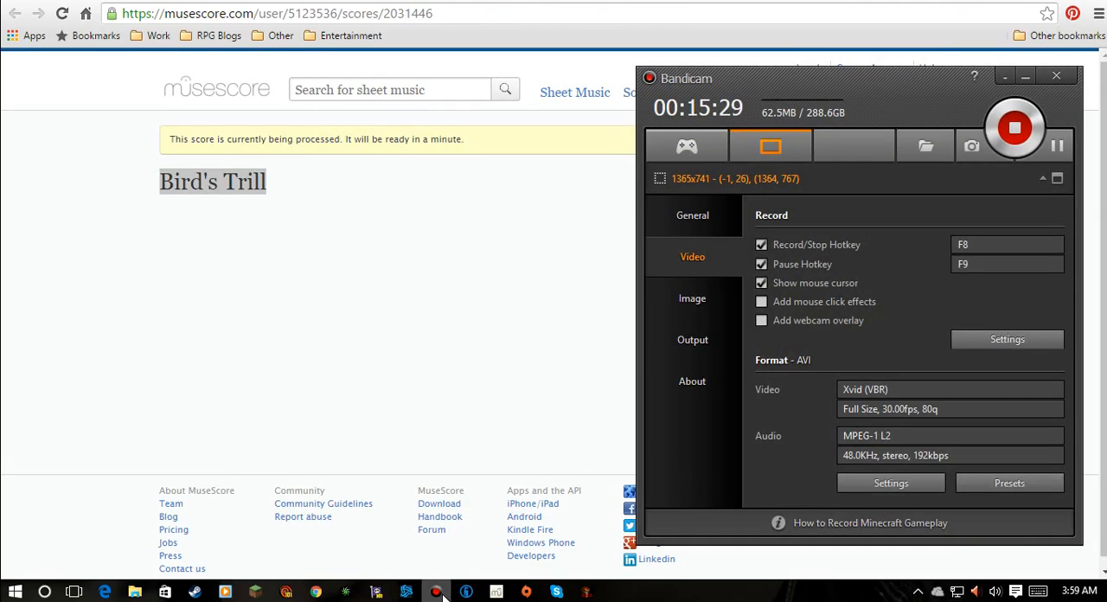
pyautogui.click(439, 593)
pyautogui.click(201, 275)
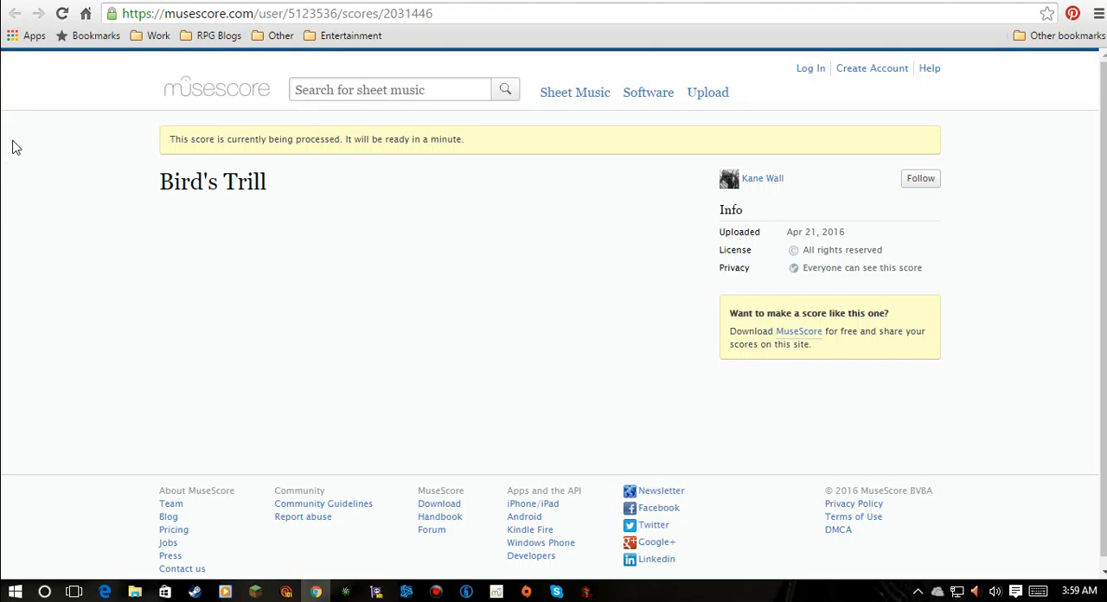
# - Switch to MuseScore to dismiss the upload's success dialog, and return to the score's web page in Chrome
pyautogui.click(496, 591)
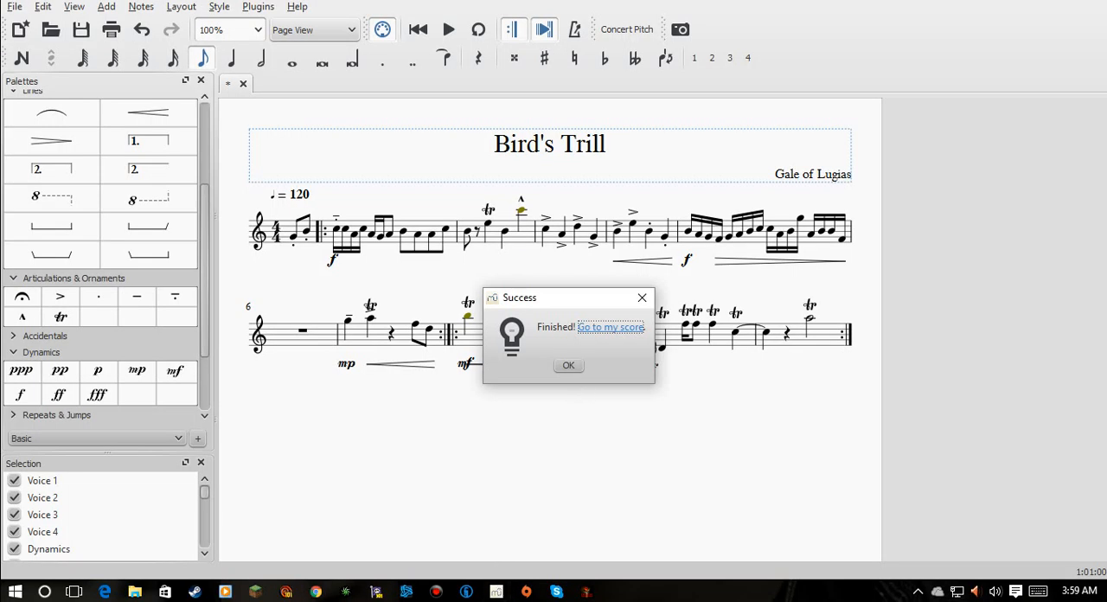
pyautogui.click(569, 364)
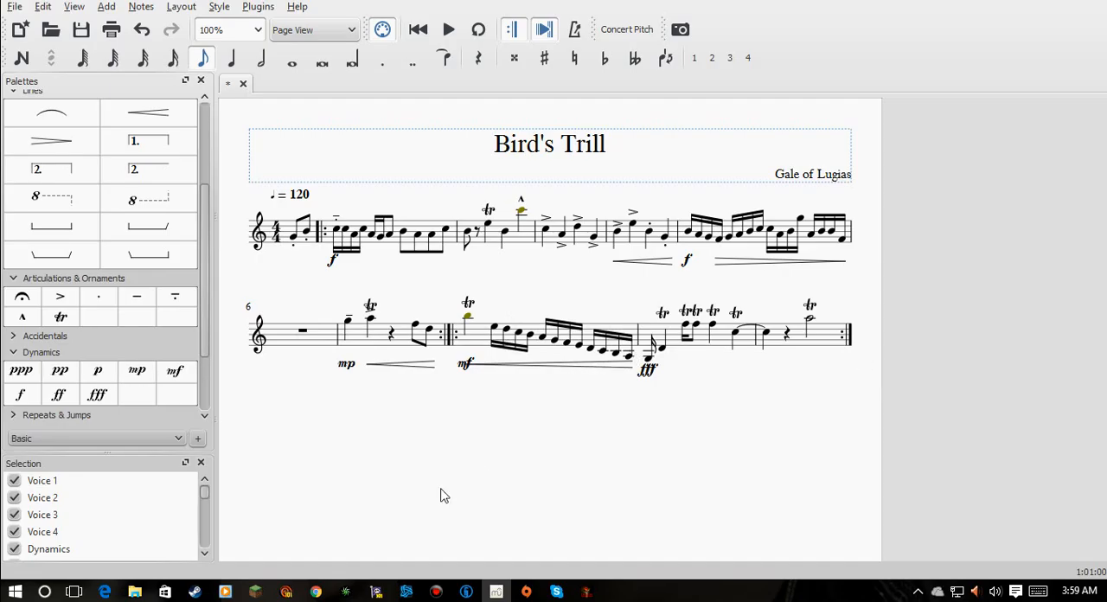
pyautogui.click(316, 591)
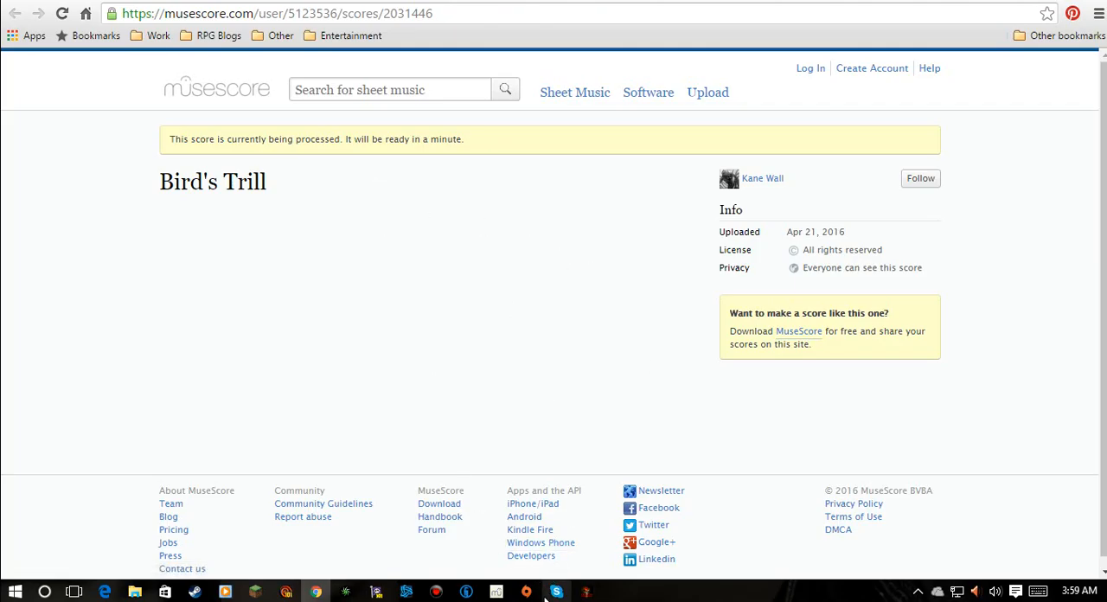
pyautogui.click(496, 590)
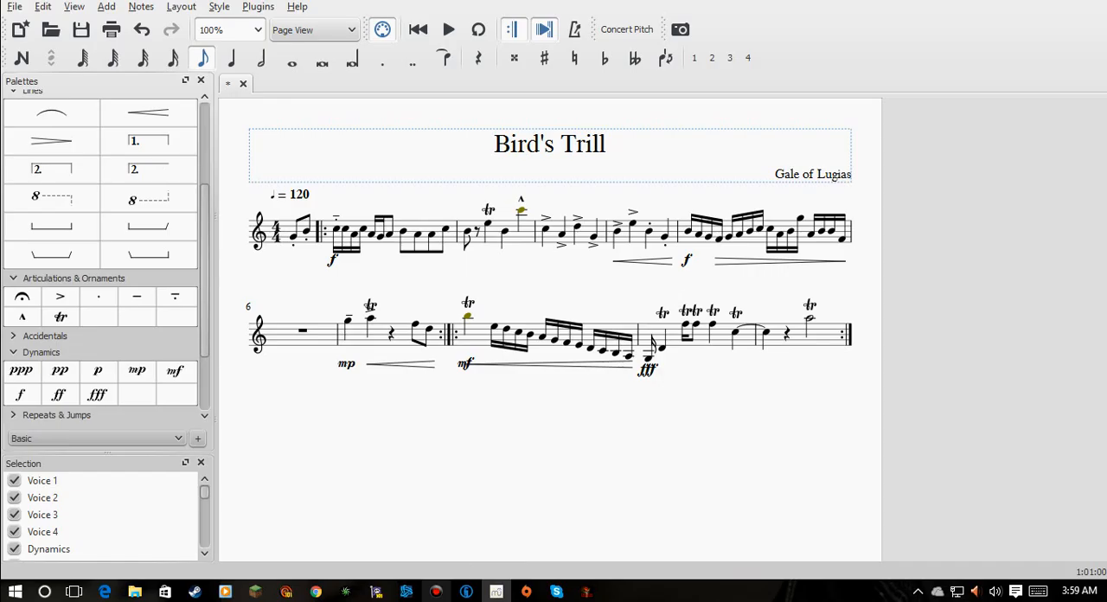
pyautogui.click(316, 592)
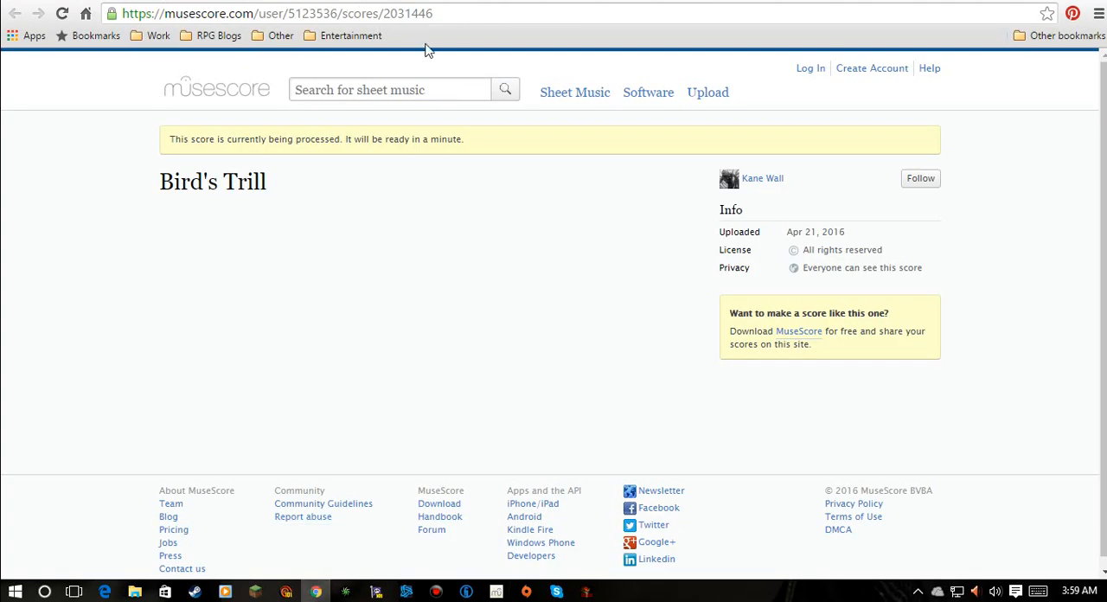